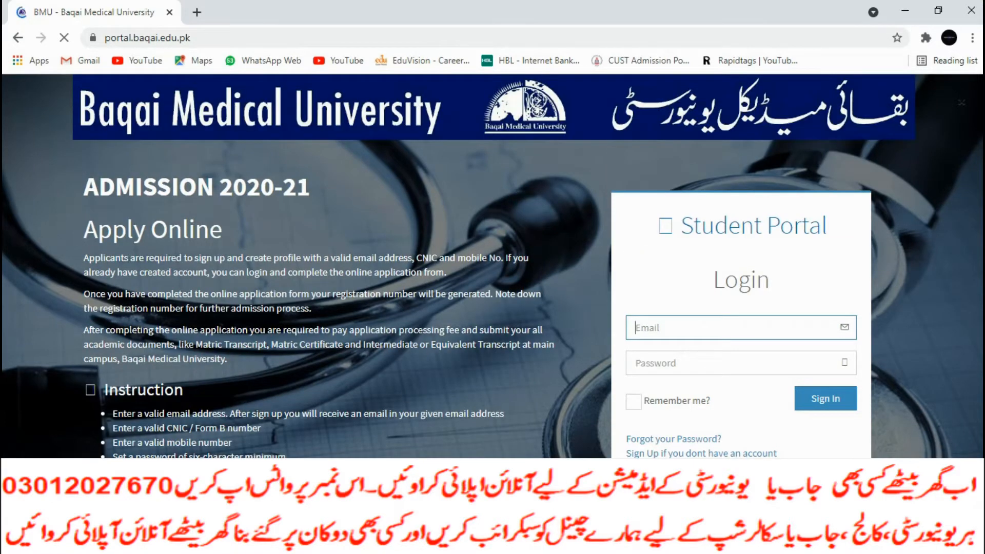
On the sign-up form, enter the applicant's email address and CNIC number, correcting the CNIC's last digit
click(695, 454)
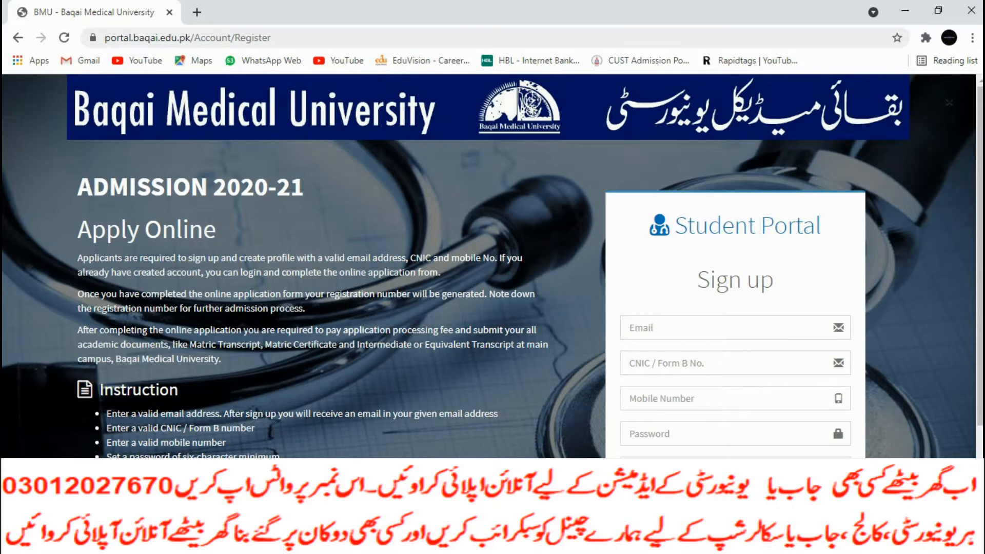
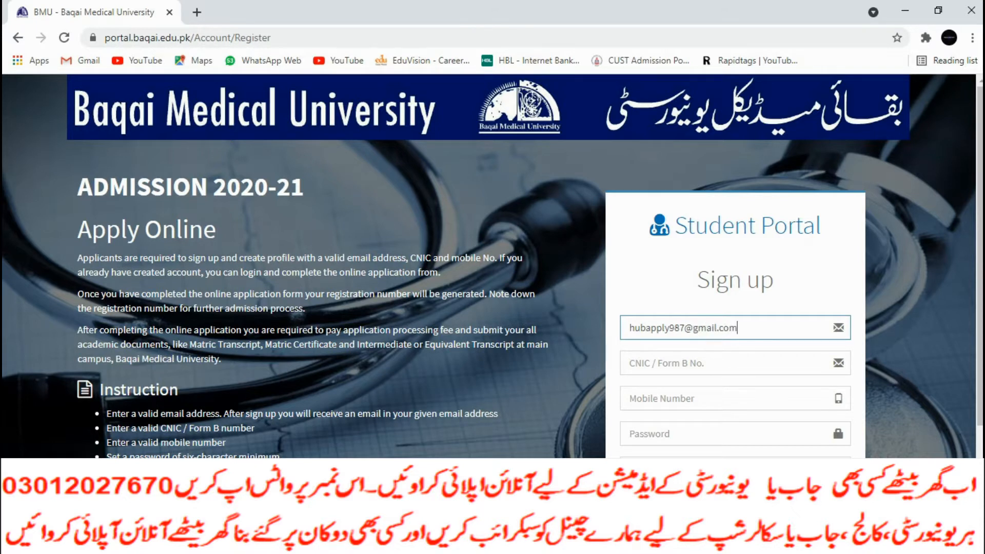
key(Tab)
key(Tab)
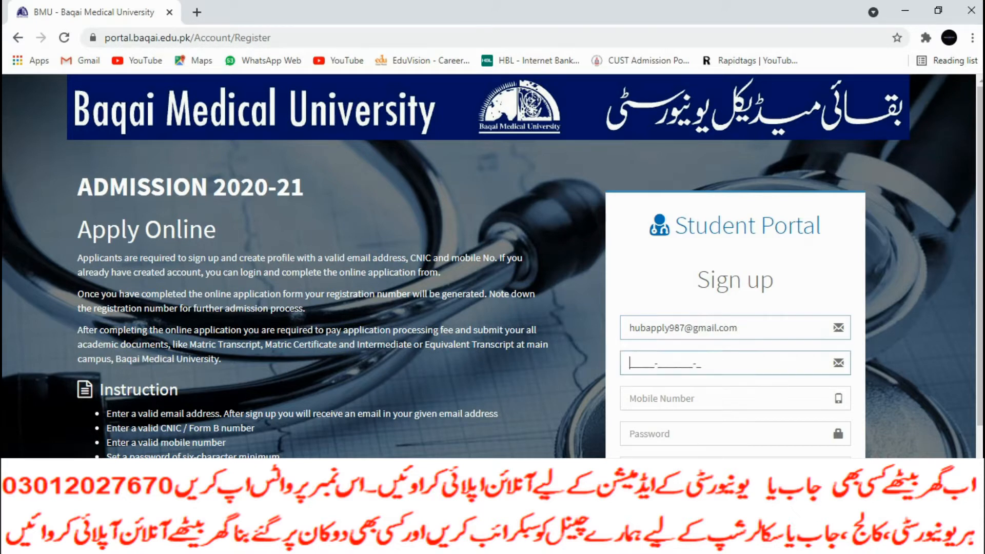
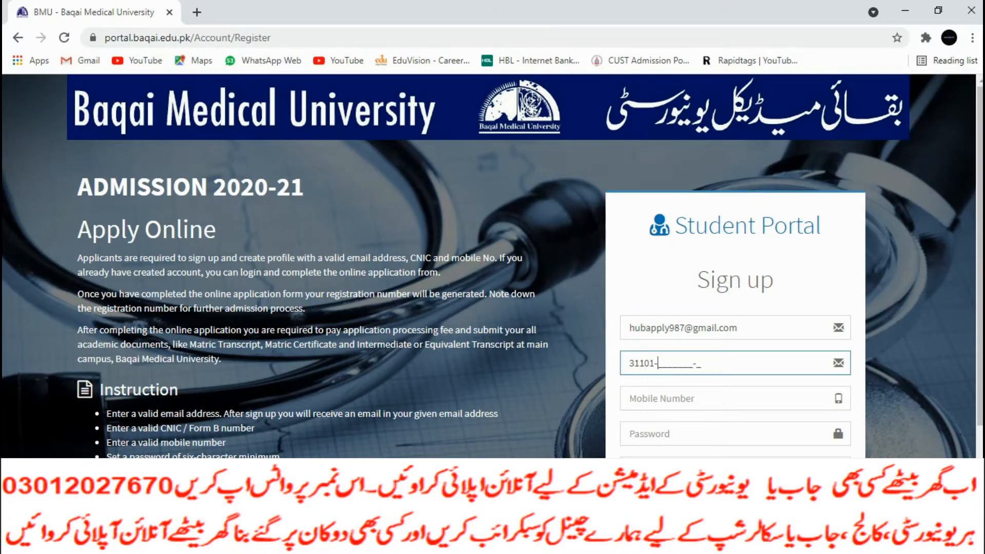
key(Tab)
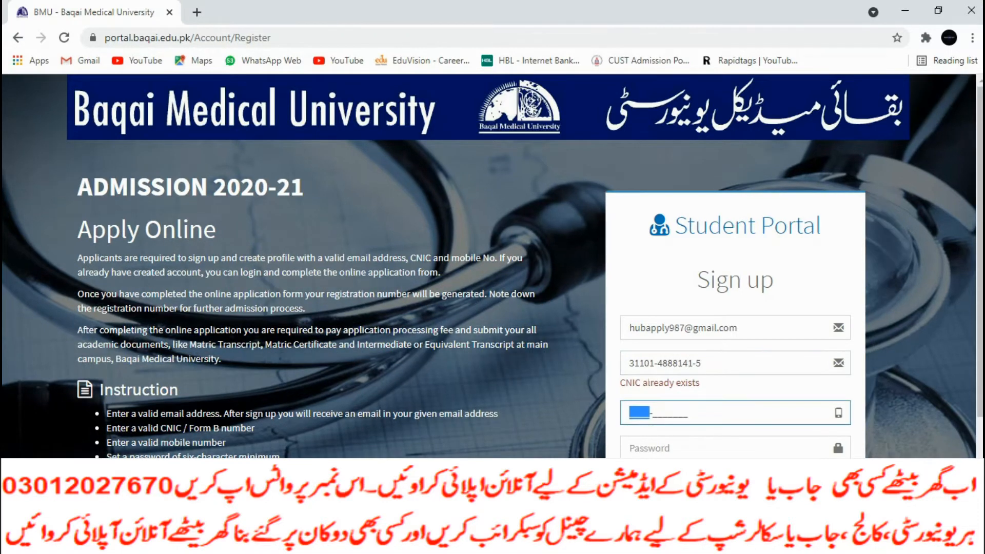
click(631, 413)
click(702, 363)
key(BackSpace)
text(1)
click(688, 393)
Fill in the applicant's mobile number, then enter and confirm the account password
click(687, 398)
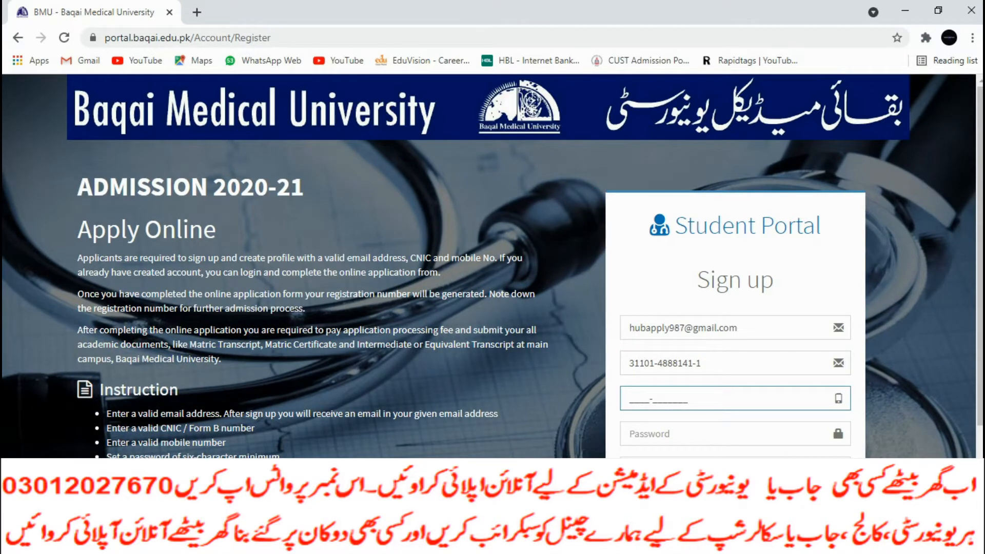
key(Tab)
text(•••••••••)
scroll(493, 266, down, 2)
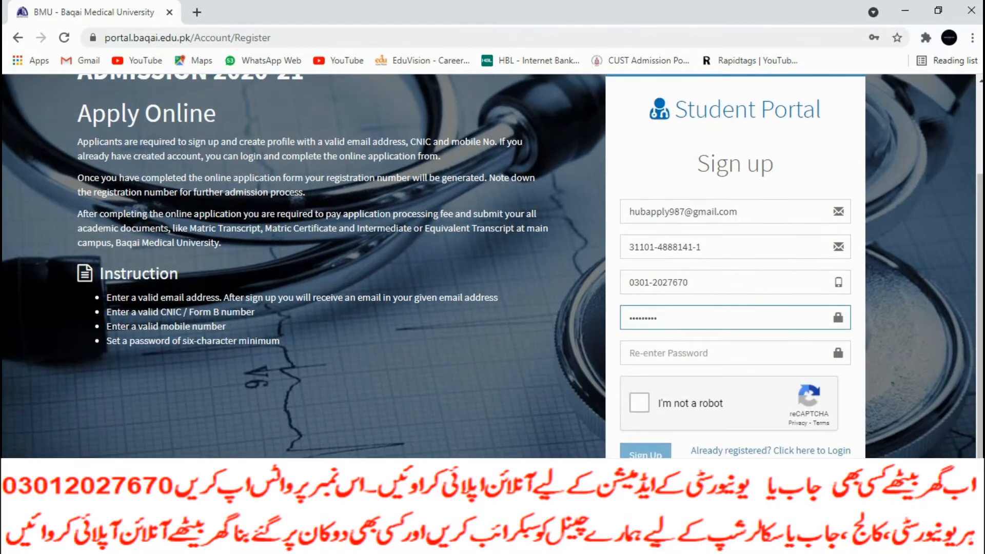
key(Tab)
text(••••)
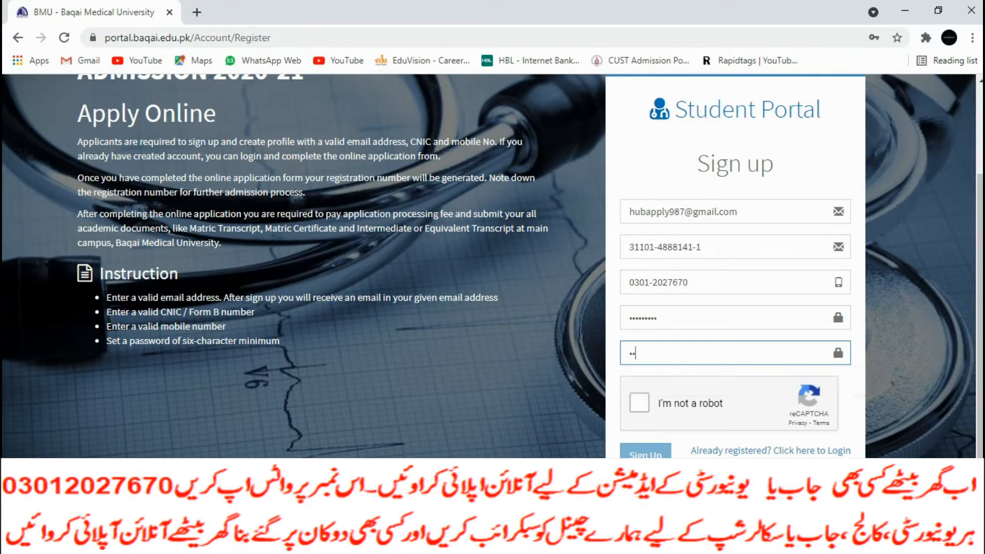
text(•••••)
Pass the reCAPTCHA check, submit the sign-up and save the login in Chrome
click(639, 403)
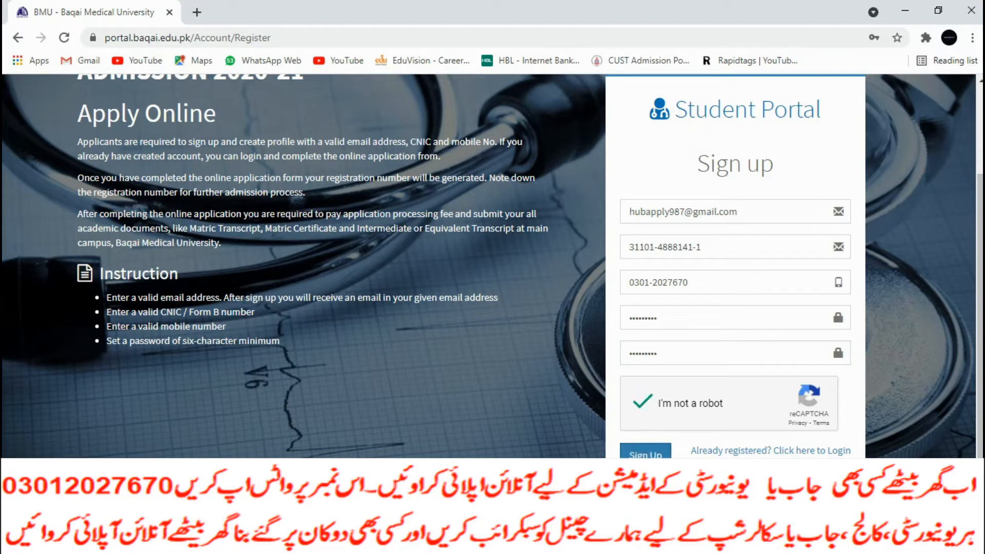
click(645, 456)
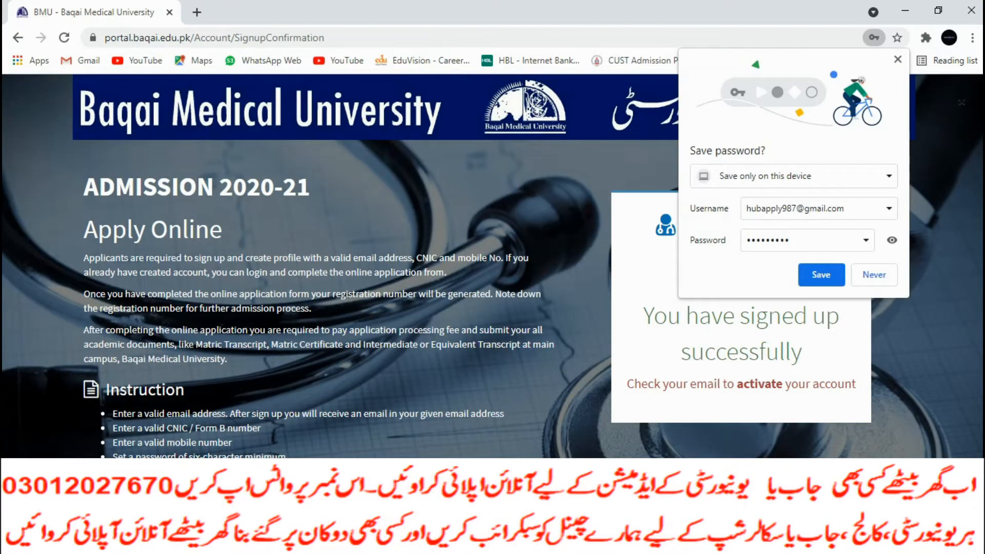
click(821, 275)
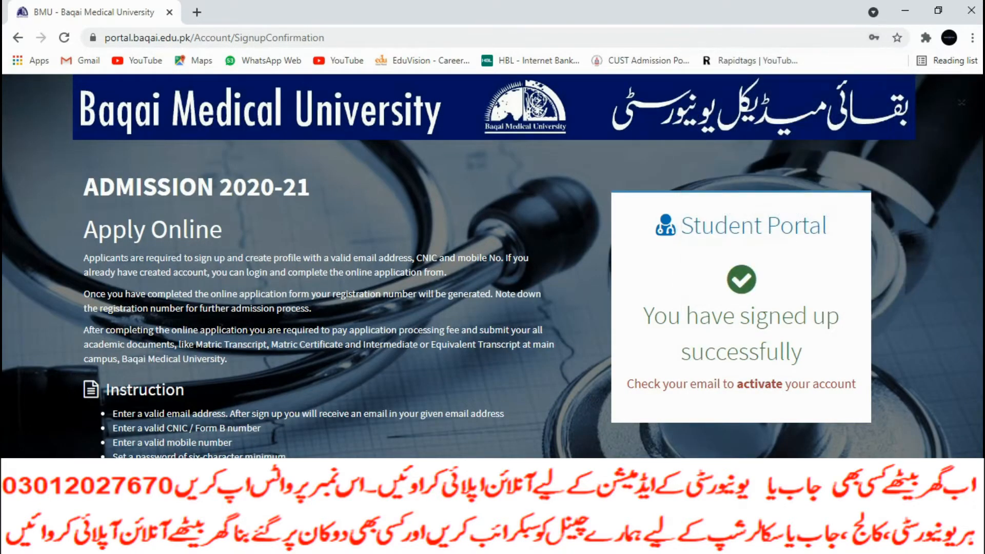
Load the Google homepage in a new browser tab
click(196, 11)
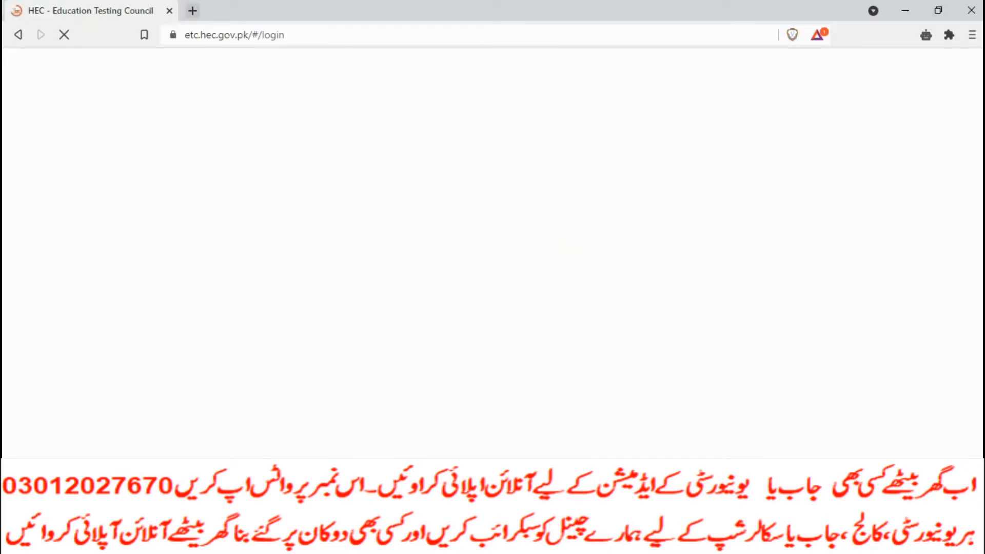
key(ctrl+t)
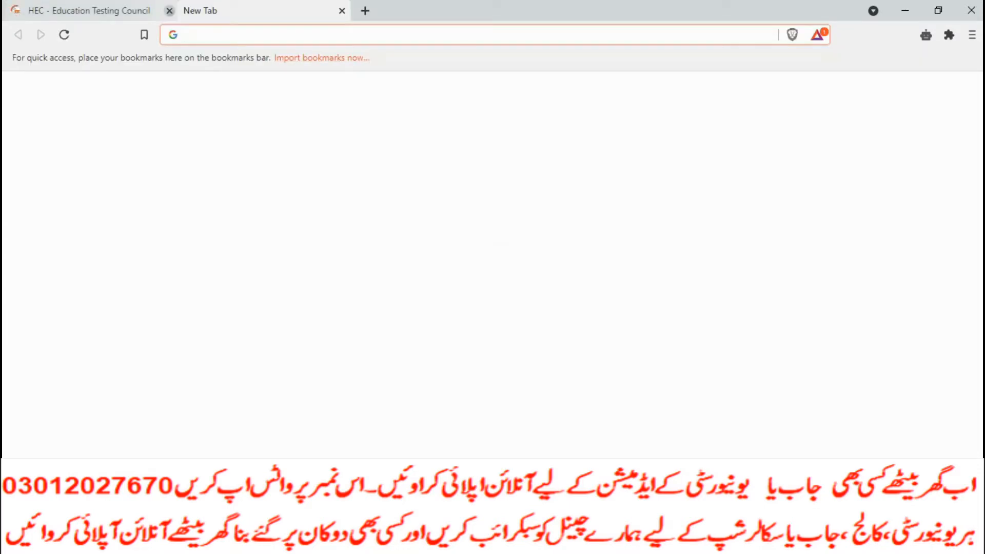
text(g)
key(Return)
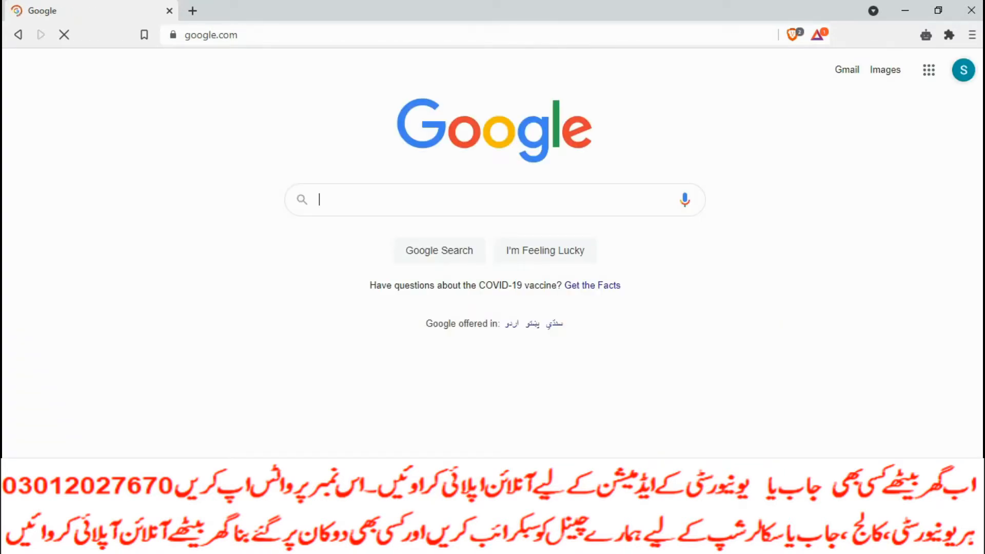
Sign in as another Google account with the applicant's email and password, then open Gmail
click(825, 285)
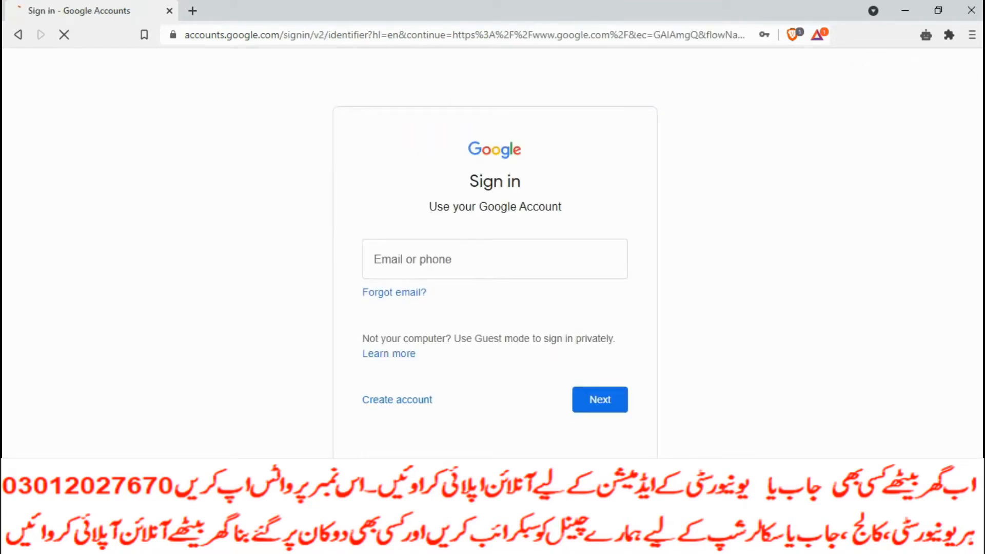
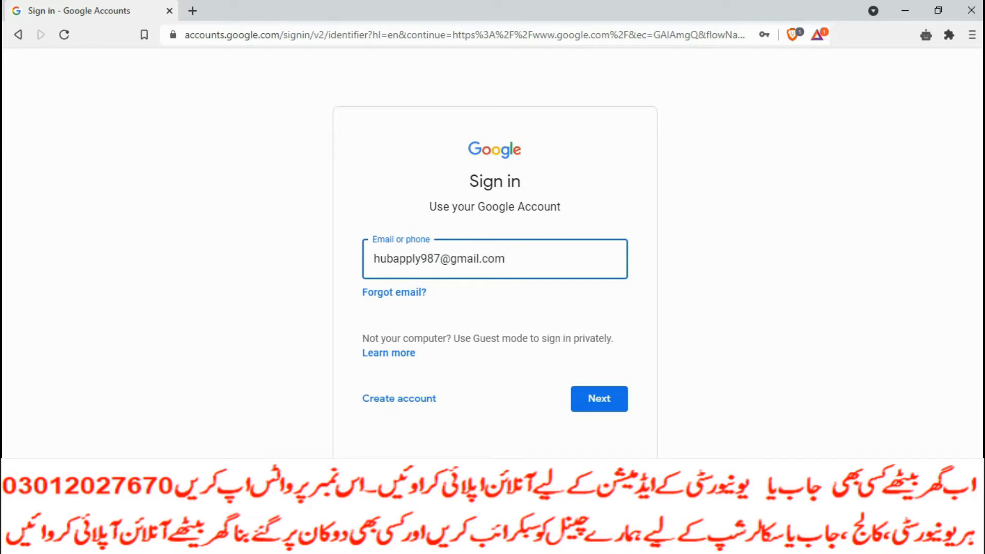
key(Return)
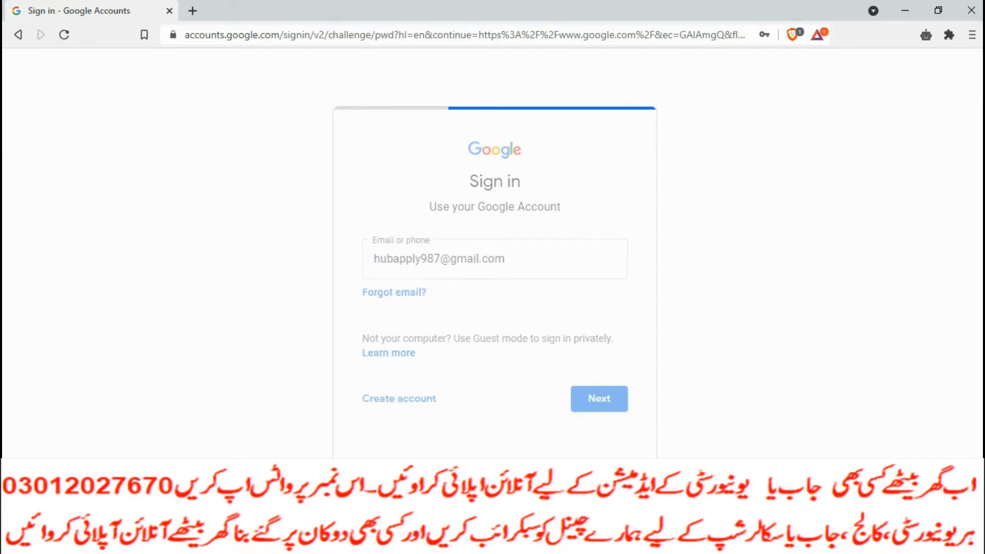
text(•••••••••)
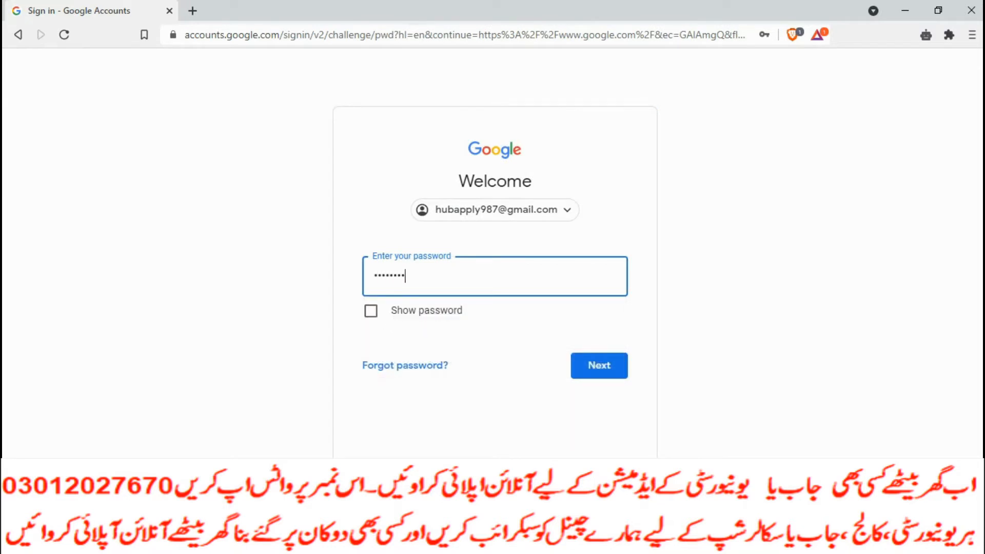
key(Return)
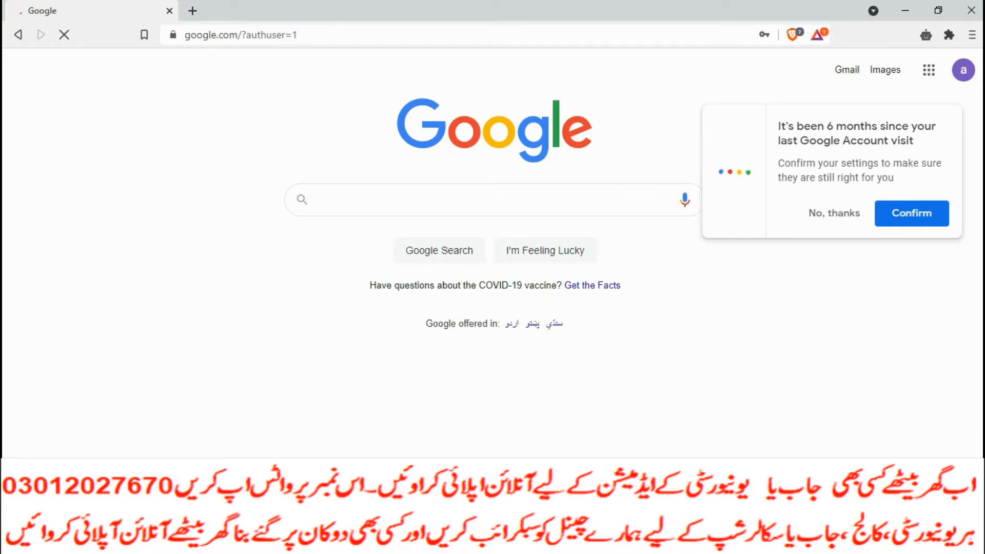
click(834, 213)
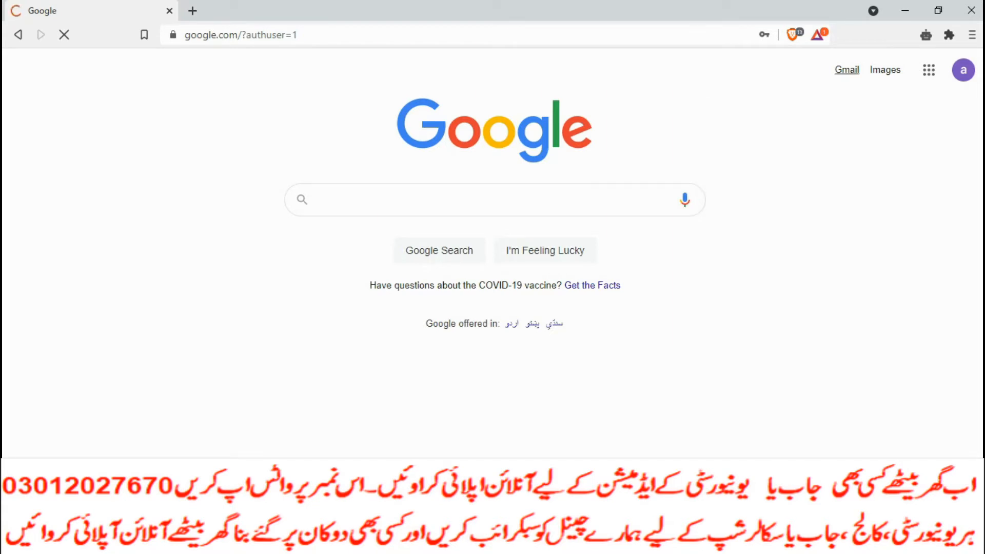
click(846, 69)
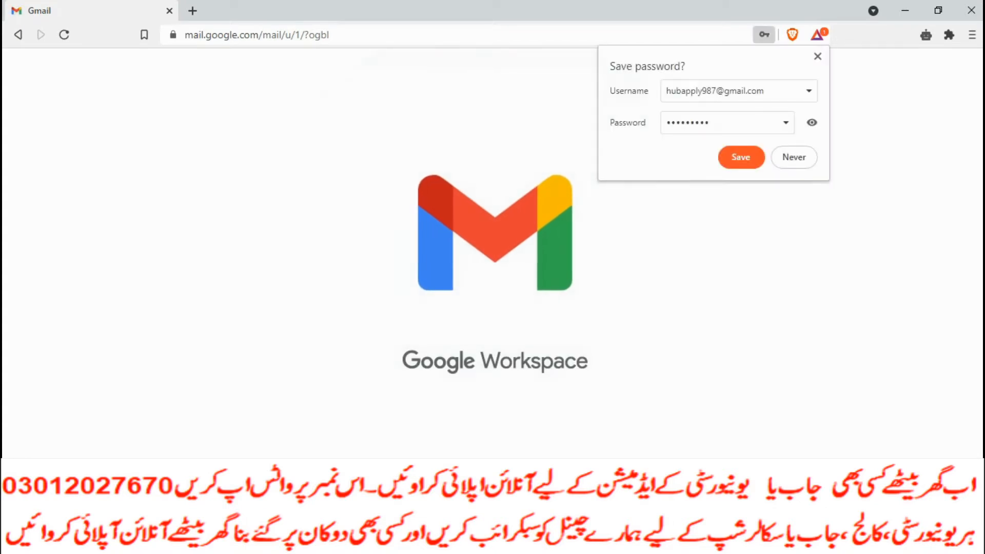
Save the Google login, then open the Account Verification email and follow its confirmation link
click(742, 158)
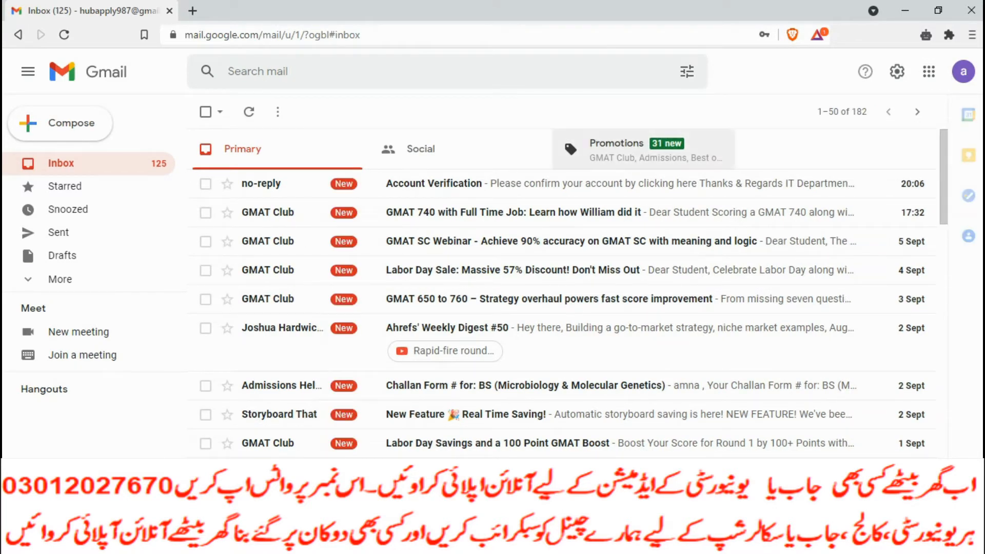
scroll(564, 292, down, 3)
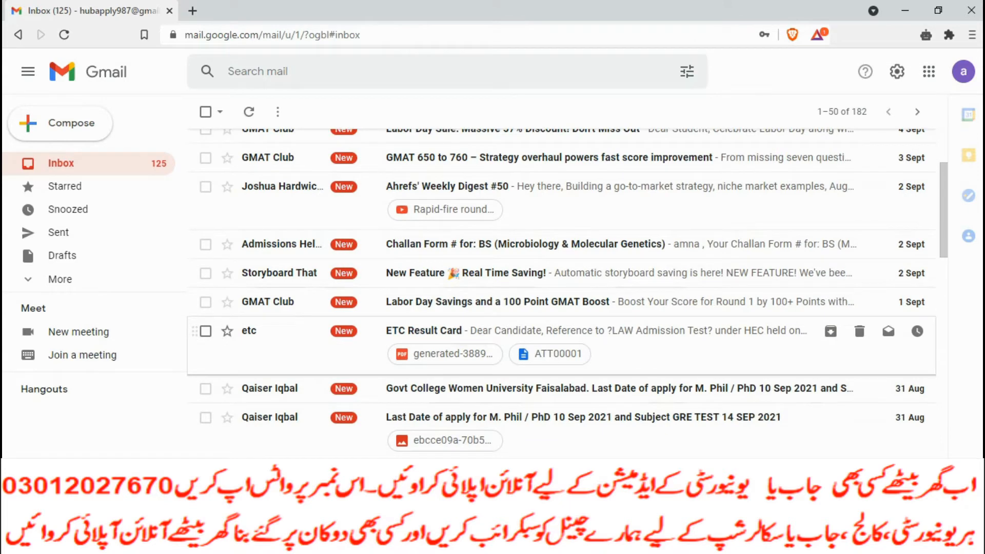
scroll(565, 293, up, 5)
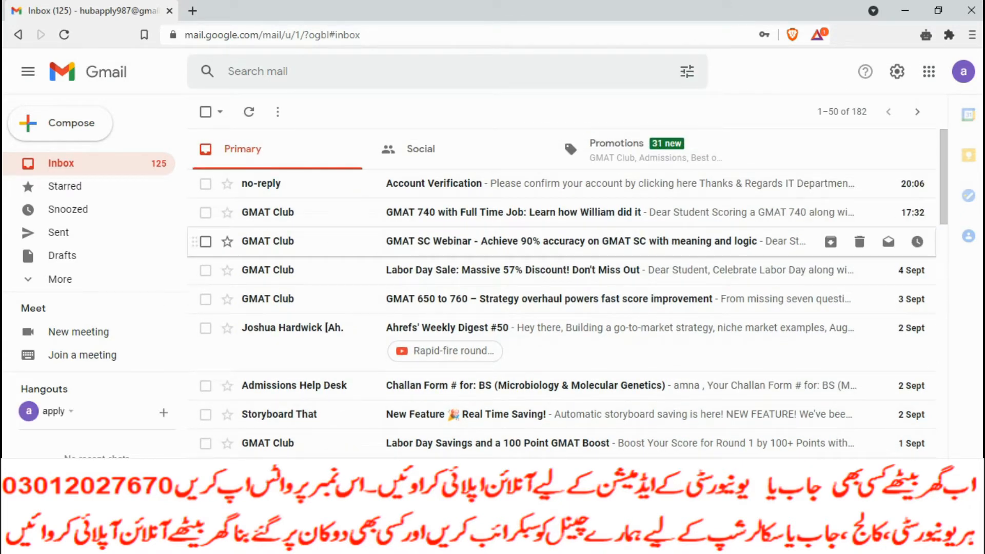
click(512, 183)
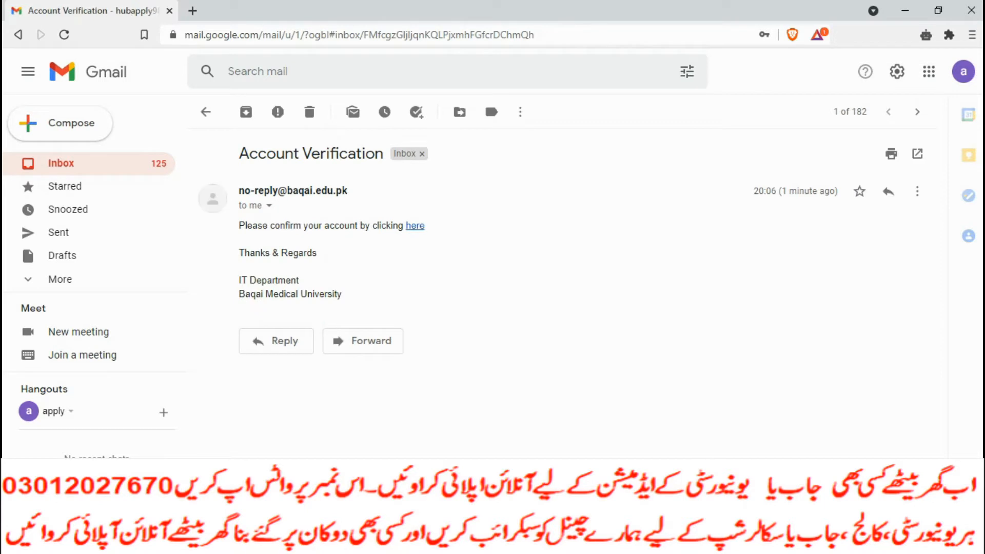
click(415, 226)
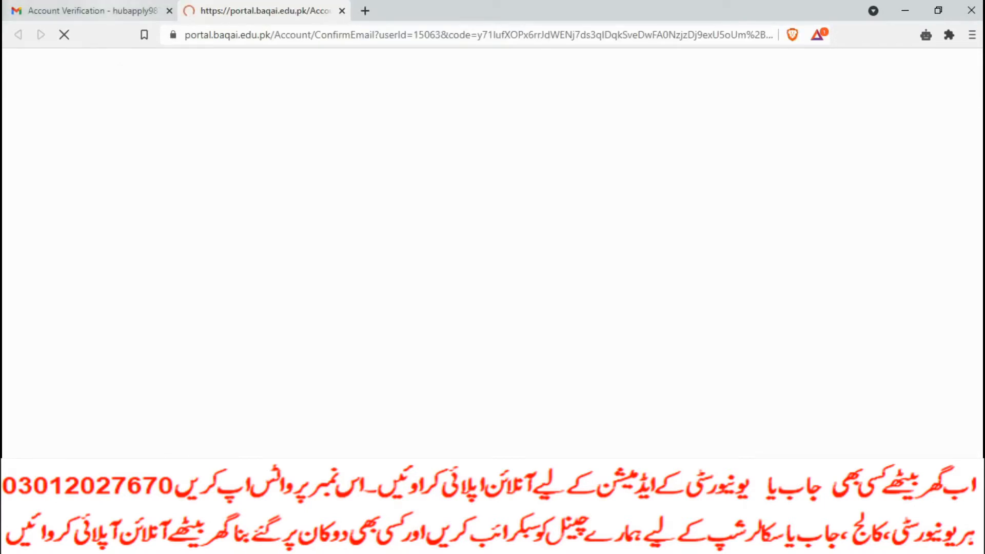
Open the M. Phil / PhD last-date email, preview its image attachment, then close the preview
click(119, 10)
click(206, 111)
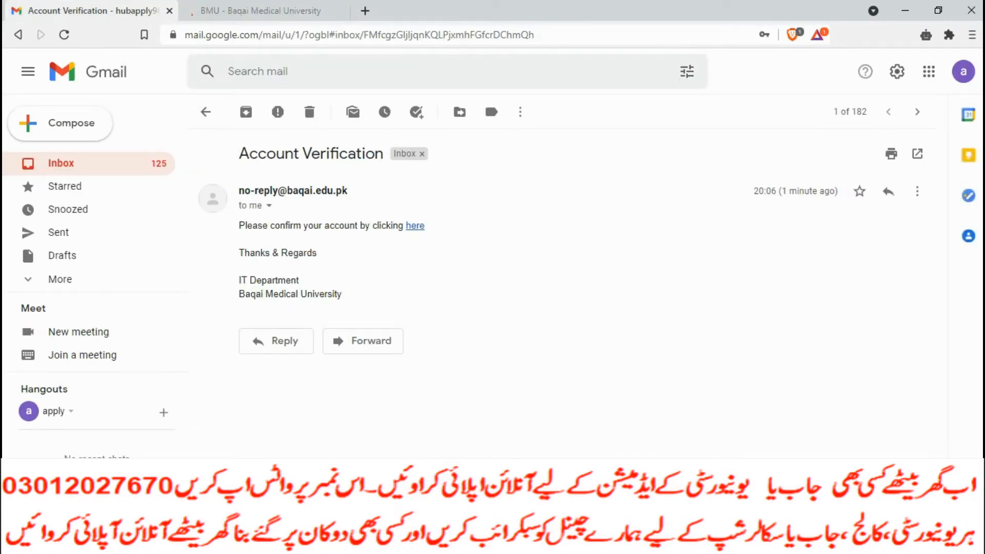
scroll(564, 287, down, 5)
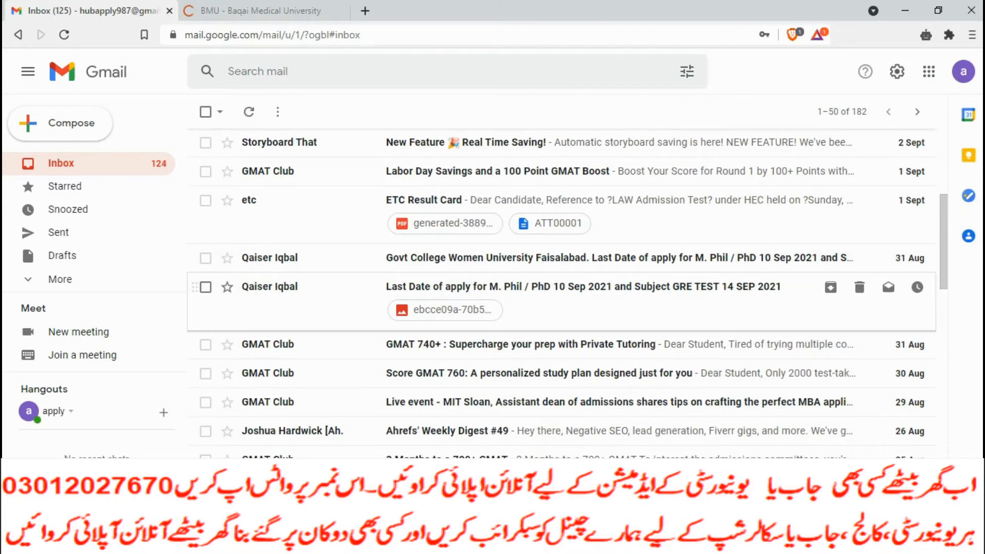
click(565, 287)
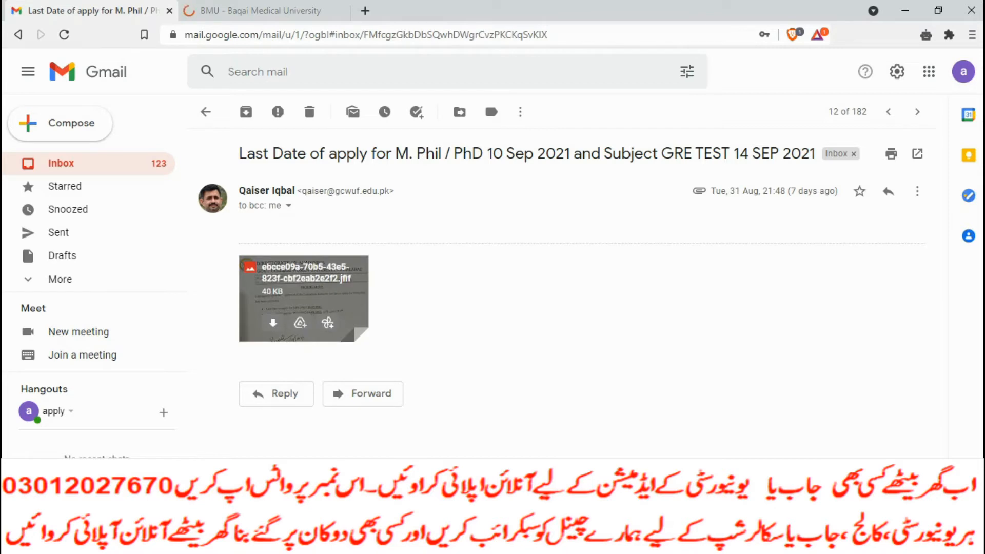
click(303, 302)
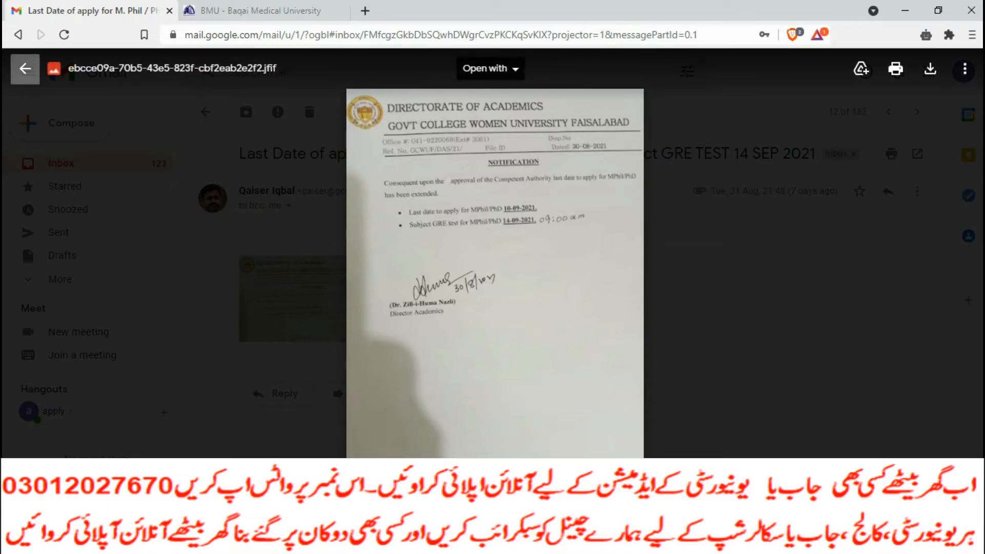
click(25, 69)
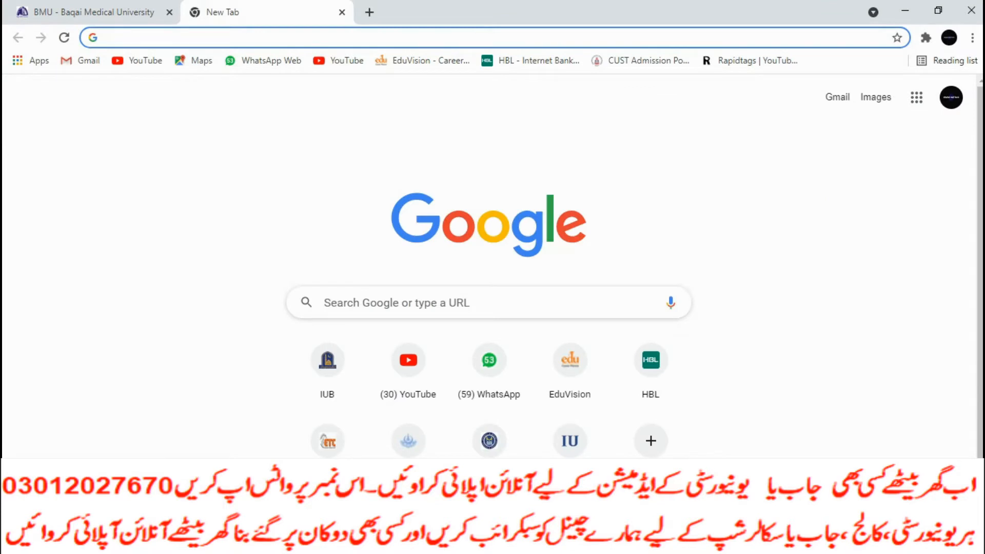
Return to the Baqai site, open ADMISSION > Apply Online, and tick remember login
click(94, 12)
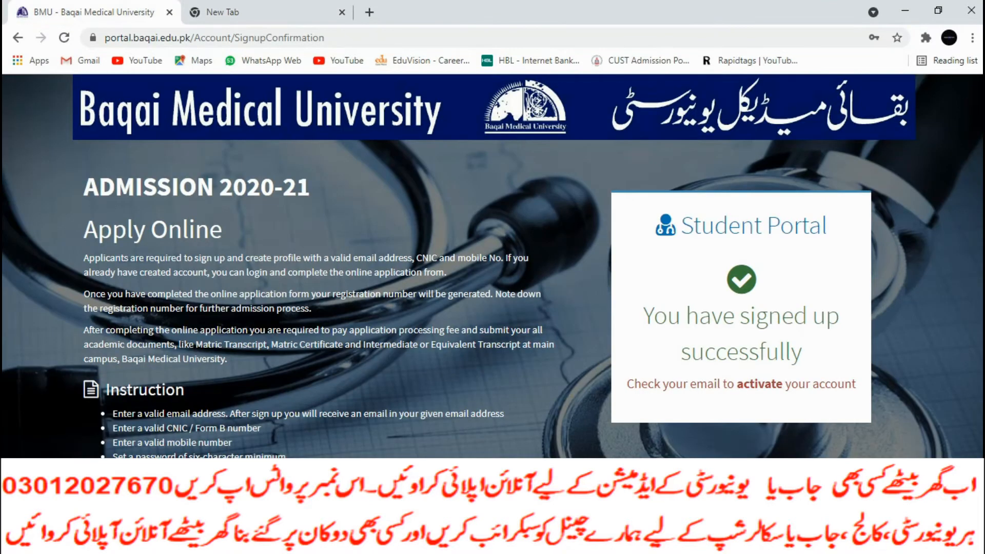
click(64, 37)
click(18, 38)
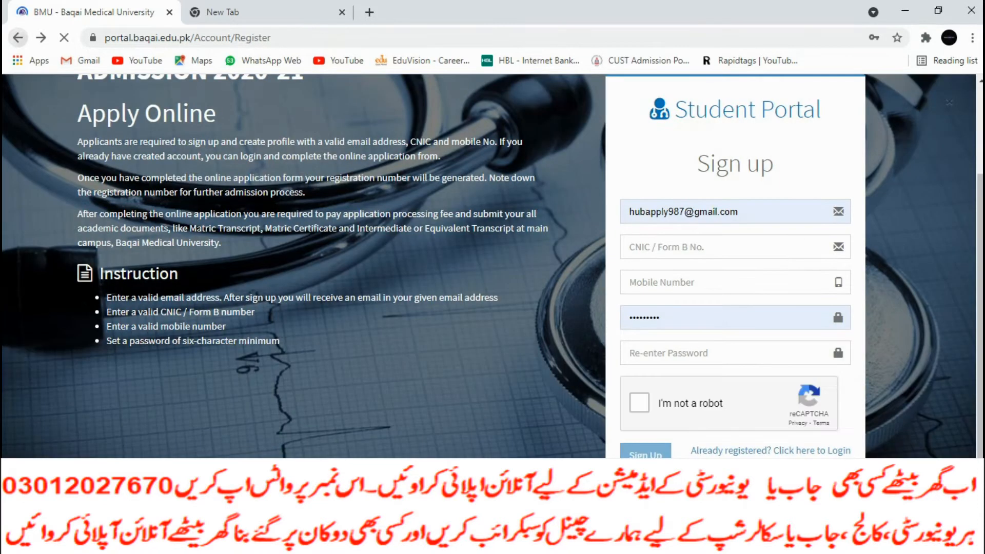
click(18, 37)
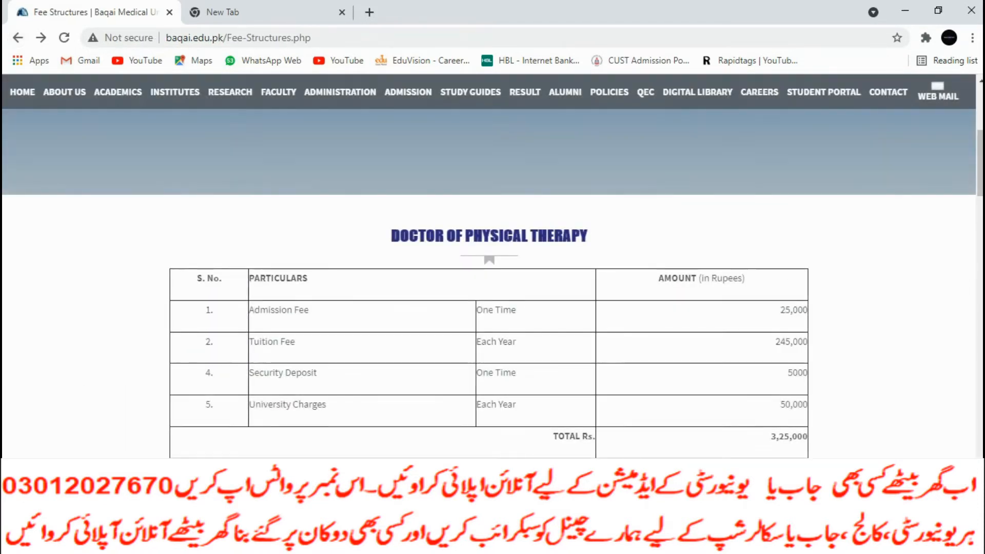
mouse_move(408, 93)
click(339, 127)
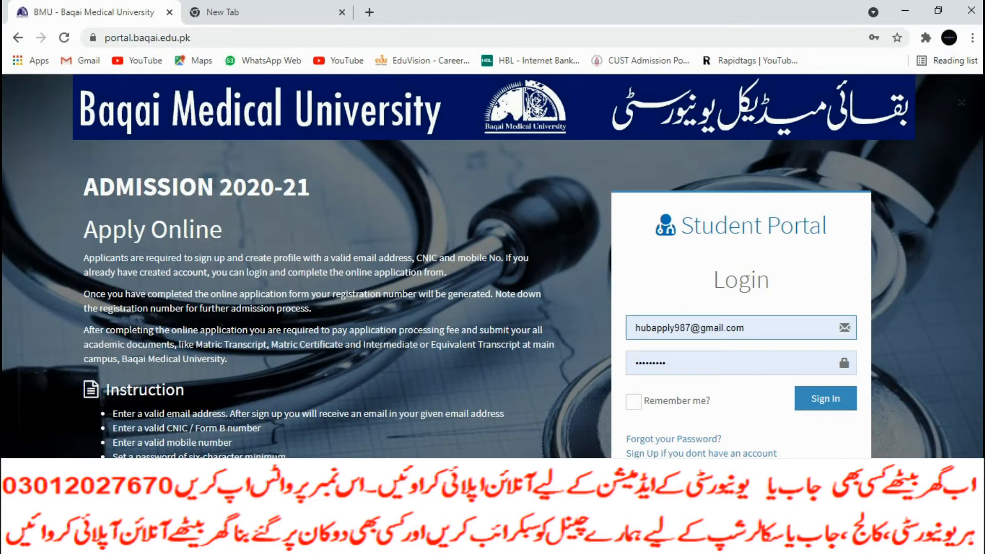
click(634, 401)
Sign in to the student portal and enter the applicant's full name
click(825, 398)
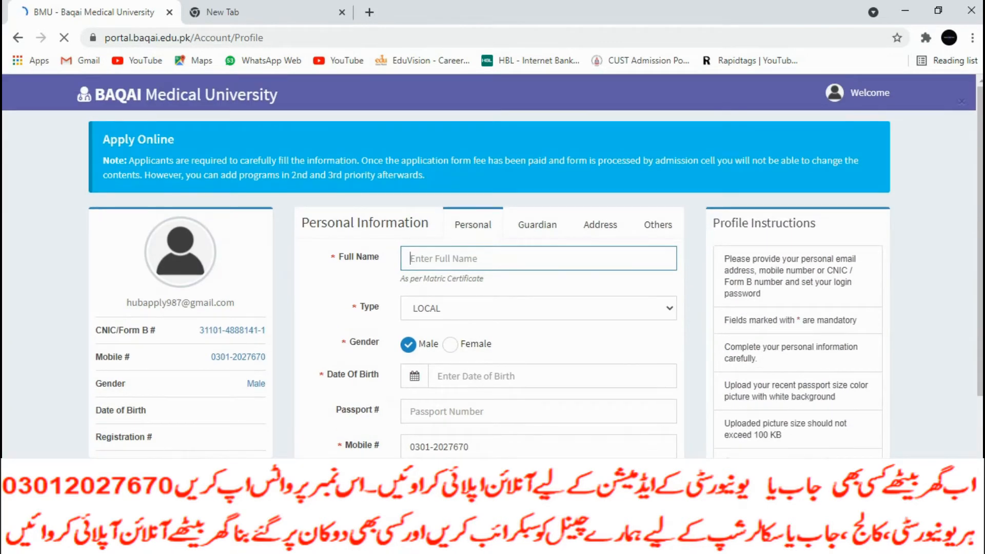
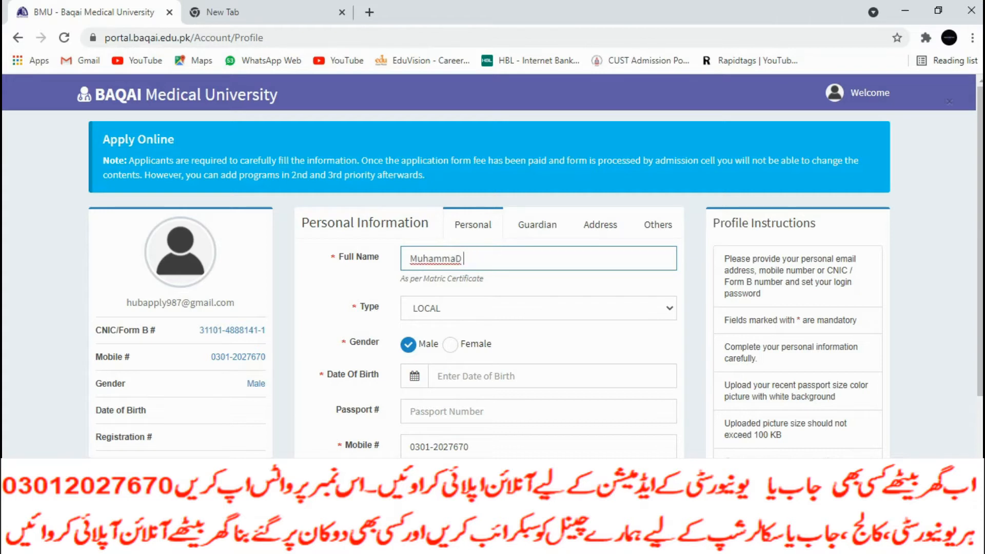
Set the date of birth to 03/15/2001 using the calendar
click(513, 376)
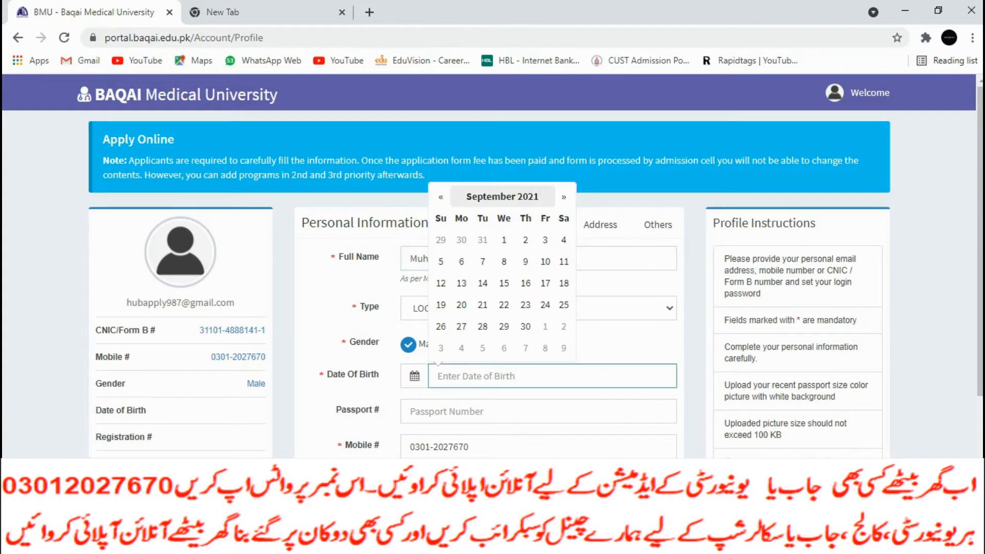
click(502, 197)
click(438, 217)
click(439, 217)
click(439, 217)
click(438, 217)
double_click(438, 217)
click(438, 217)
click(439, 217)
click(439, 217)
click(439, 217)
click(438, 217)
click(439, 216)
click(439, 217)
click(438, 217)
click(439, 217)
click(439, 217)
click(514, 251)
click(526, 282)
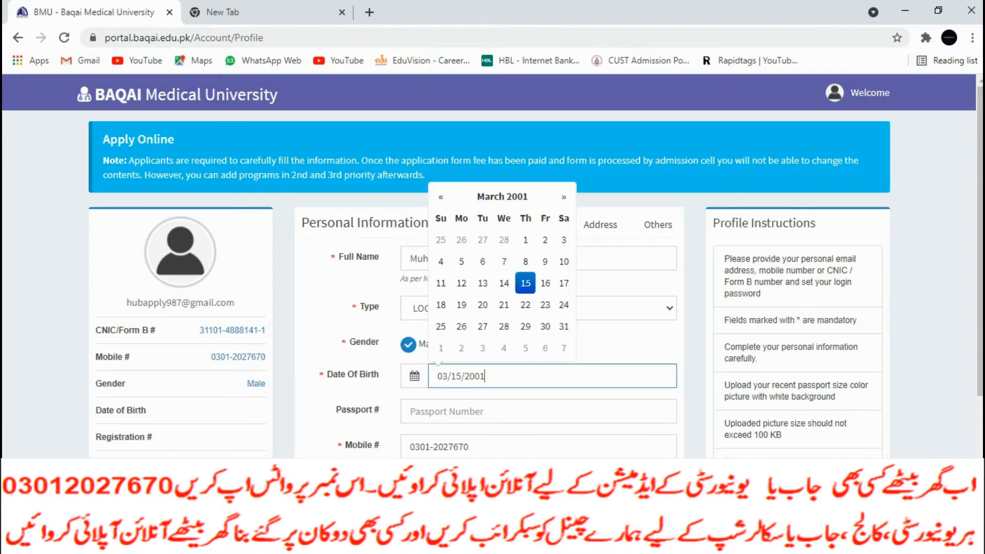
click(513, 411)
Choose ISLAM as religion and PAKISTAN as nationality
scroll(492, 266, down, 3)
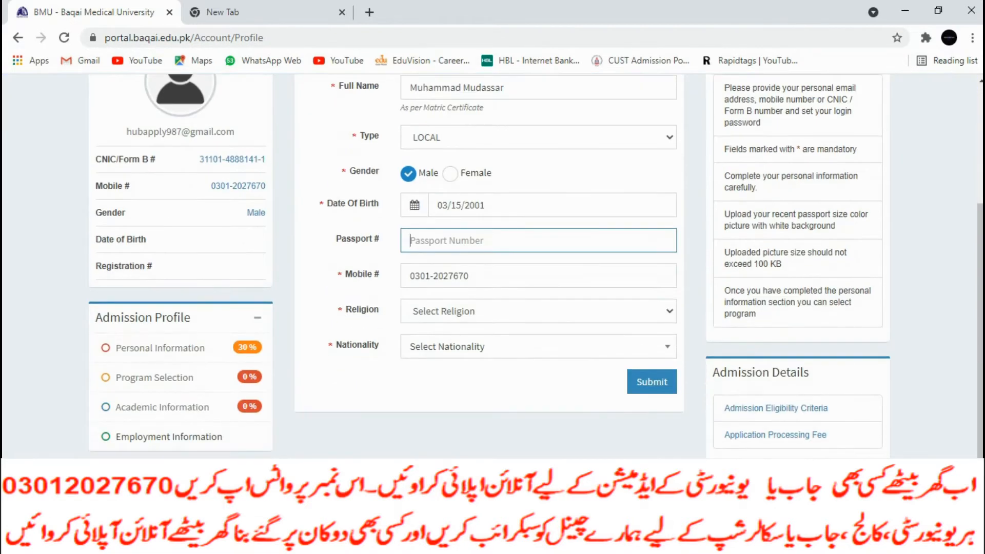
click(538, 312)
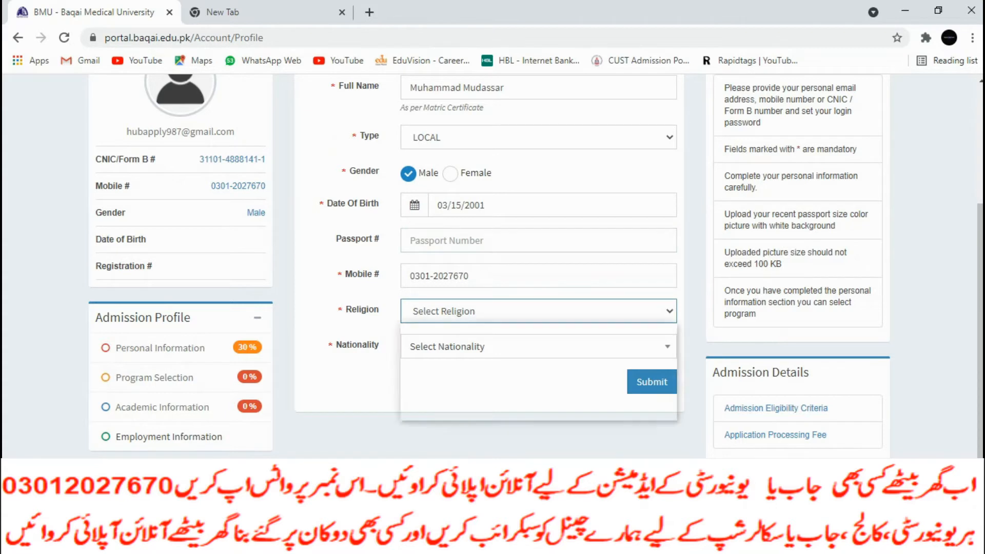
click(513, 344)
click(513, 347)
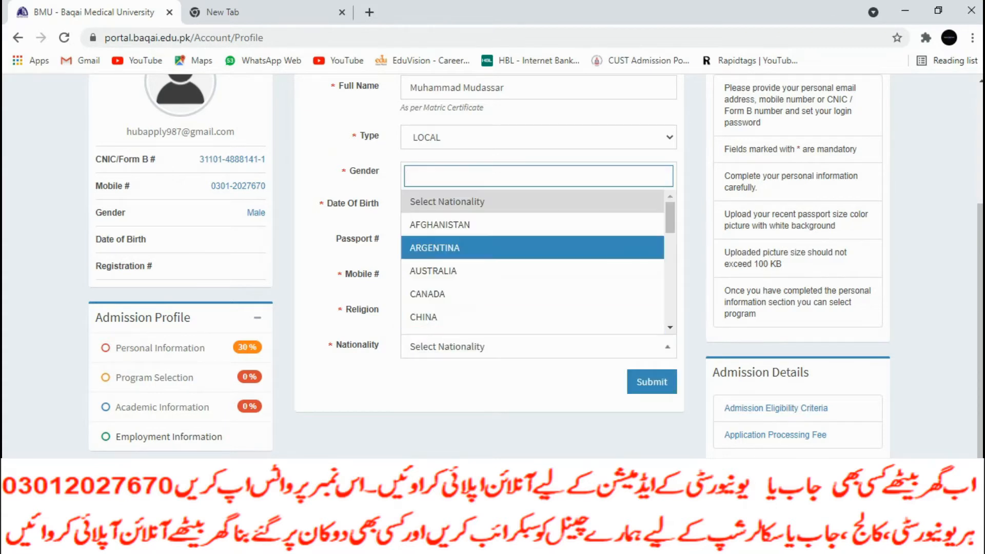
text(pa)
key(Return)
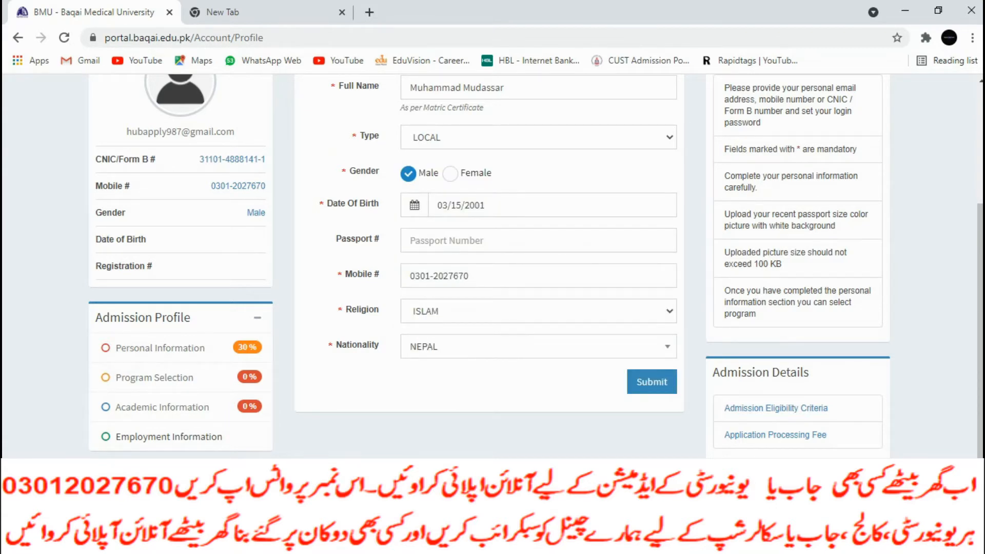
key(Return)
text(p)
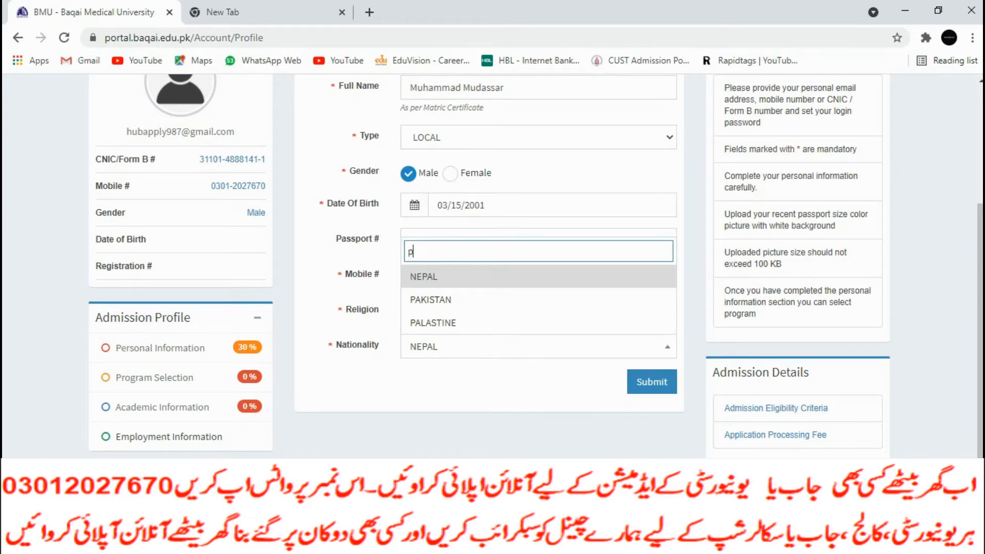
key(Down)
key(Return)
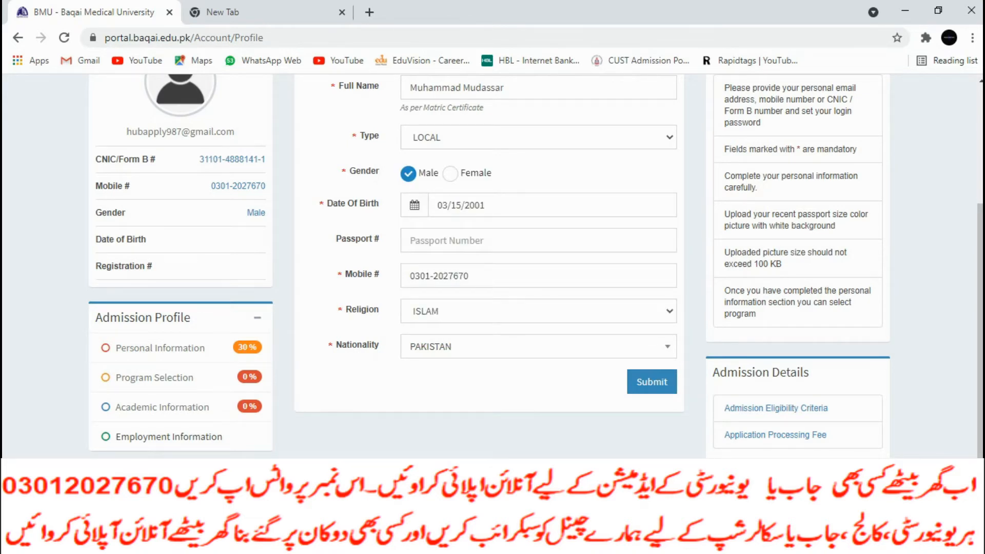
Submit the personal information and move to the Guardian section
click(651, 382)
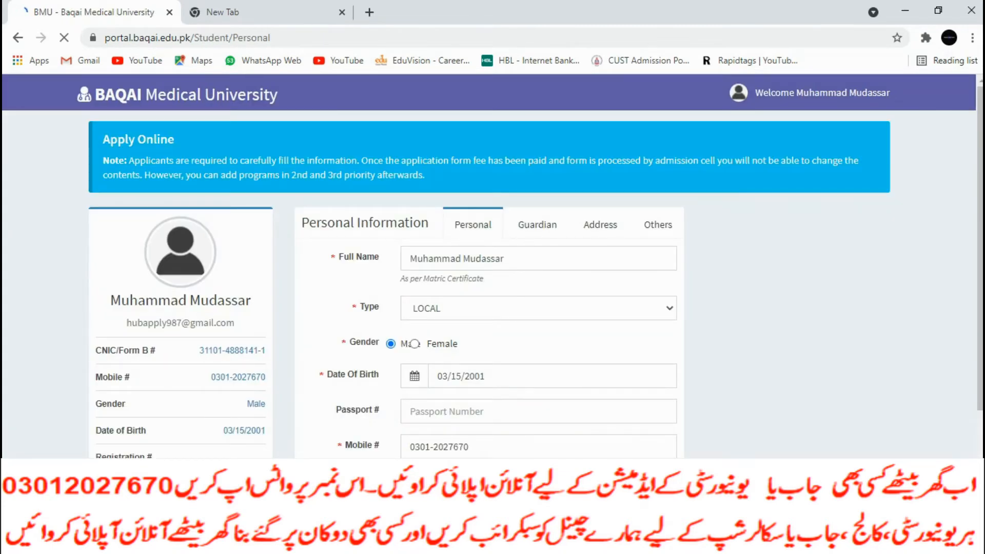
scroll(492, 267, down, 3)
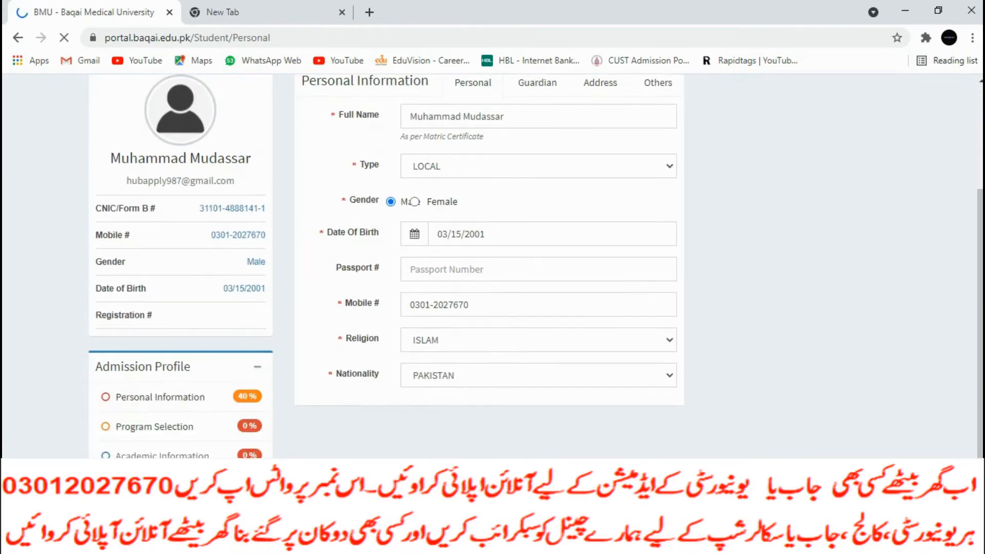
scroll(492, 266, down, 1)
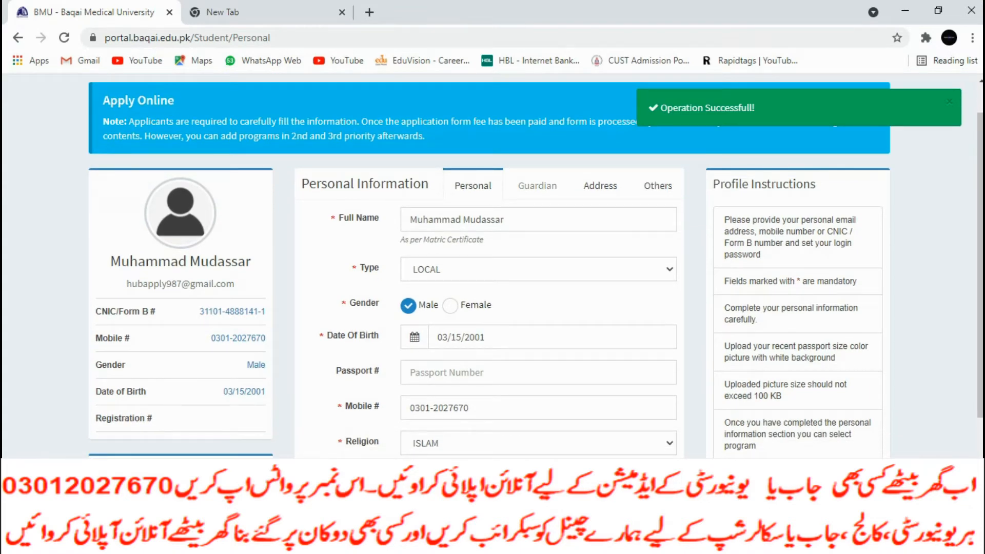
click(537, 186)
Enter the father's full name, mobile number, and address 'bwn'
click(478, 241)
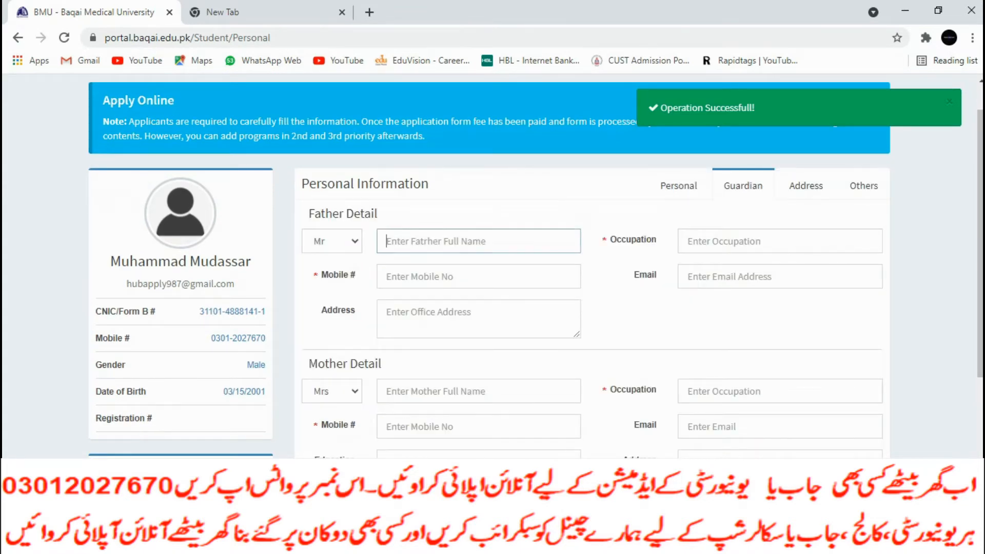
text(Bs)
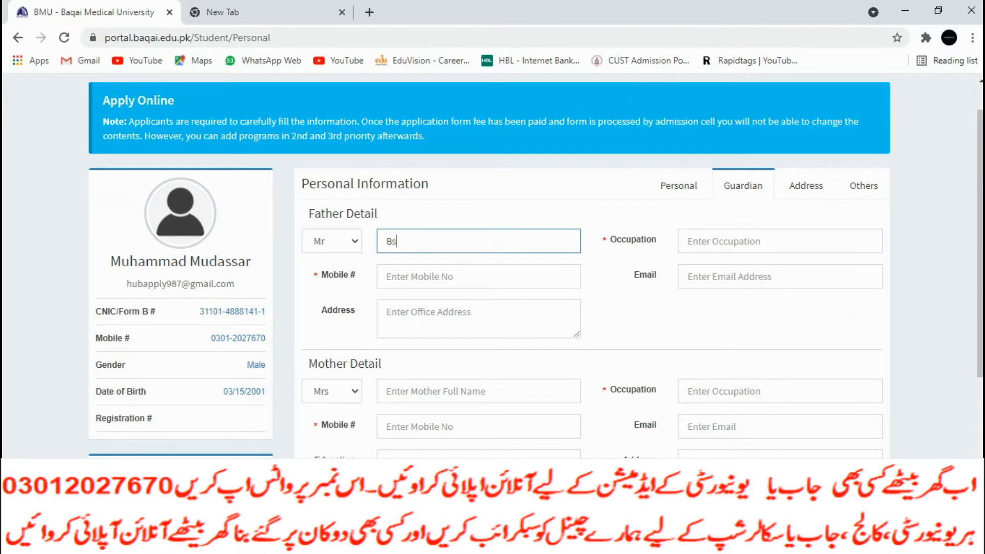
key(BackSpace)
click(406, 277)
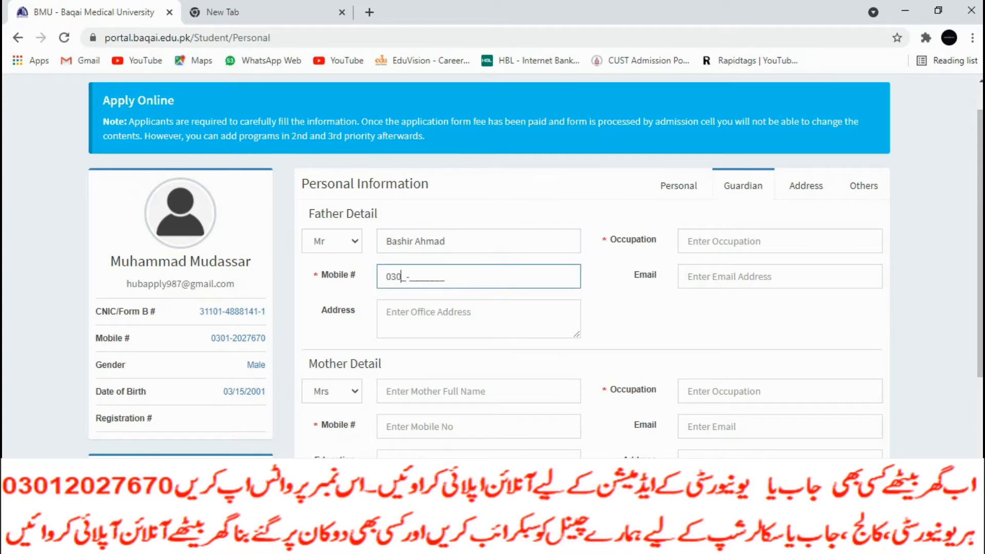
click(410, 315)
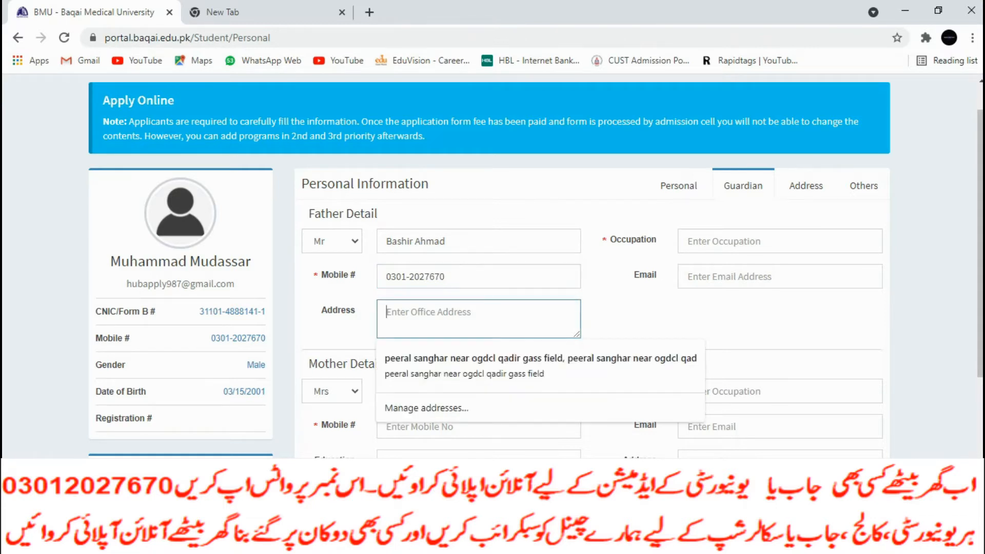
text(bwn)
Set the father's occupation to 'business man' and fill in his email address
click(723, 241)
text(business man)
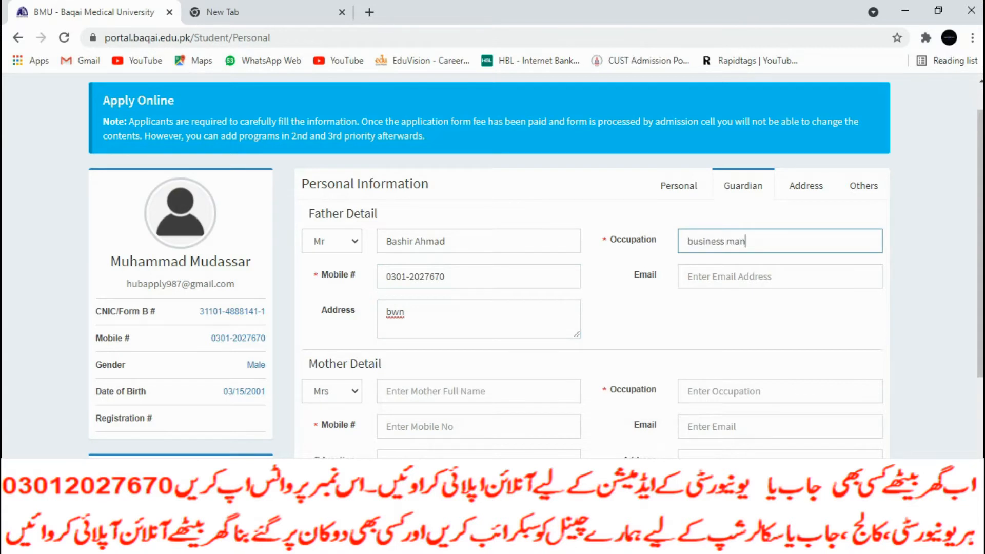
key(Tab)
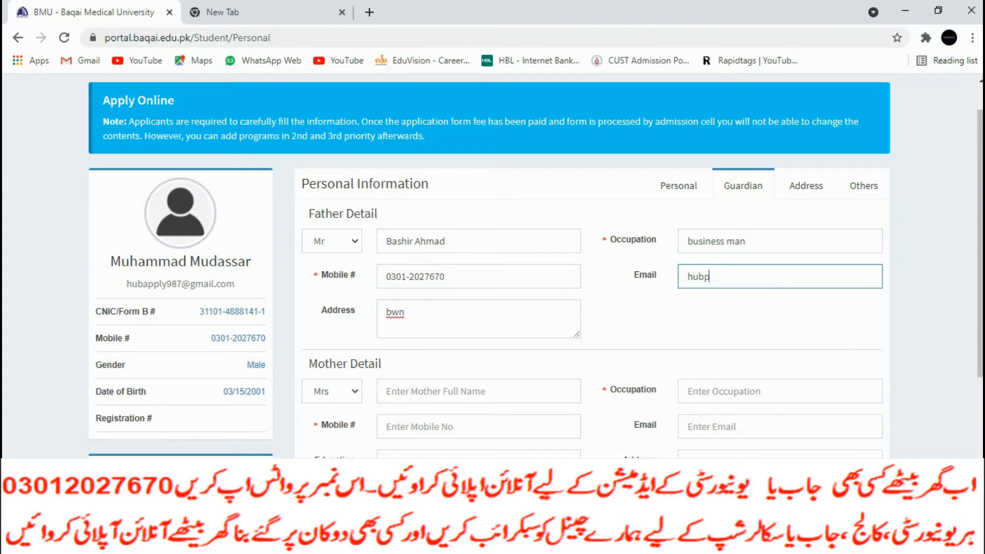
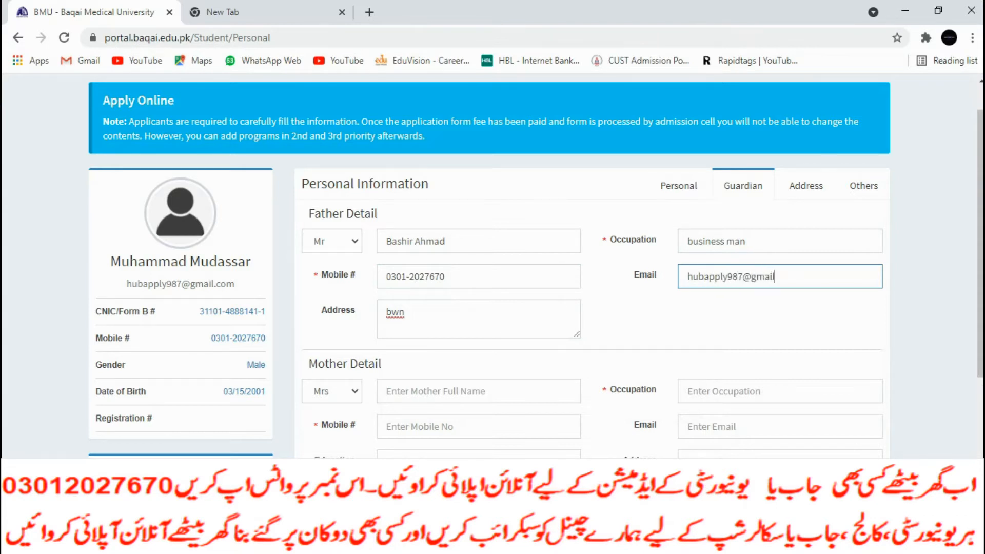
Enter the mother's name, housewife occupation, and mobile number
scroll(535, 266, down, 3)
click(478, 209)
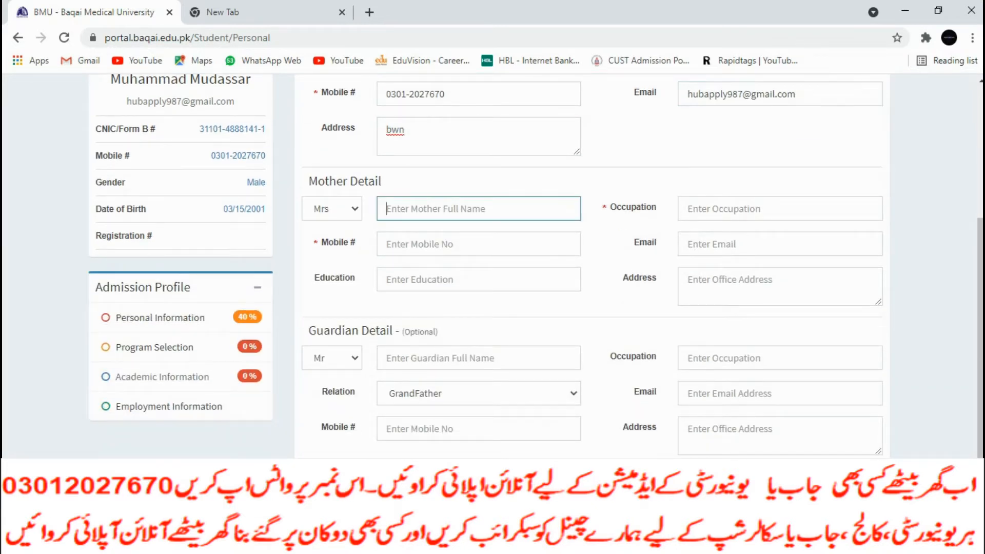
text(amna)
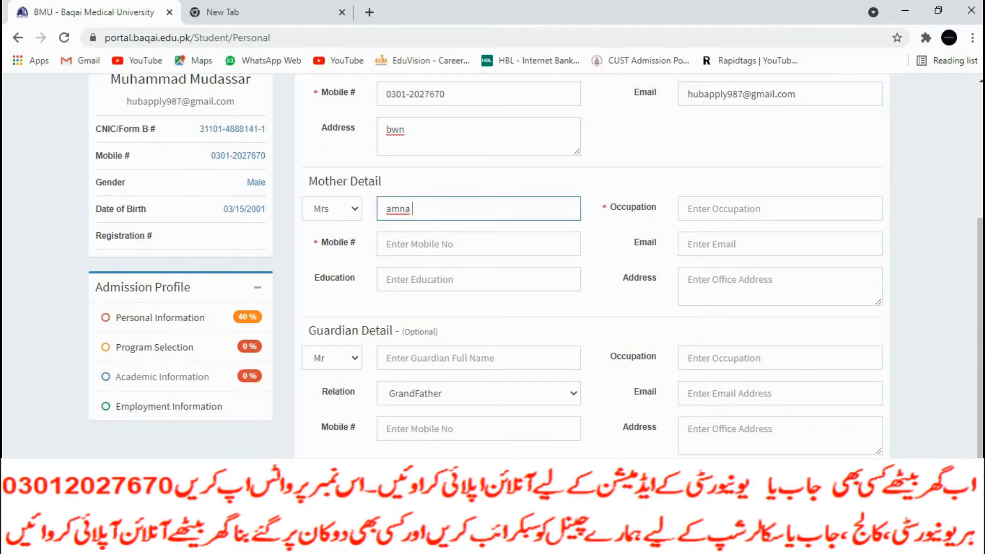
click(780, 209)
text(HPuse wife)
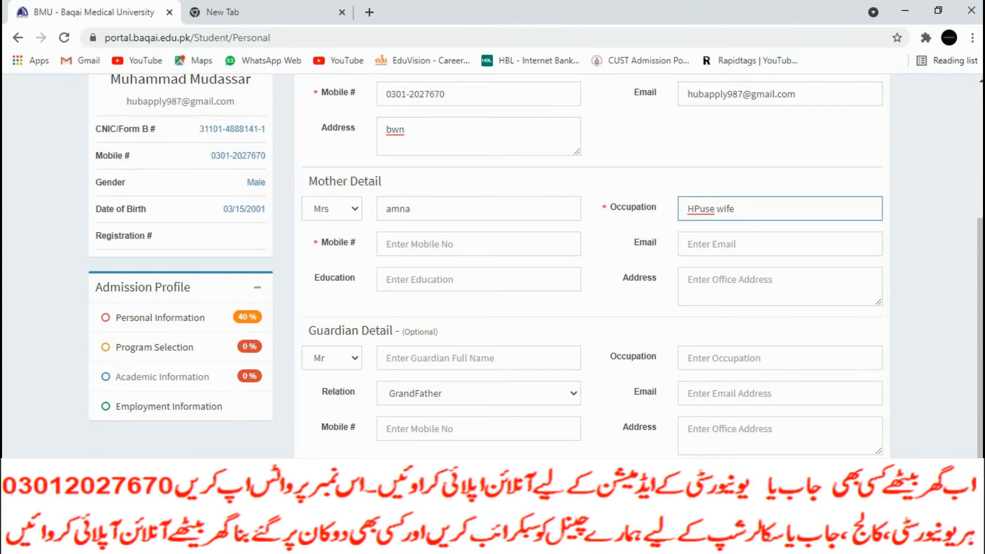
click(479, 244)
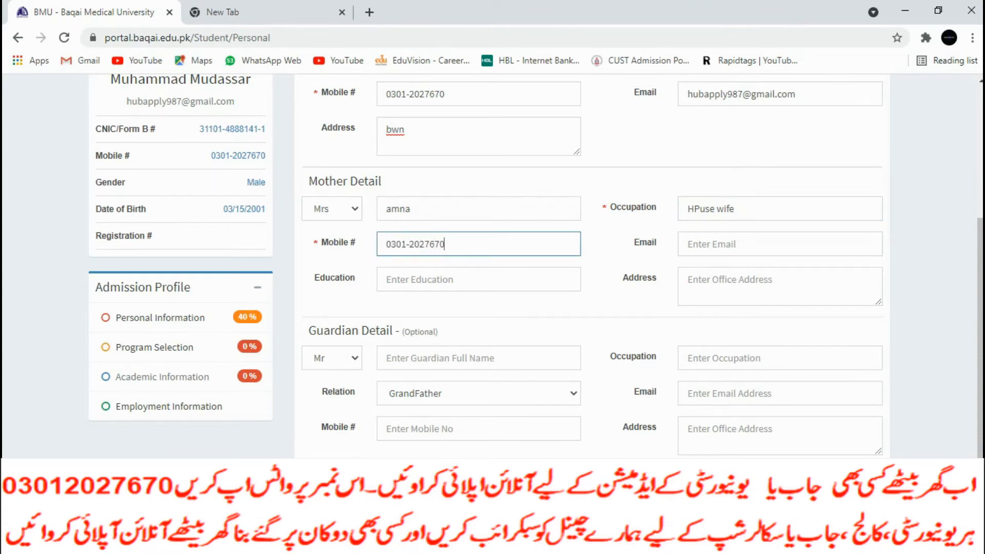
Copy the father's email address into the mother's email field
click(779, 244)
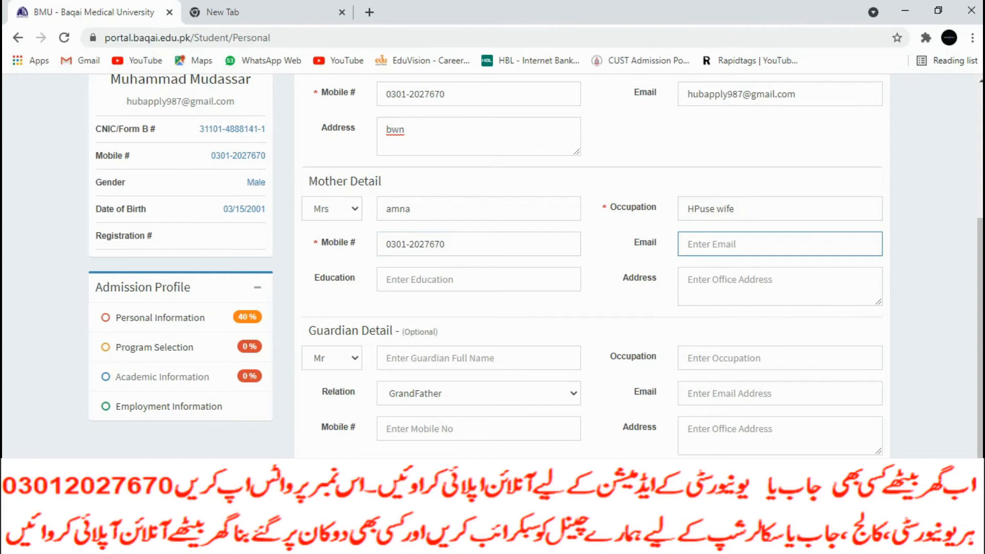
triple_click(742, 93)
key(ctrl+c)
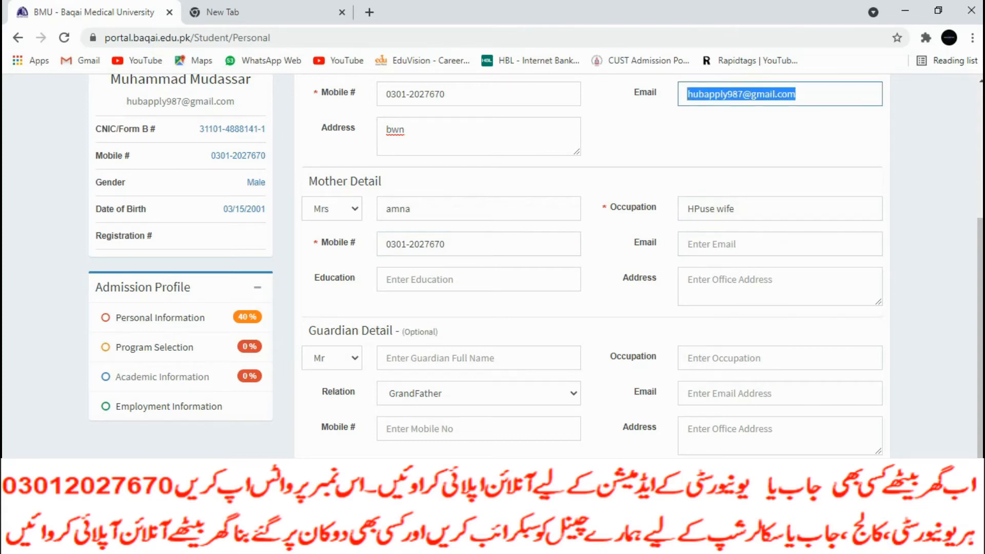
click(779, 244)
key(ctrl+v)
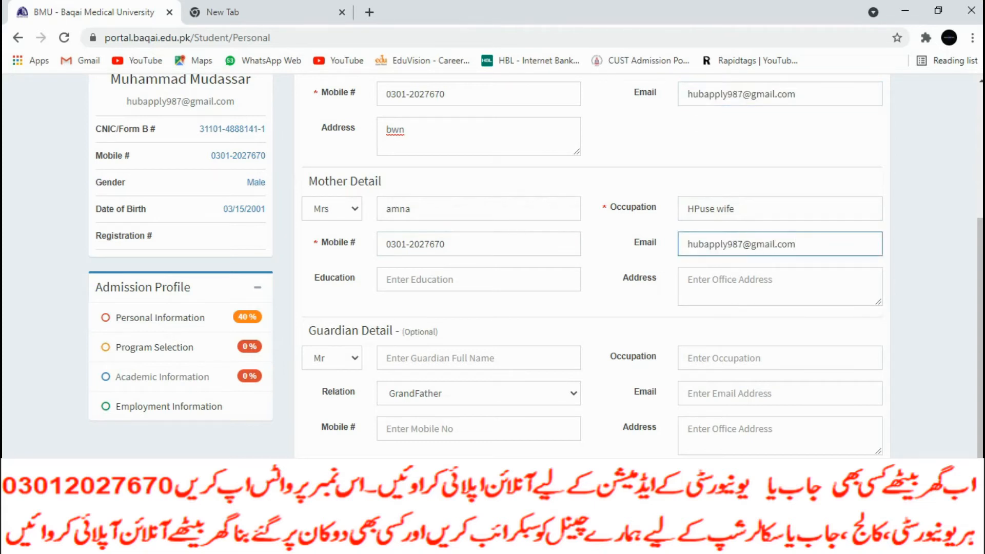
Set the mother's education and office address to 'bwn', then save the parents' details
click(478, 279)
text(bwn)
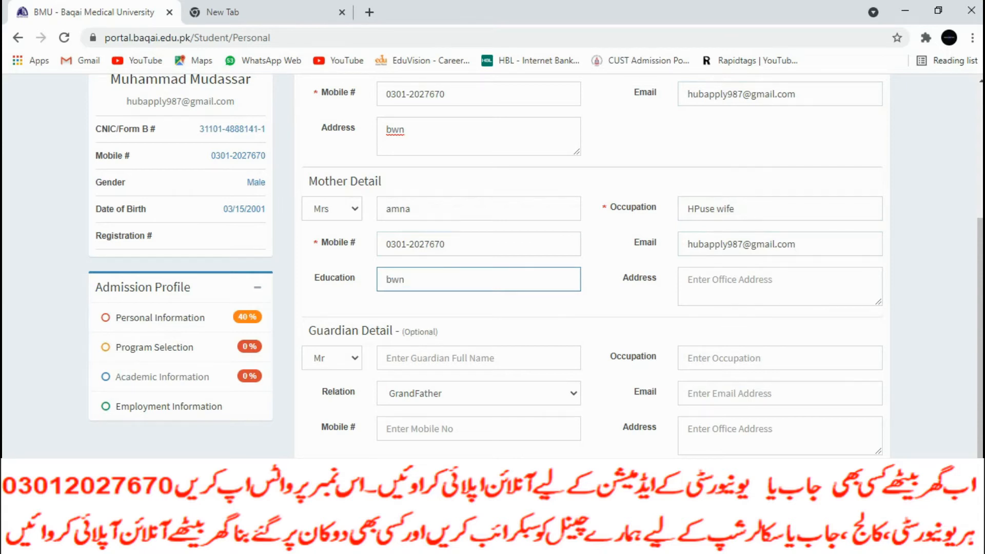
click(718, 281)
text(bwn)
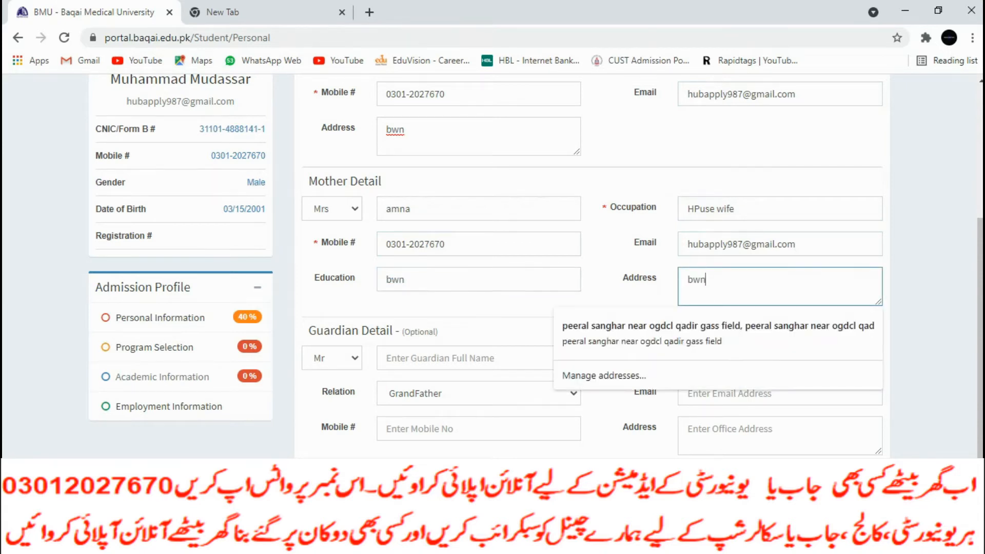
click(513, 331)
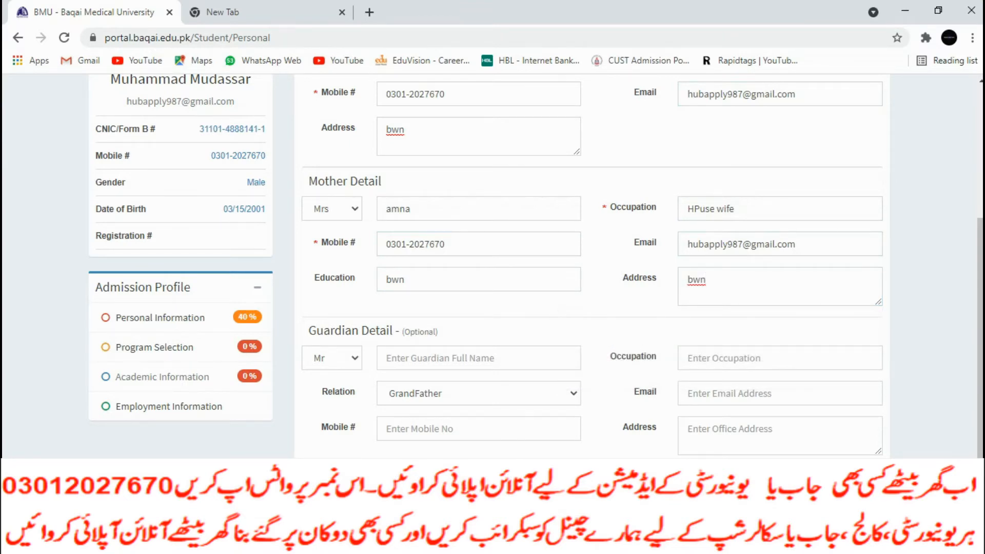
click(163, 377)
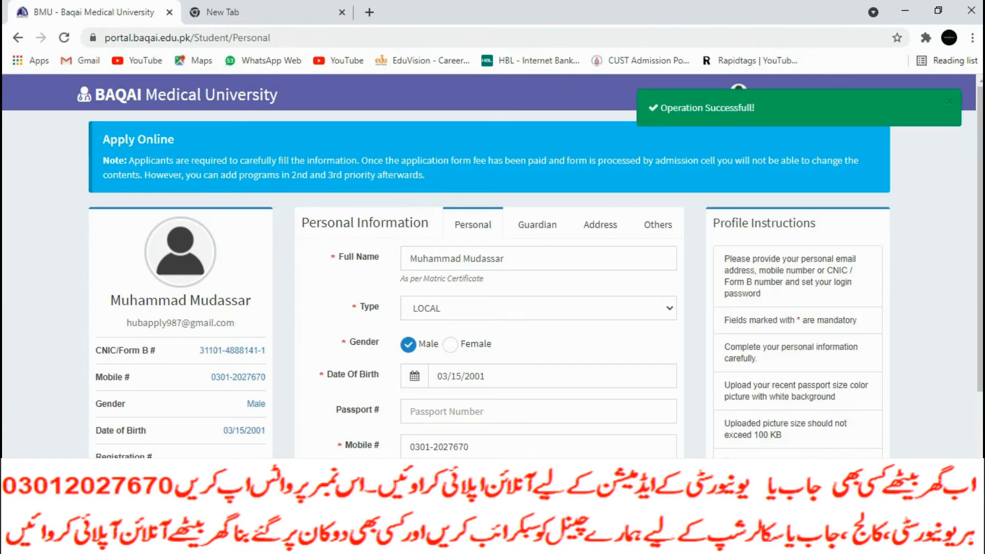
Enter the current address text 'bwn' with postal code 890
click(600, 225)
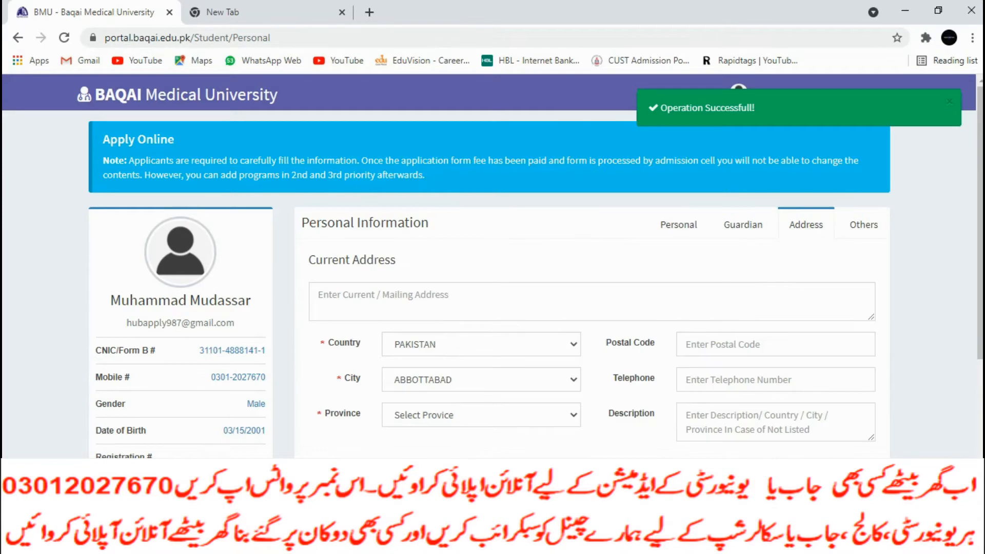
click(383, 296)
text(bwn)
click(513, 260)
scroll(513, 261, down, 2)
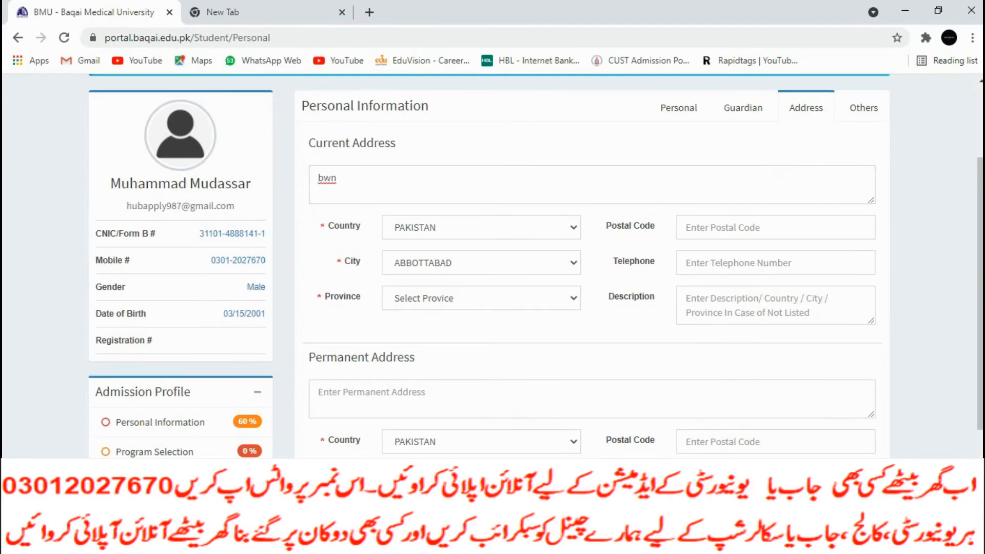
click(770, 227)
text(890)
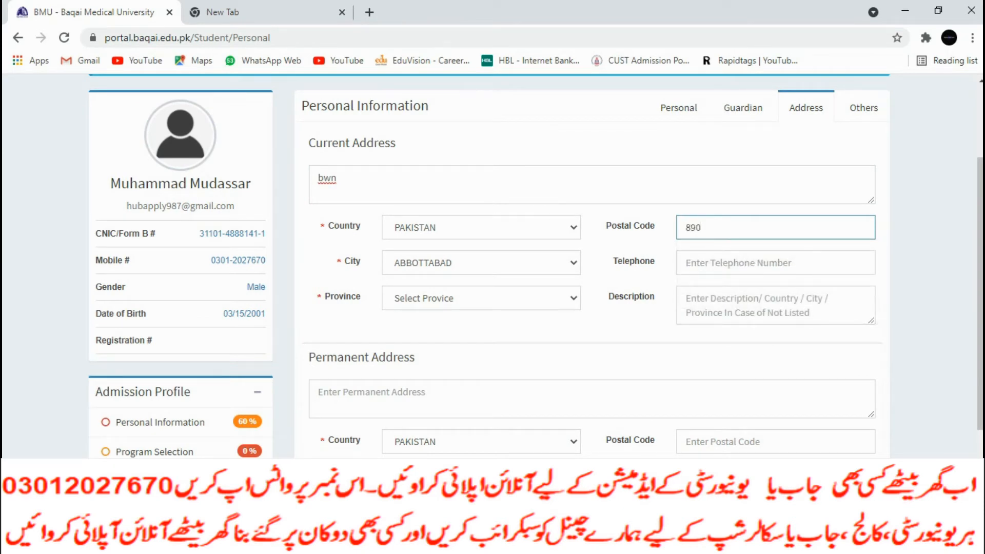
Set the current address city to BAHAWALNAGAR and province to Punjab
click(481, 263)
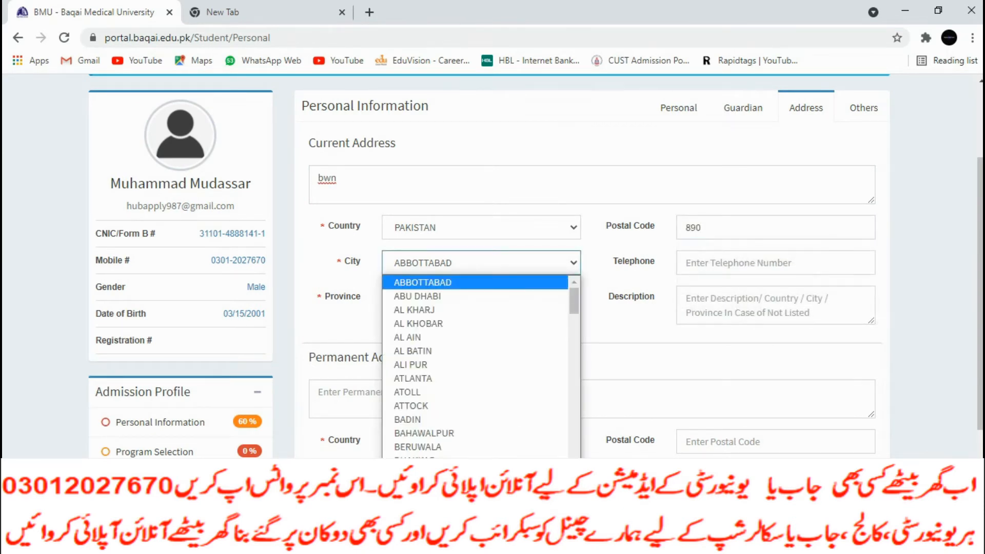
text(bah)
key(b)
key(b)
key(b)
key(b)
key(b)
key(b)
key(b)
key(b)
key(b)
key(b)
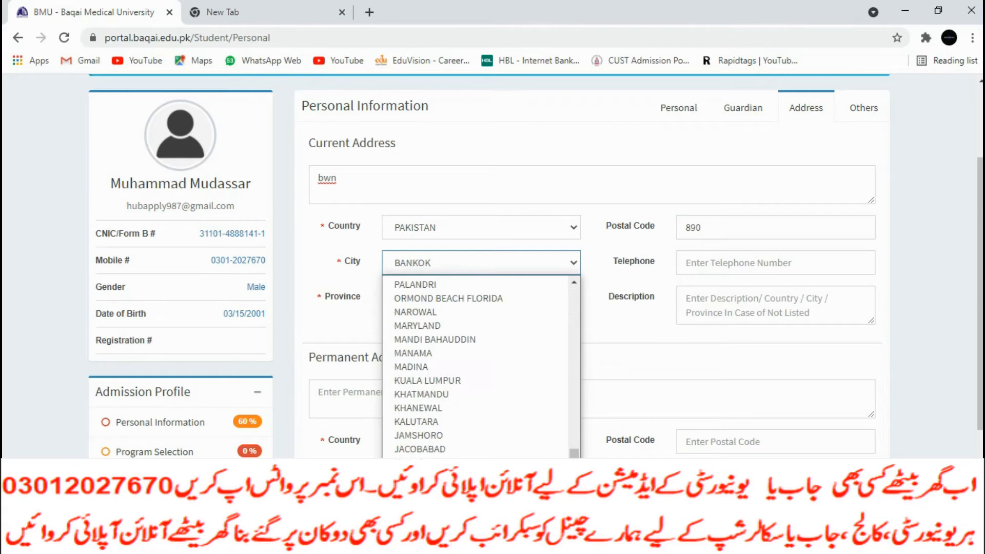
key(b)
key(b)
key(b)
key(b)
key(b)
key(b)
key(b)
key(b)
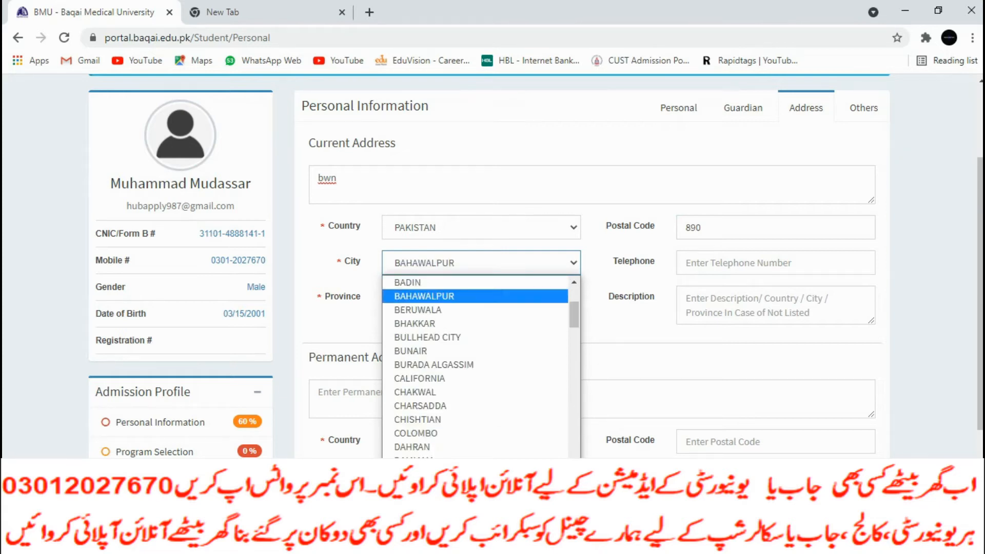
key(b)
key(b)
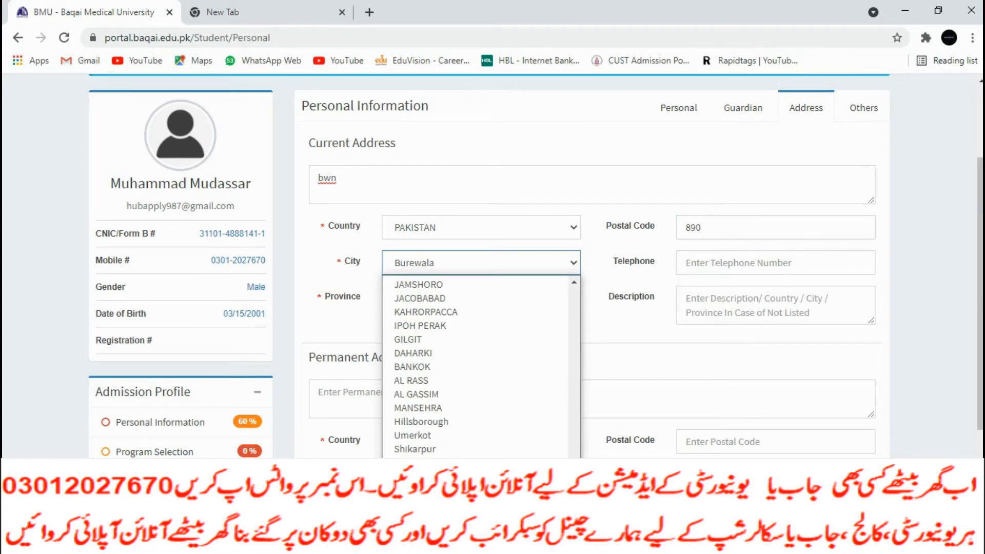
key(Return)
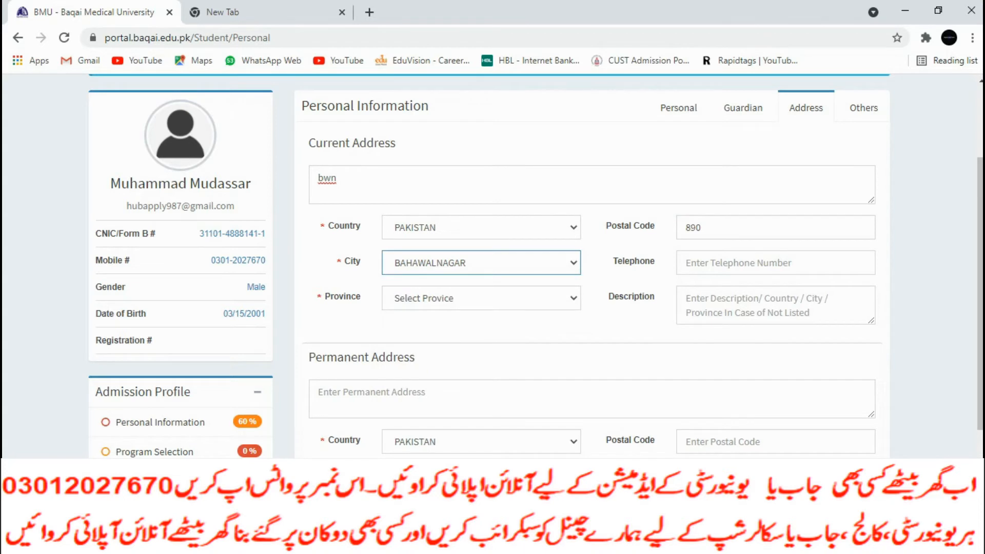
click(481, 298)
key(p)
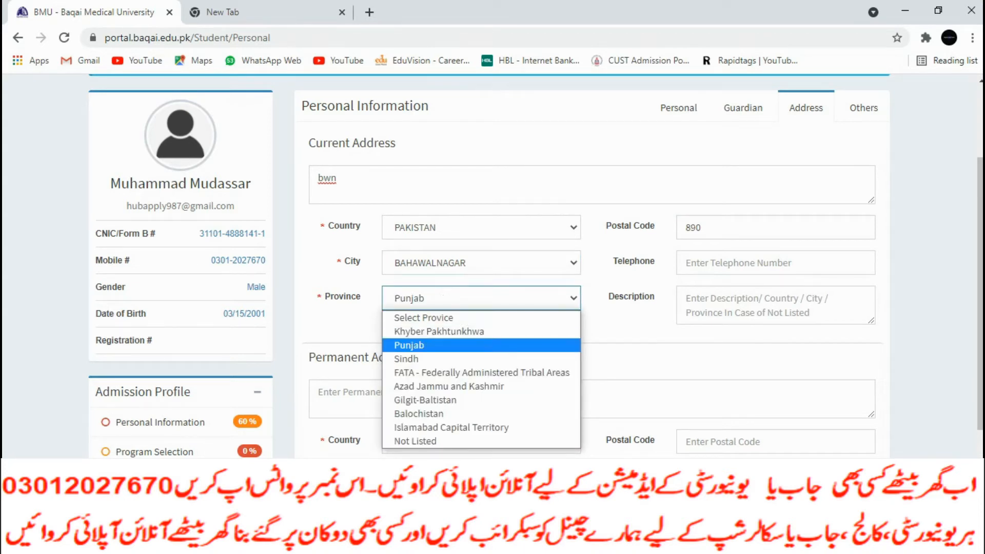
key(Return)
Enter the permanent address text 'bwn' with city BAHAWALNAGAR
click(481, 399)
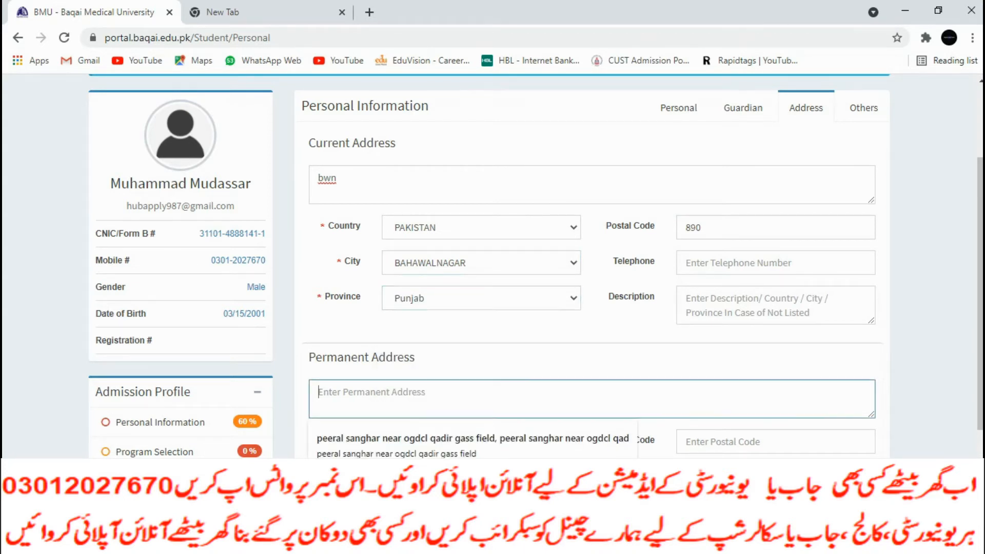
text(bwn)
scroll(492, 257, down, 3)
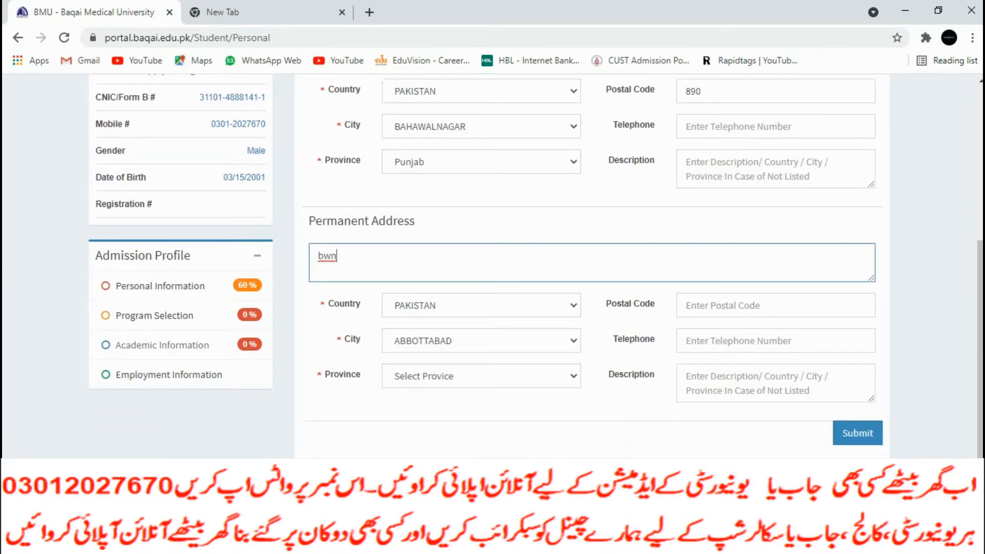
click(481, 341)
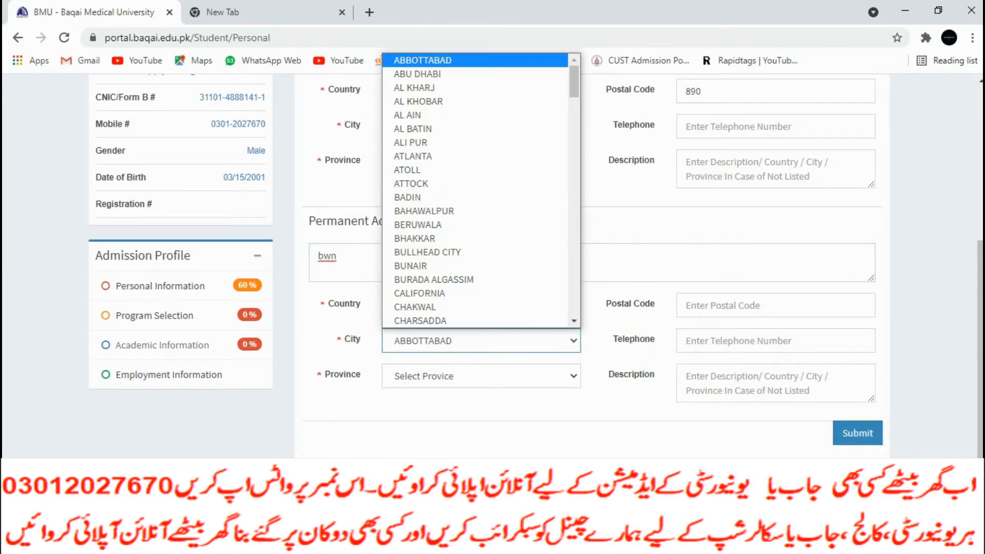
key(b)
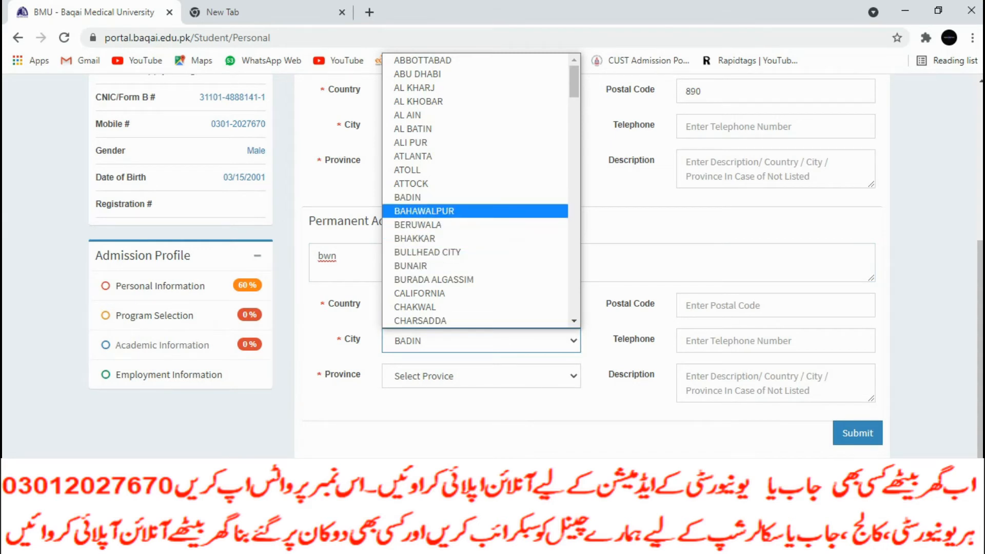
scroll(475, 265, down, 1)
key(b)
key(b)
key(b)
key(b)
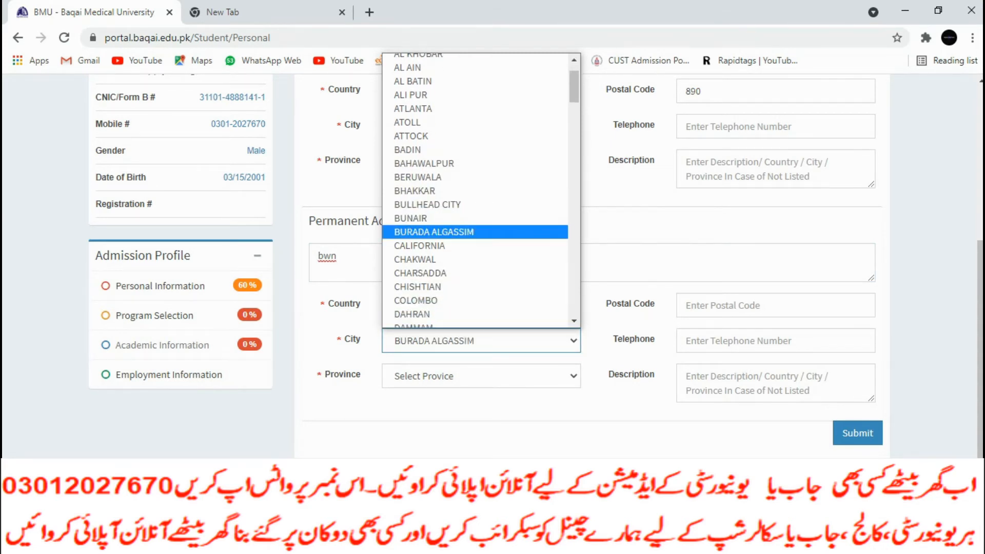
key(Down)
key(Down)
key(Down)
key(Down)
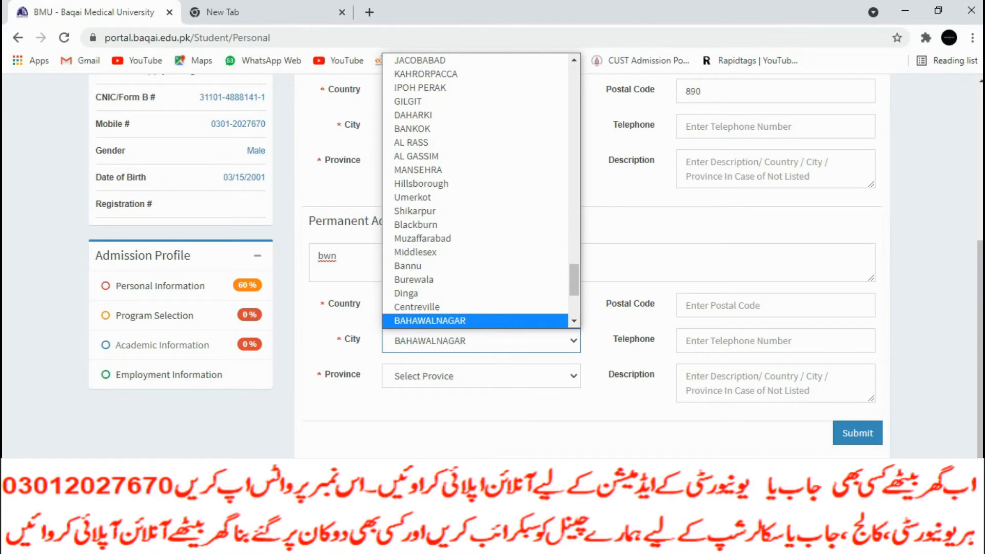
key(Return)
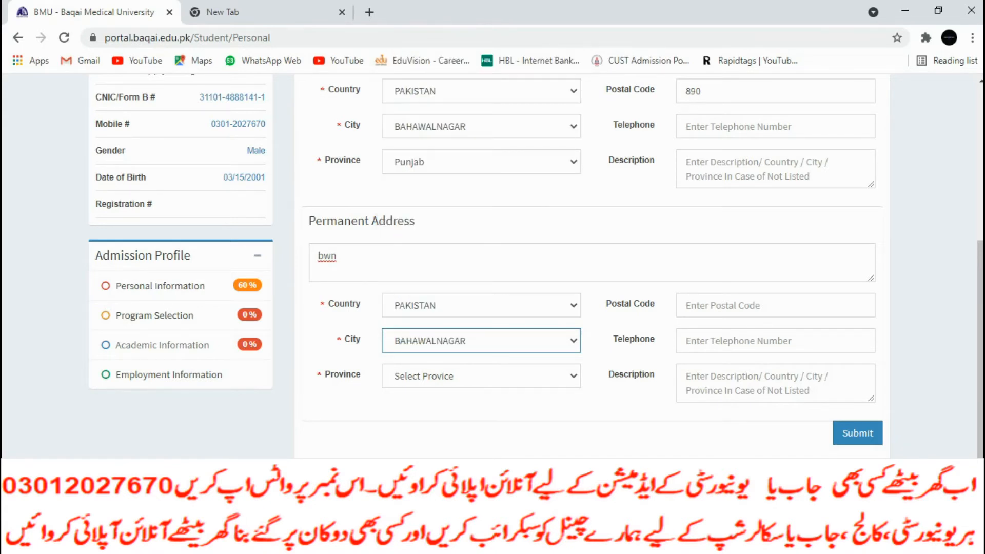
Set the permanent address province to Punjab and submit the address details
key(Tab)
key(alt+Down)
key(p)
key(Return)
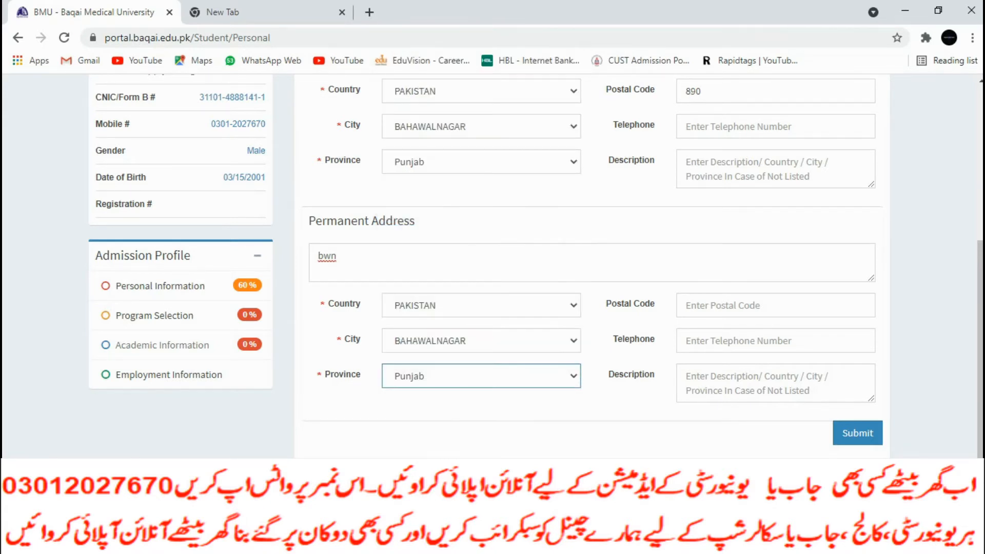
click(769, 382)
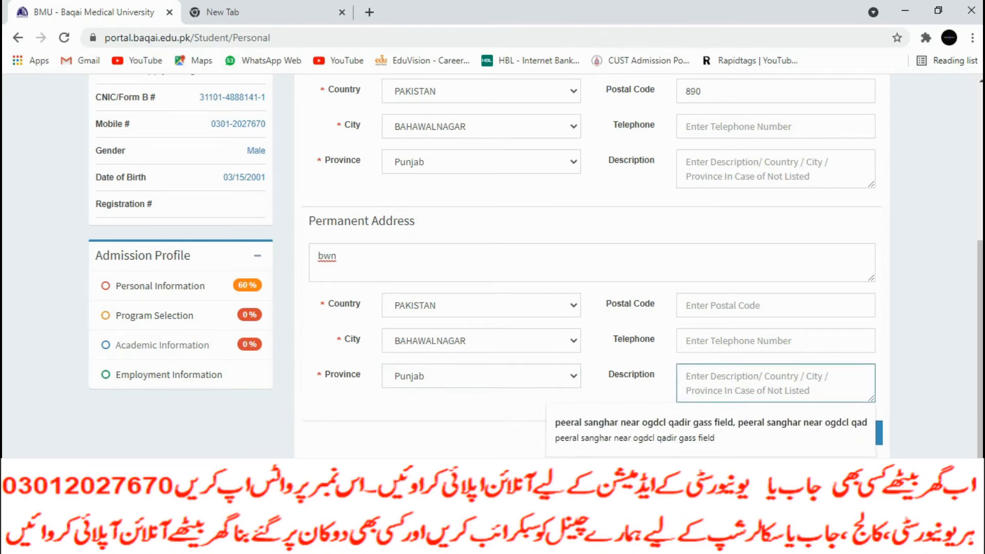
click(908, 410)
click(857, 433)
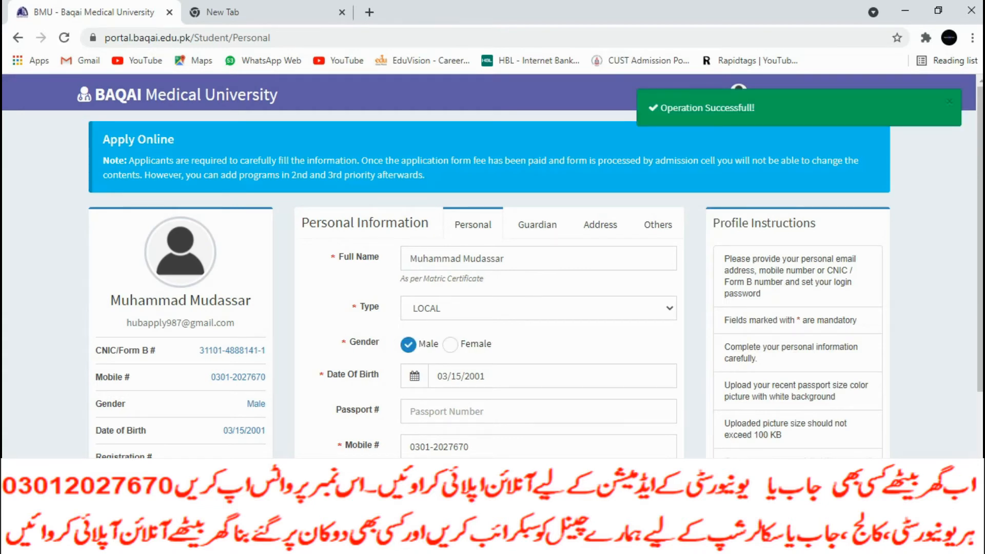
Submit the Others section with its descriptions still blank, then bring up Program Selection
scroll(493, 266, down, 1)
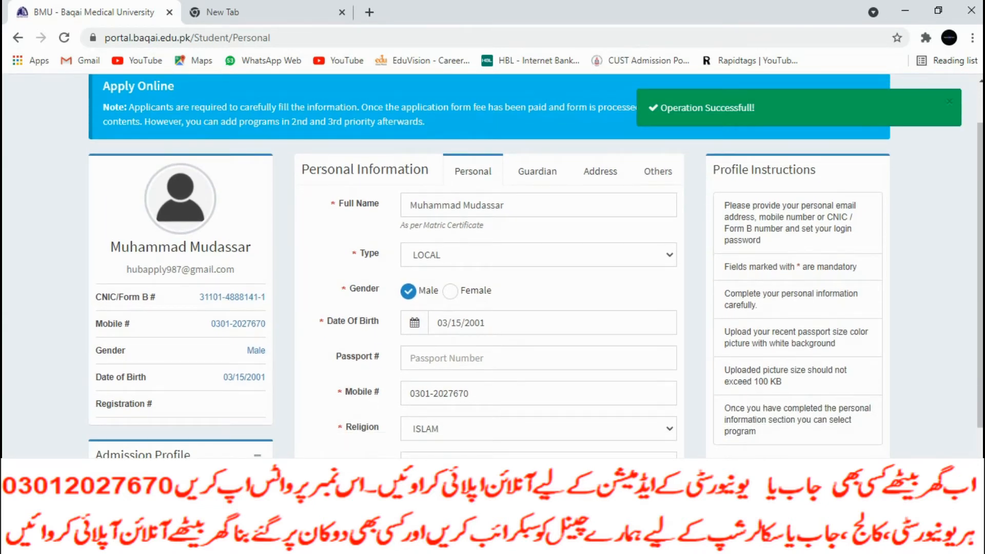
click(659, 171)
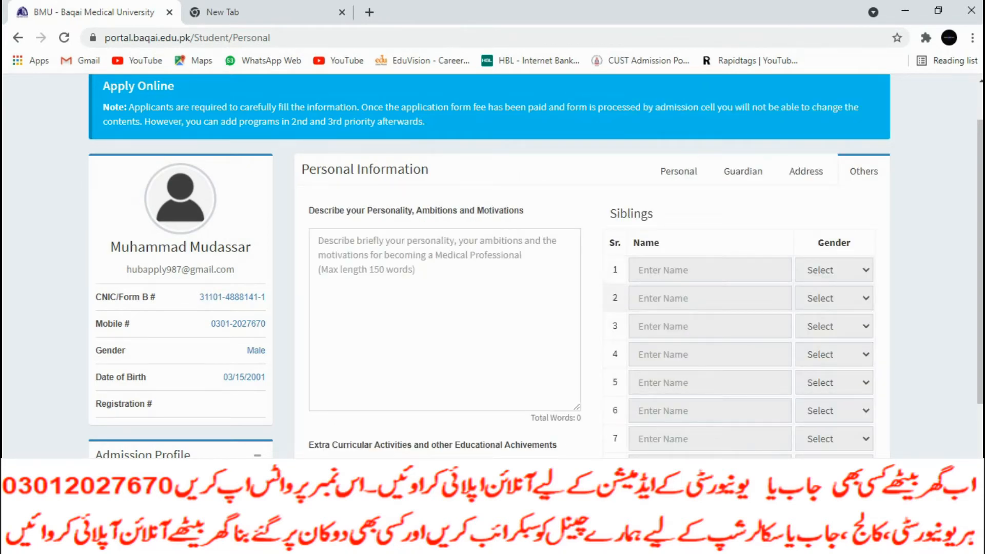
scroll(493, 266, down, 3)
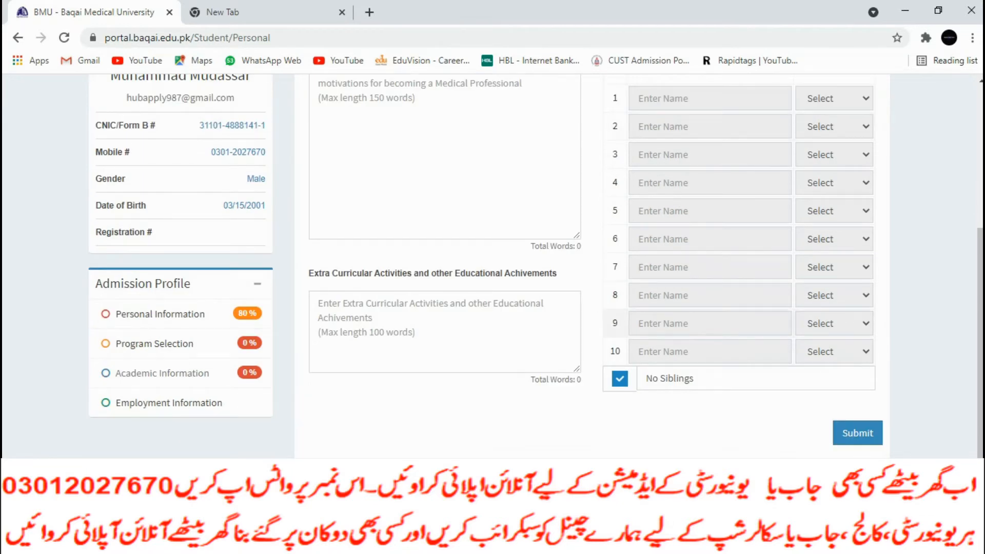
scroll(492, 266, up, 4)
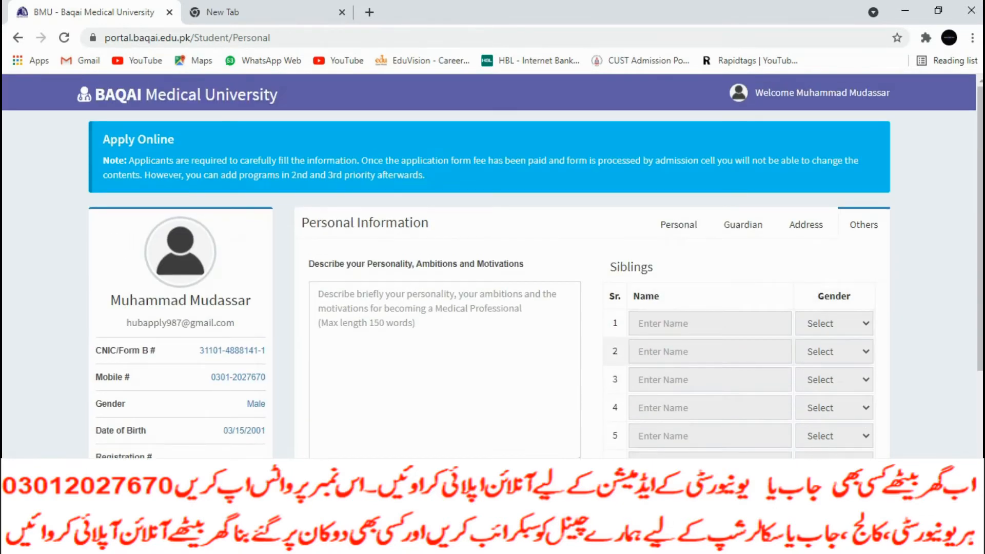
click(444, 328)
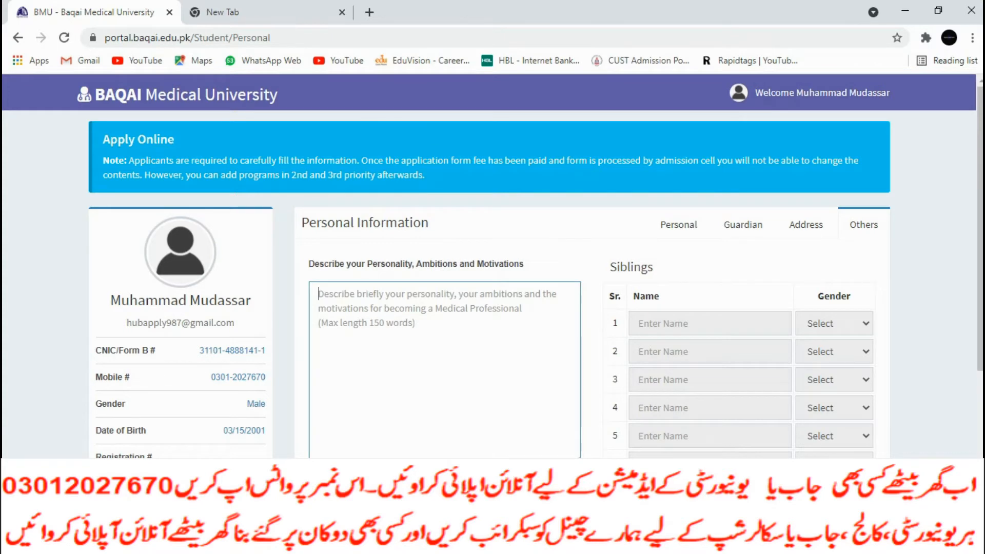
scroll(493, 266, down, 4)
click(857, 433)
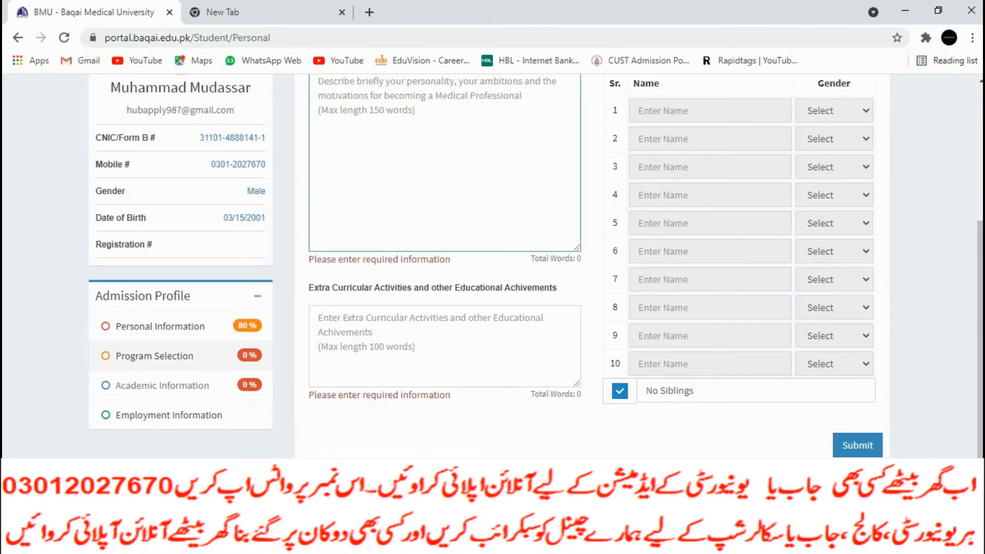
click(154, 356)
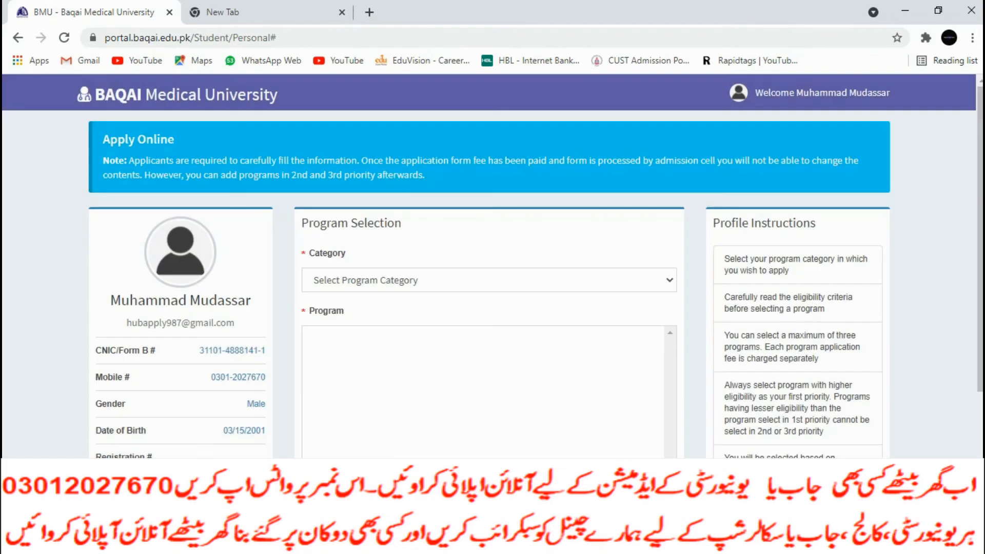
Choose the UNDERGRADUATE category with BS Nursing as the first-priority program
click(489, 280)
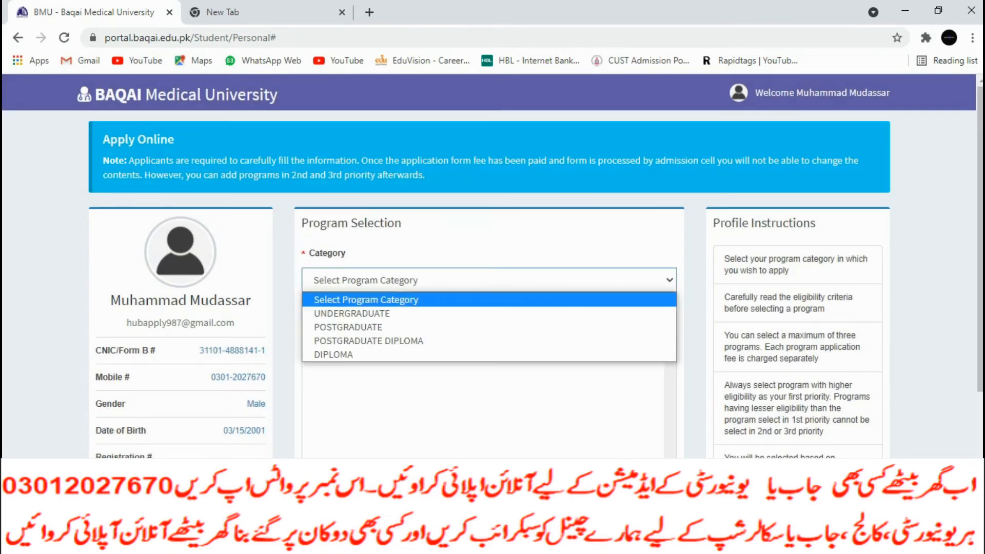
click(352, 314)
scroll(492, 266, down, 3)
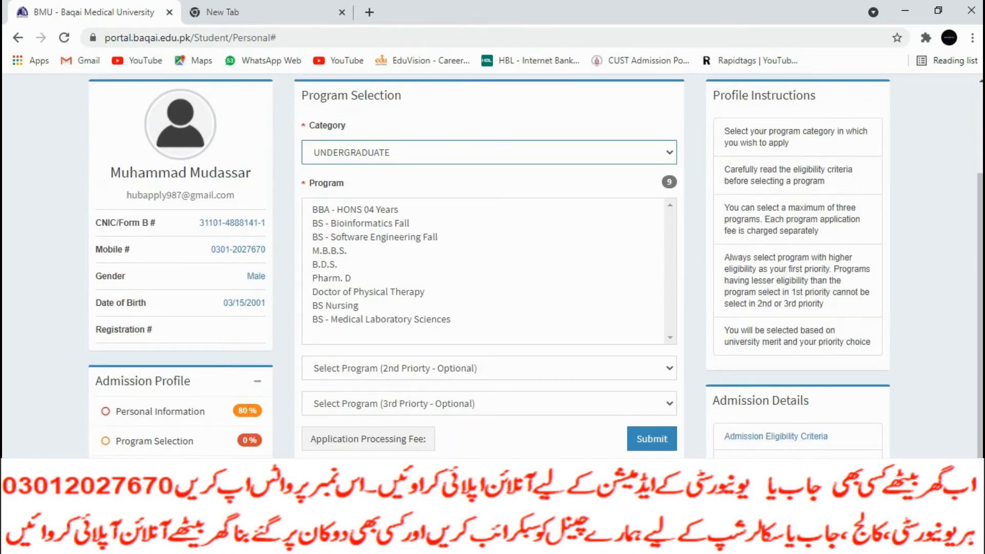
scroll(489, 266, down, 1)
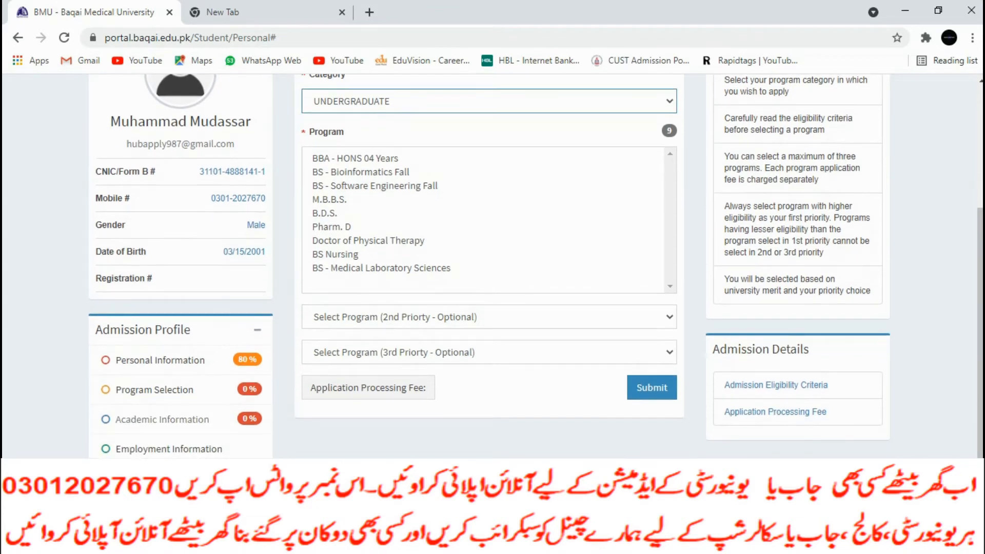
click(354, 254)
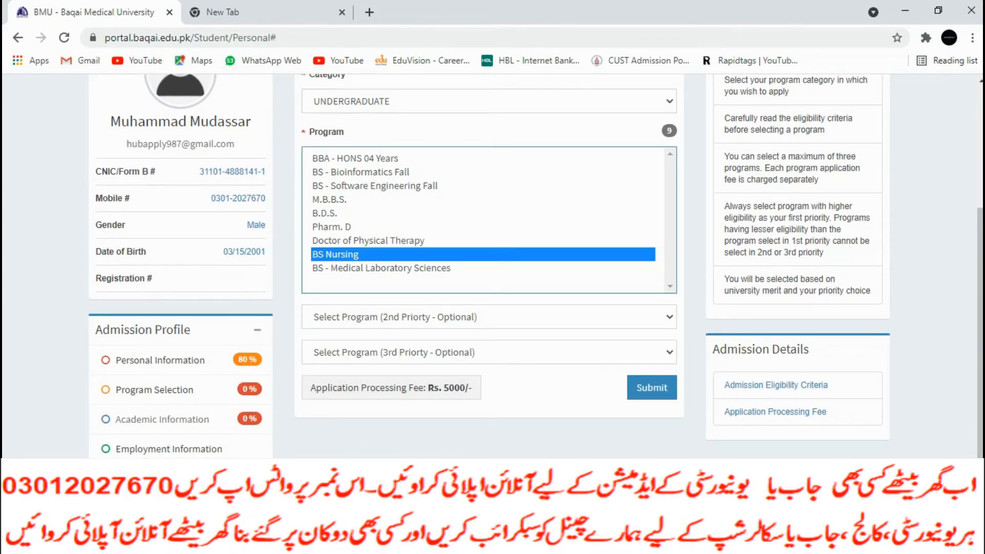
Make Pharm. D second and Doctor of Physical Therapy third priority, then save the choices
click(489, 317)
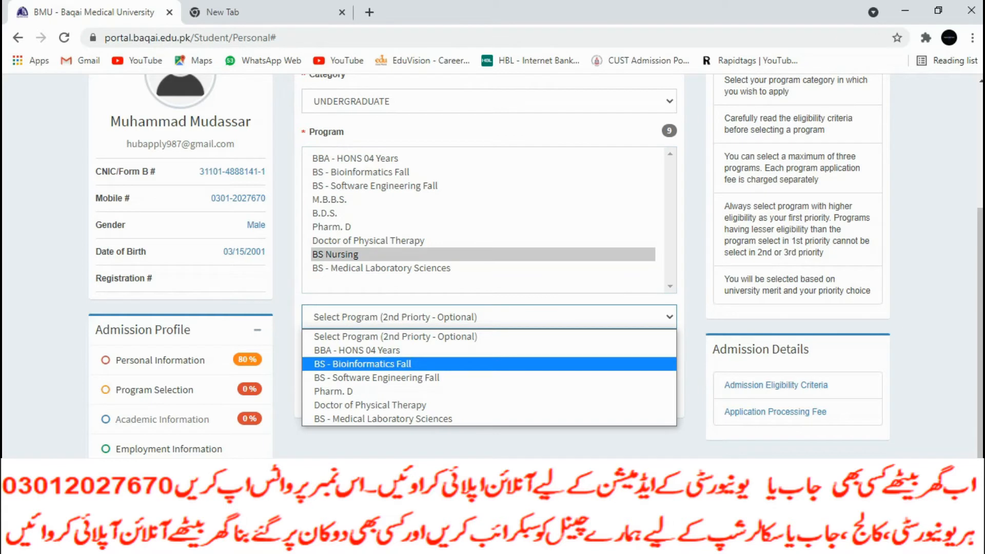
click(359, 391)
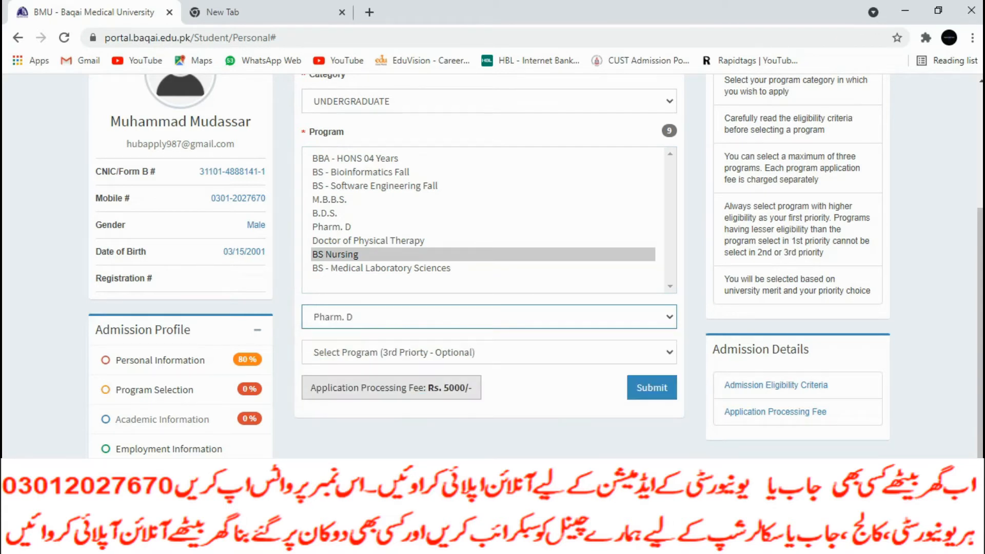
click(489, 353)
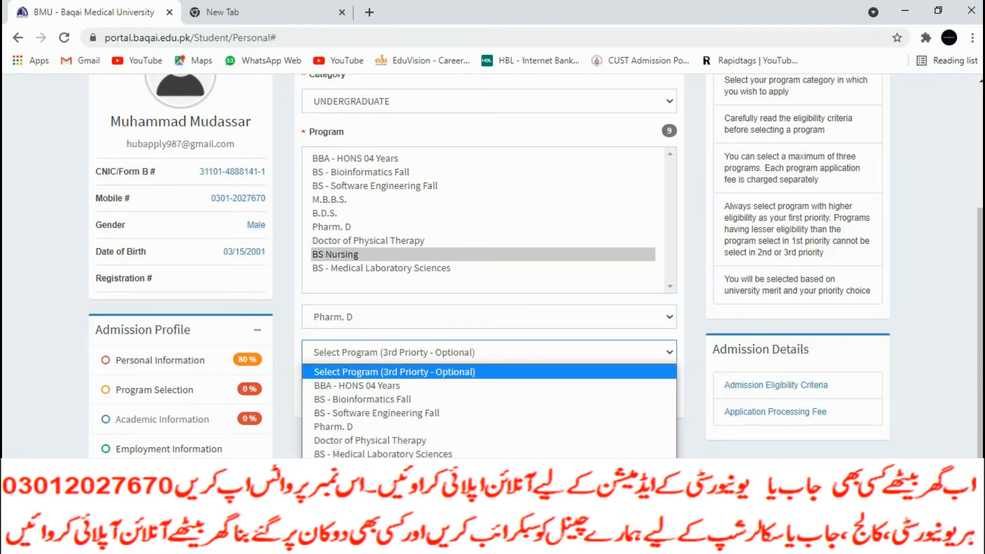
click(370, 440)
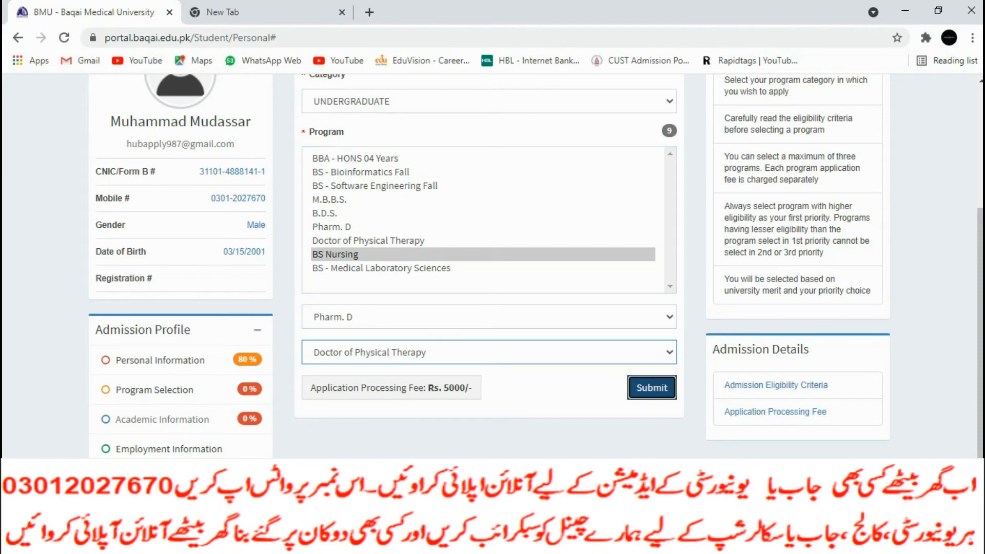
click(652, 387)
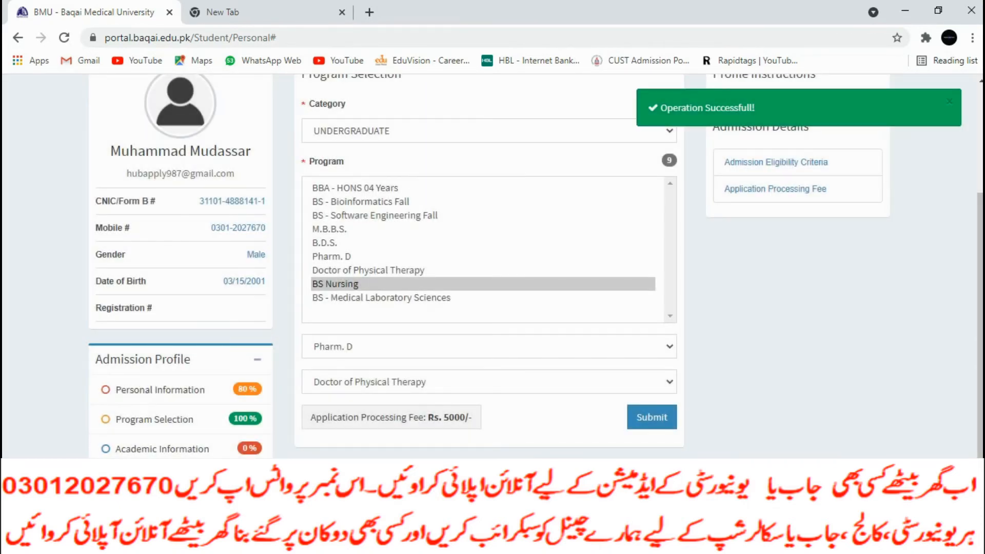
click(160, 389)
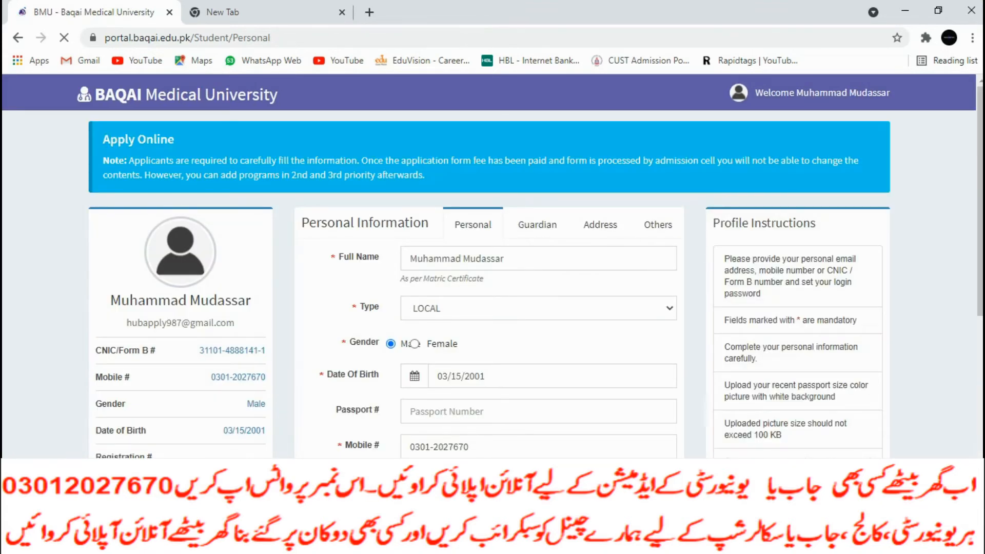
Enter 'bwn' as the personality answer and filler text as the extra-curricular answer
scroll(493, 266, up, 3)
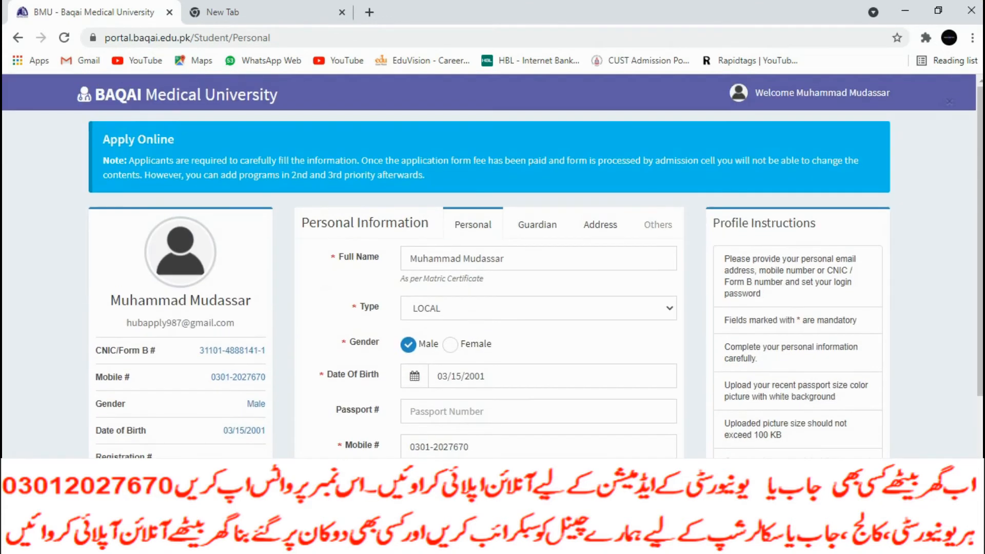
click(659, 225)
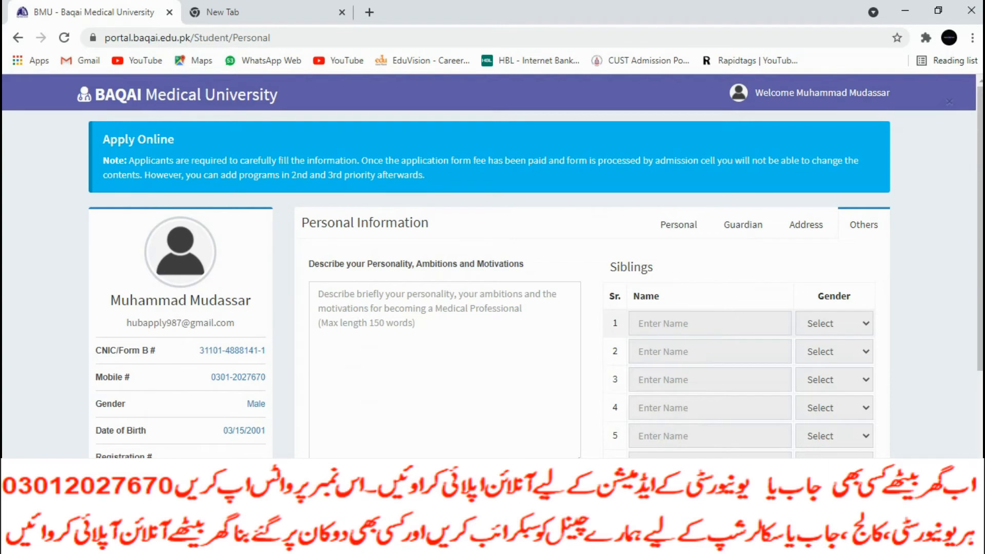
scroll(444, 249, down, 2)
click(444, 249)
text(bwn)
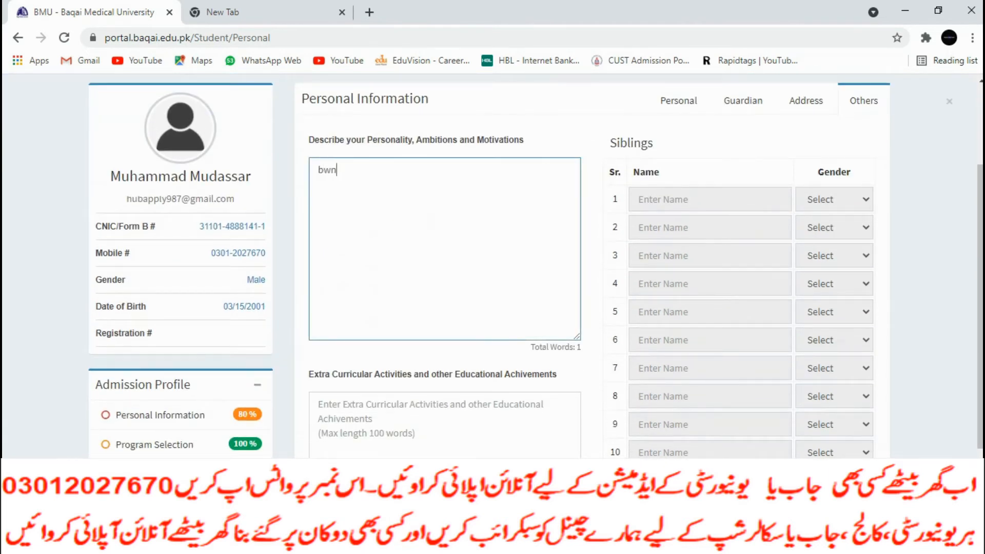
key(Tab)
text(bw)
scroll(535, 263, down, 2)
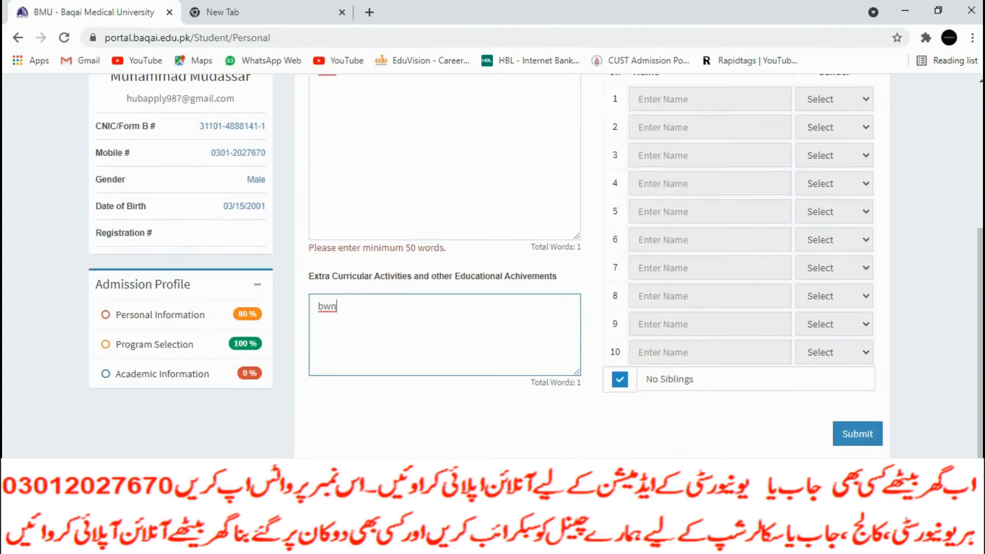
text(n)
key(ctrl+a)
text(jhhhhhhhhh)
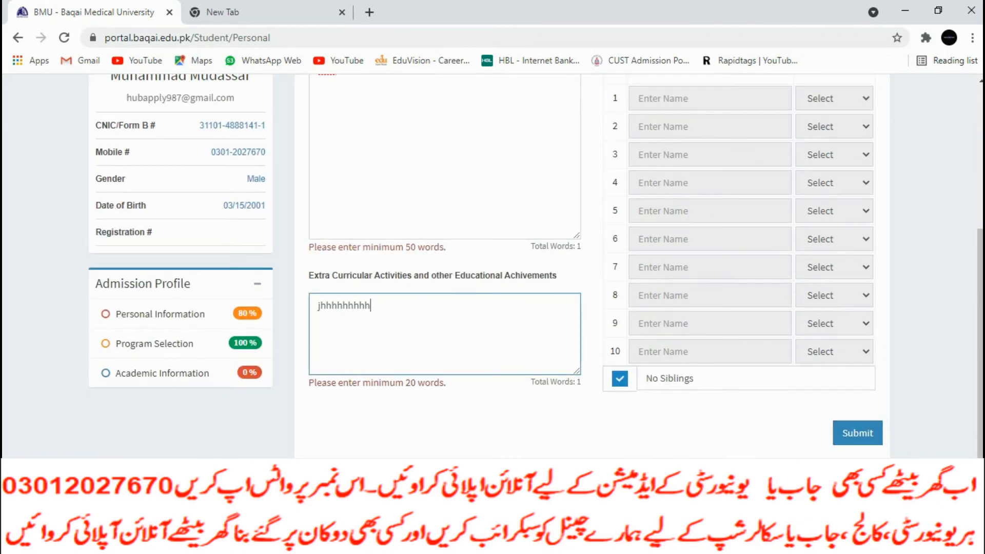
text(hhhhhhhhhhhhhhhhhhhhhhhhhhhhhhhhhhhhh)
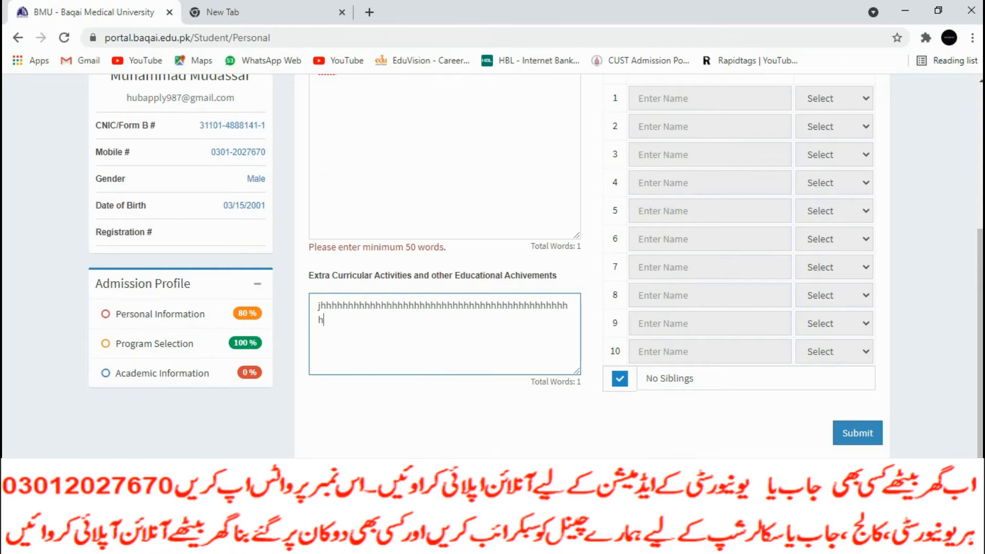
Lengthen the personality answer with more filler text and save the Others section
scroll(445, 267, up, 3)
click(339, 246)
text(gh)
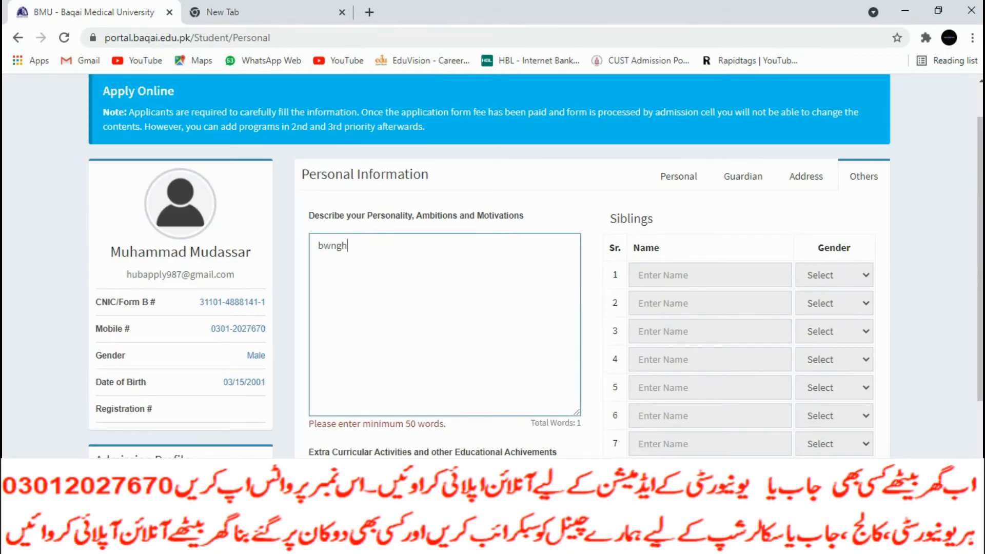
text(hhhhhhhhhhhhhhhhhhhhhhhhhhhhhhhhhh)
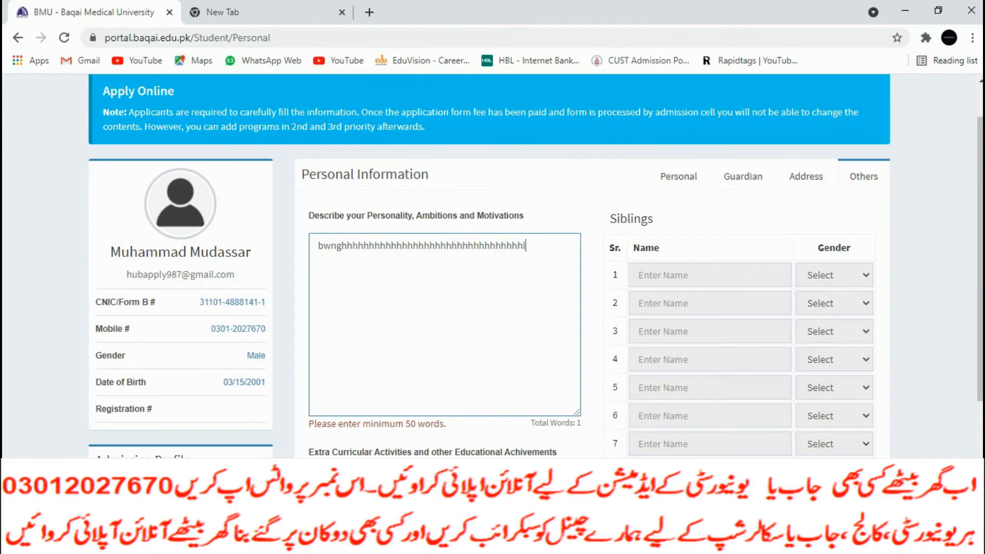
text(llllllllllllllllllllllllllllllllllllllllllllllllllllll)
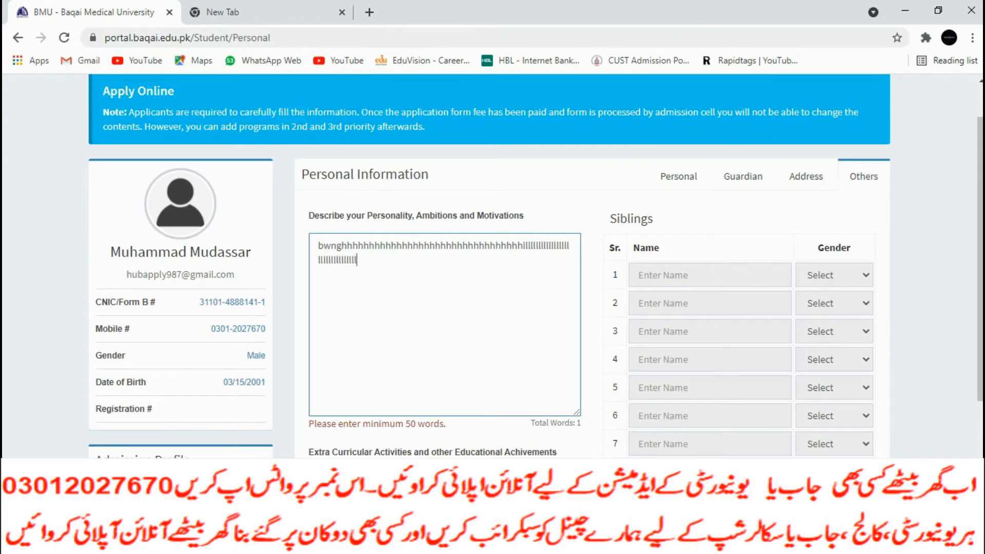
text(llllllllllllllllllllllllllllllllllllllllllllllllllllll)
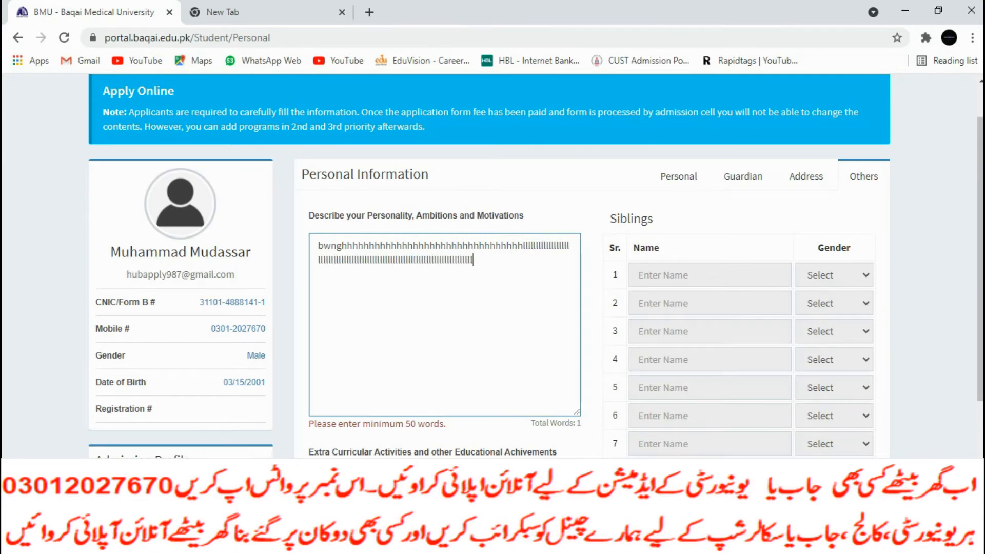
text(llllllllllll)
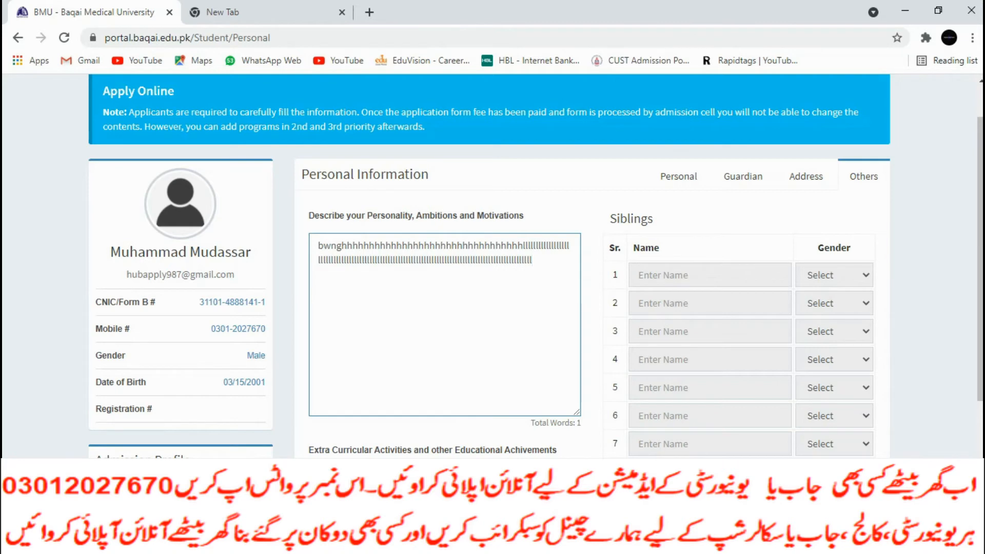
scroll(739, 359, down, 3)
click(857, 433)
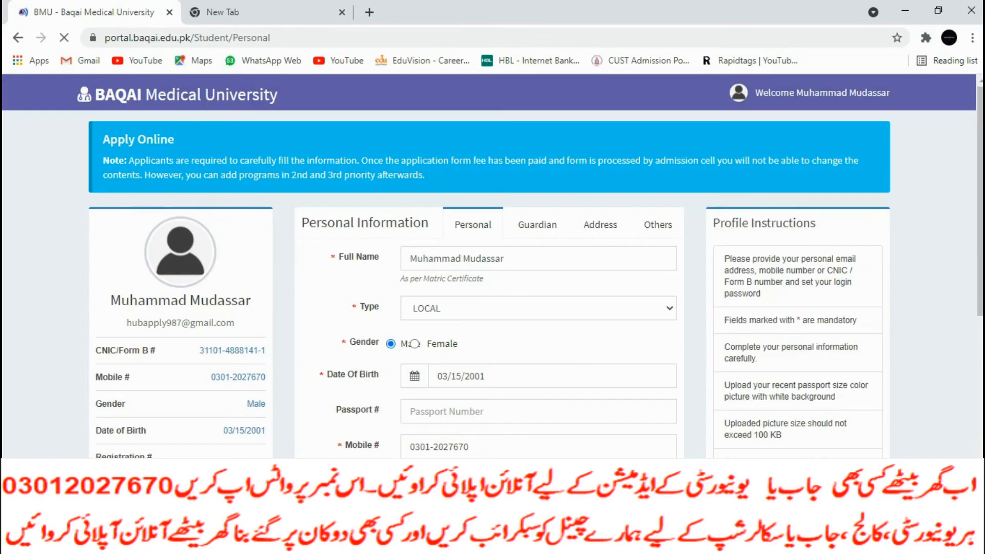
Review the Personal Information form and submit it
scroll(490, 266, down, 3)
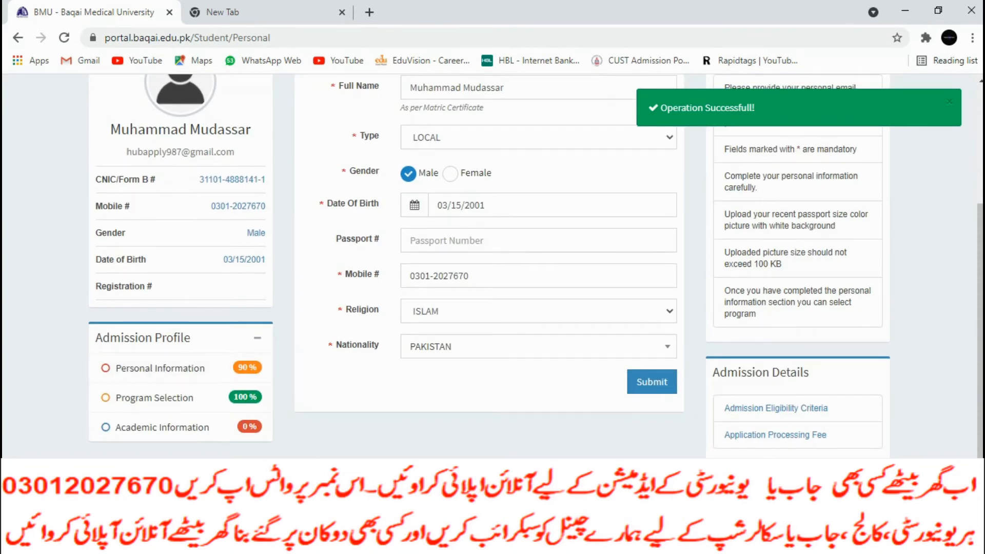
scroll(490, 267, up, 2)
scroll(489, 267, down, 1)
scroll(489, 267, down, 1)
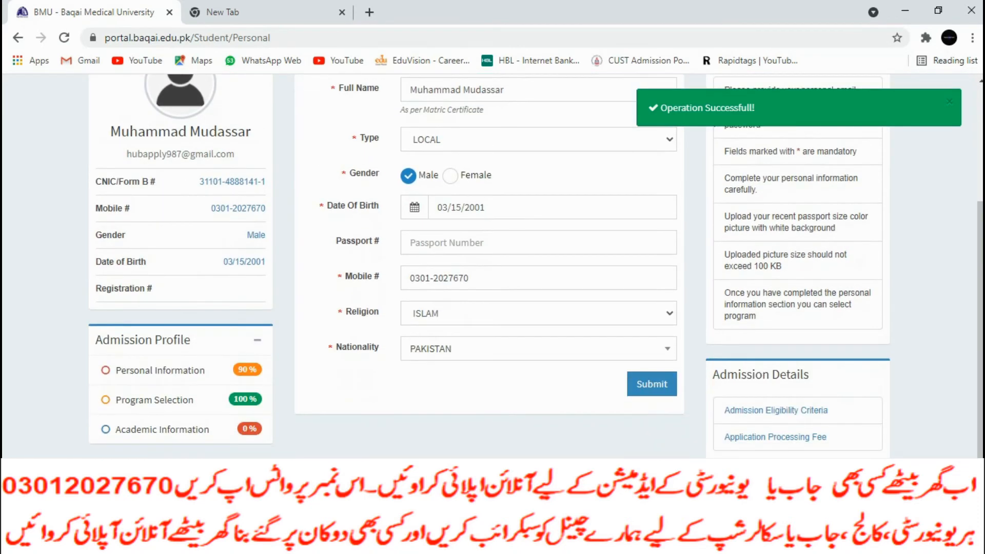
scroll(489, 267, up, 3)
scroll(489, 266, down, 2)
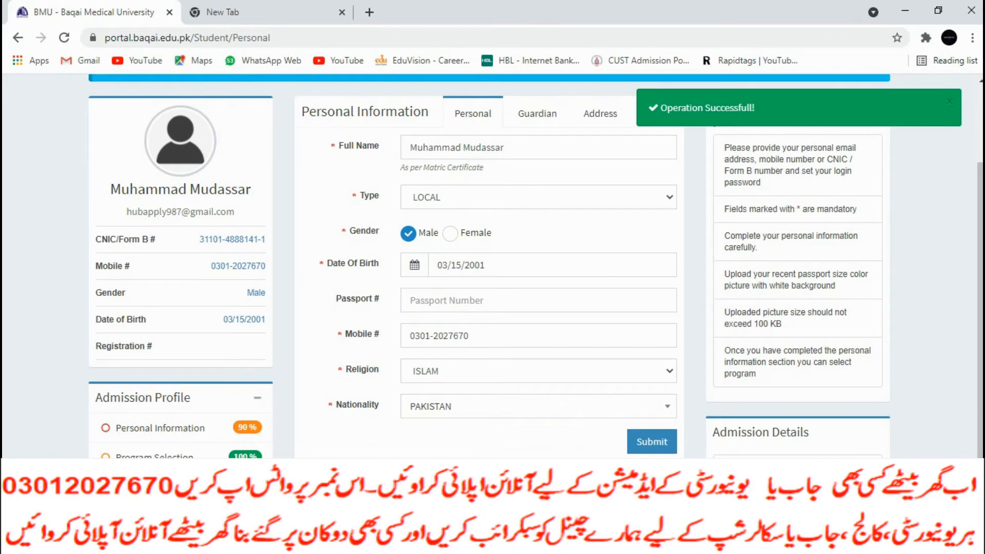
click(651, 442)
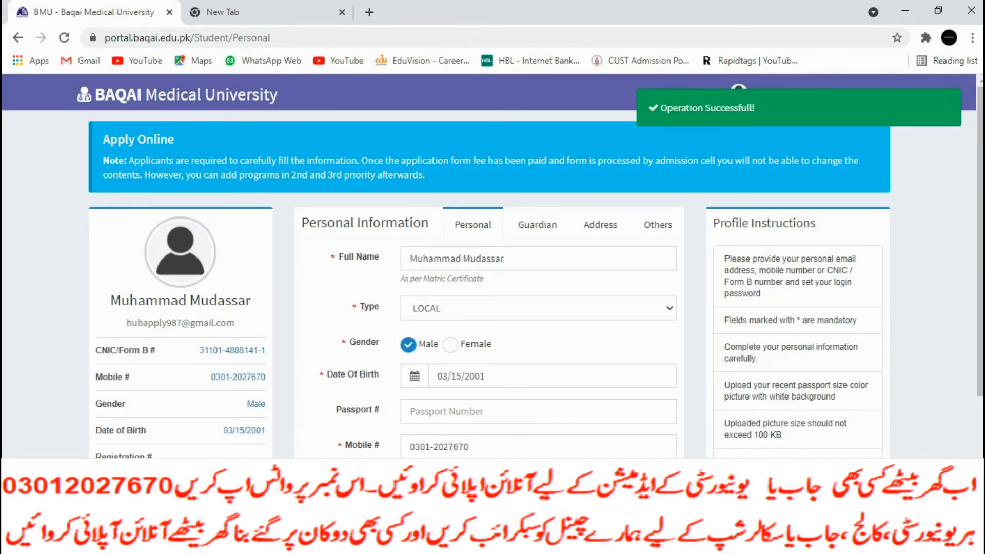
Check the Guardian, Address and Others tabs of personal information
scroll(489, 267, down, 3)
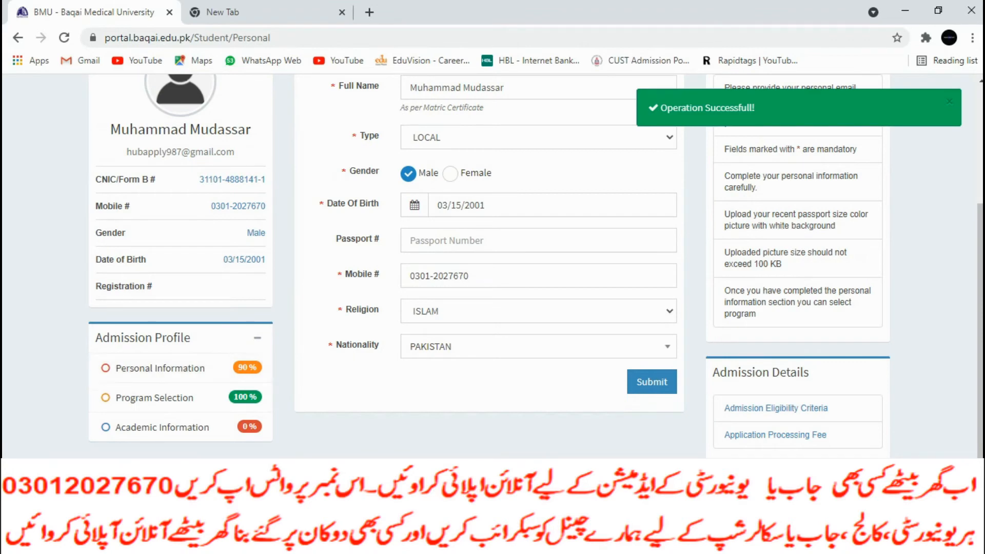
scroll(490, 267, up, 3)
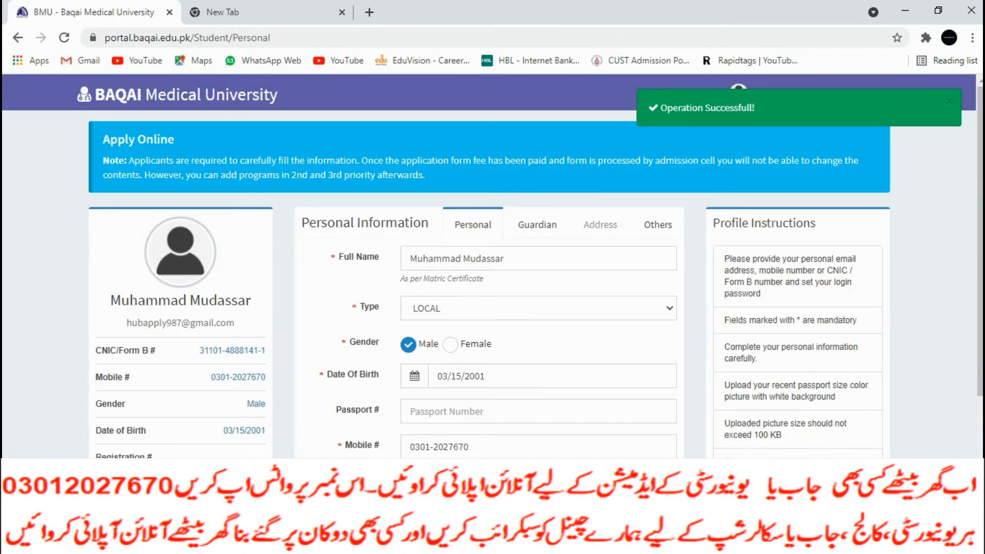
click(537, 225)
scroll(489, 267, down, 5)
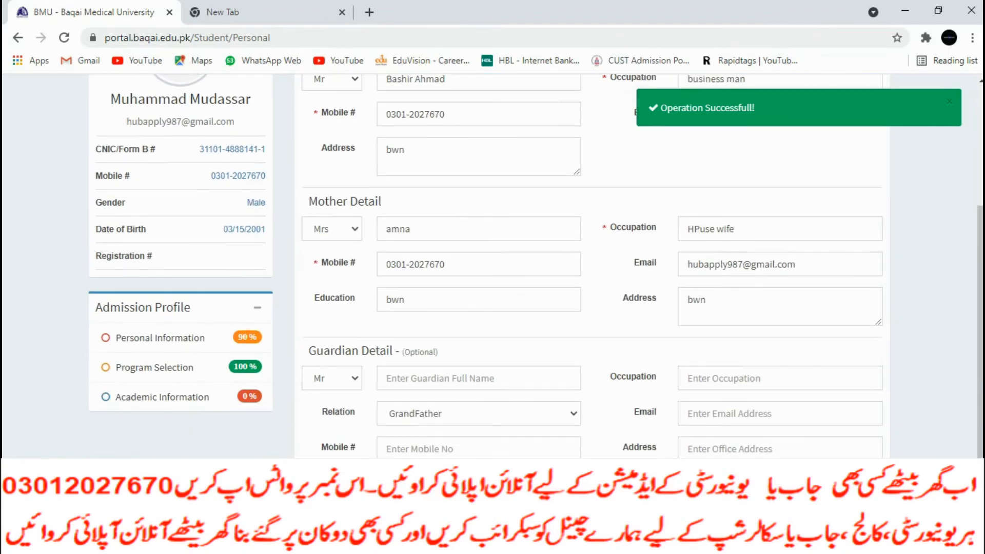
scroll(489, 266, up, 5)
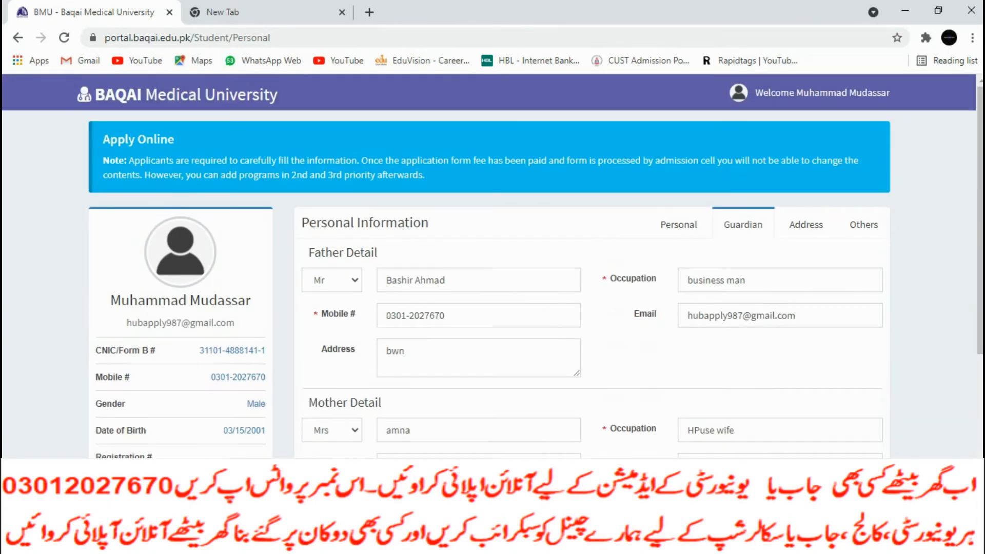
click(806, 224)
scroll(805, 224, down, 3)
scroll(806, 267, up, 4)
click(863, 224)
Resave the Others section, then move on to Academic Information
scroll(841, 434, down, 2)
scroll(841, 434, down, 1)
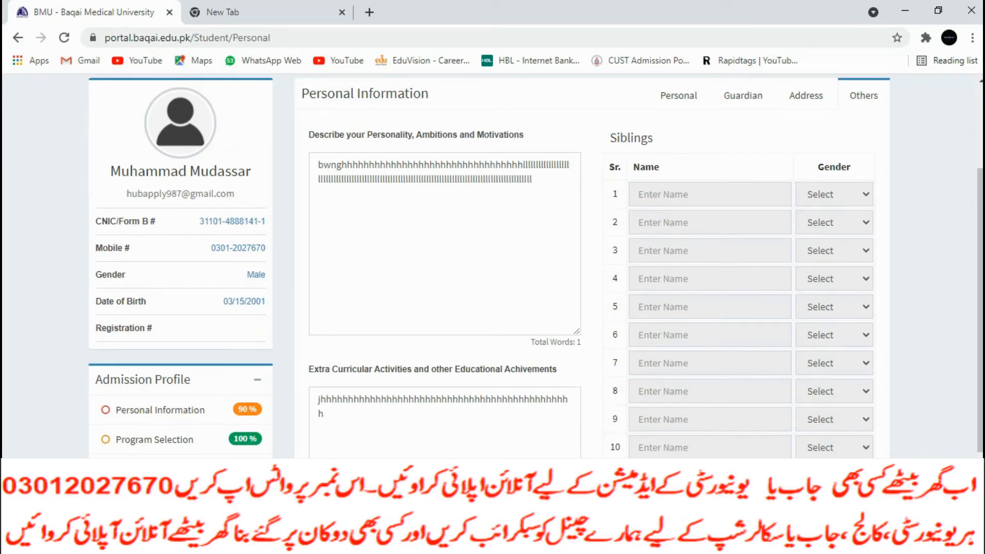
scroll(615, 434, down, 3)
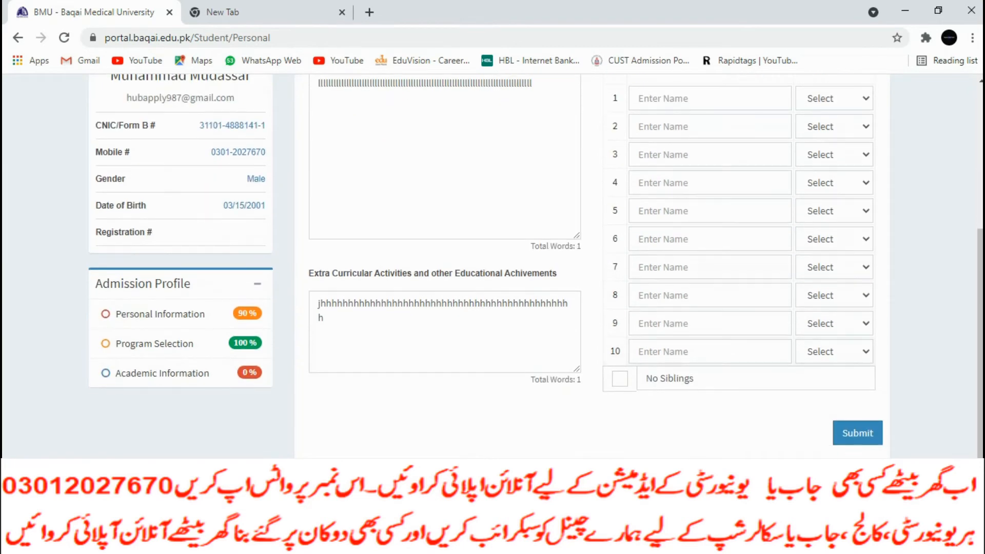
click(857, 433)
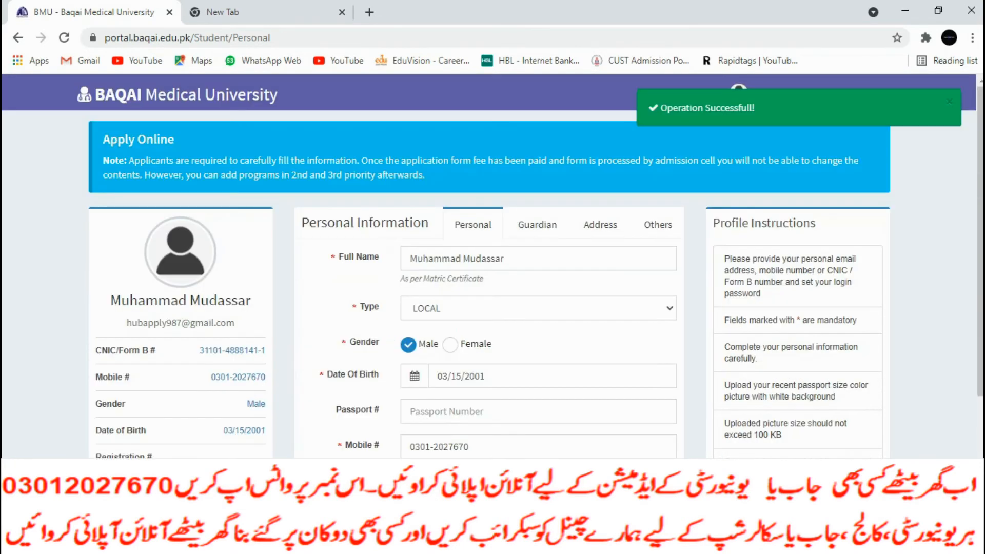
scroll(181, 368, down, 1)
click(159, 367)
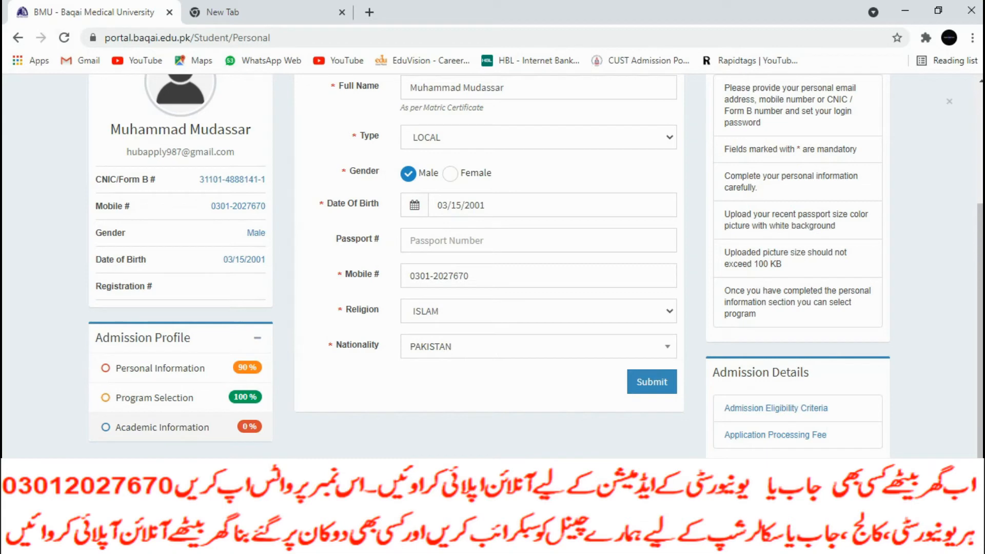
click(162, 427)
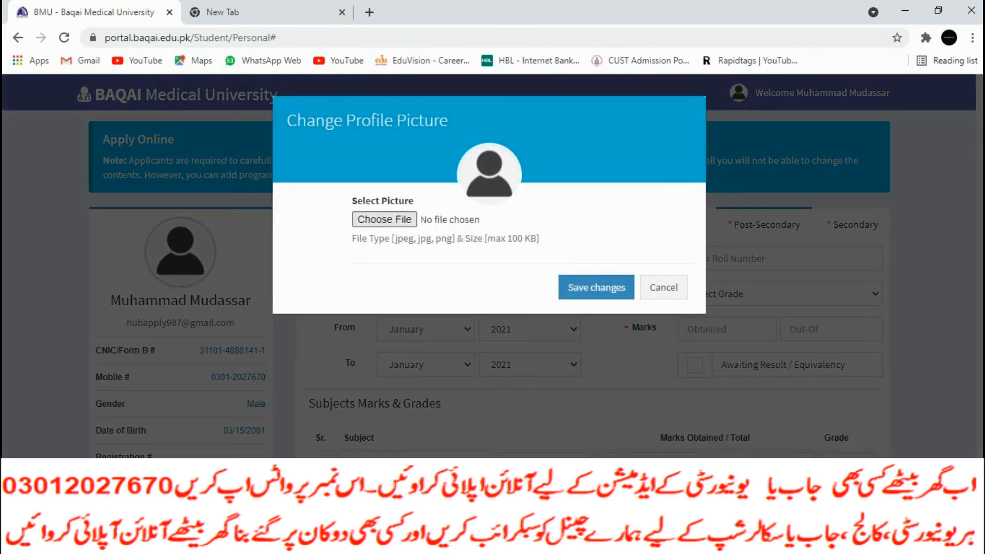
Upload AD.jpg as the profile picture and save the change
click(384, 219)
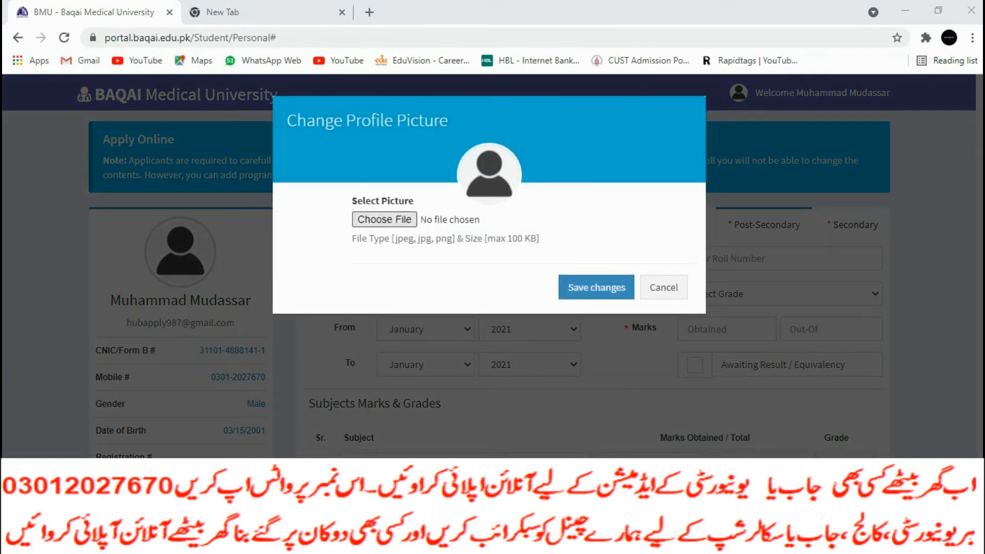
text(ads)
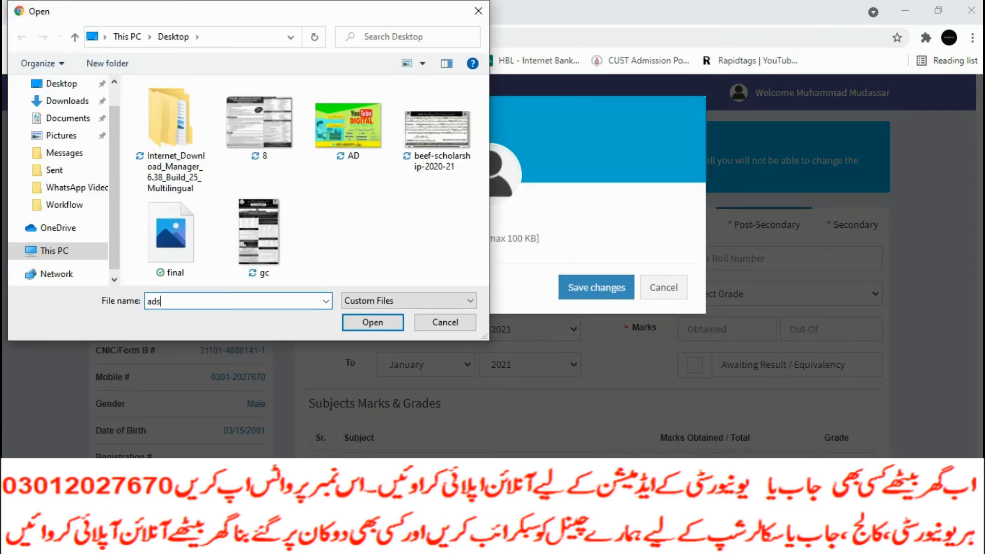
click(348, 129)
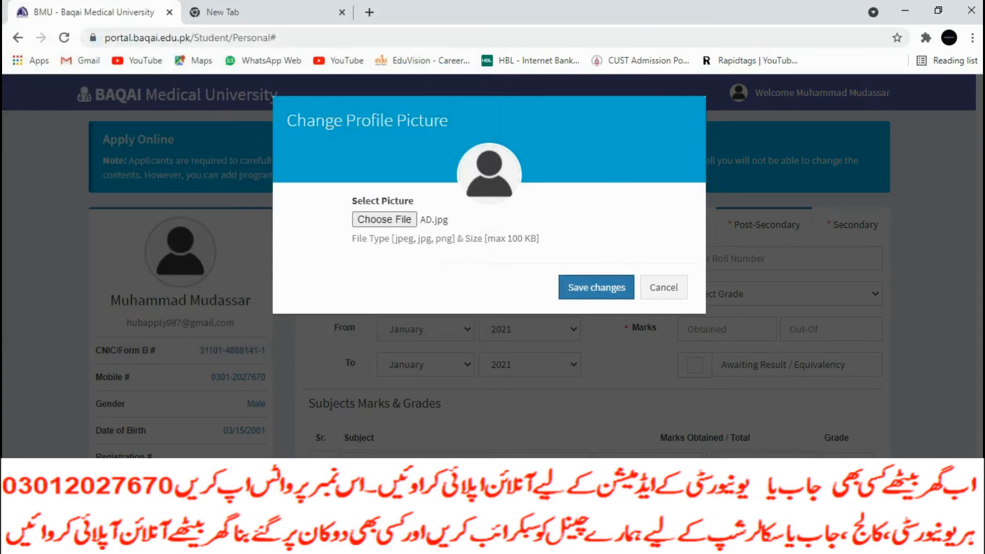
key(Return)
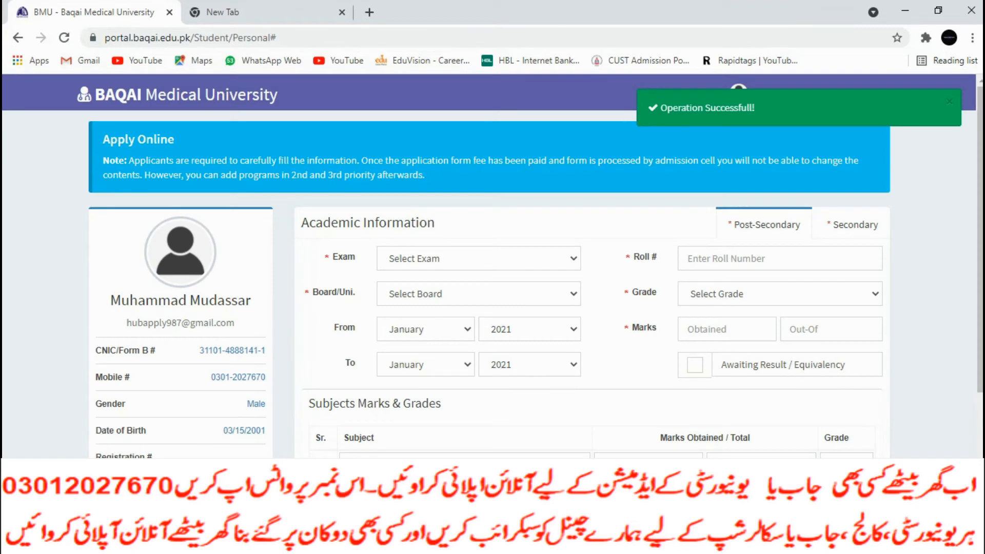
scroll(493, 267, down, 3)
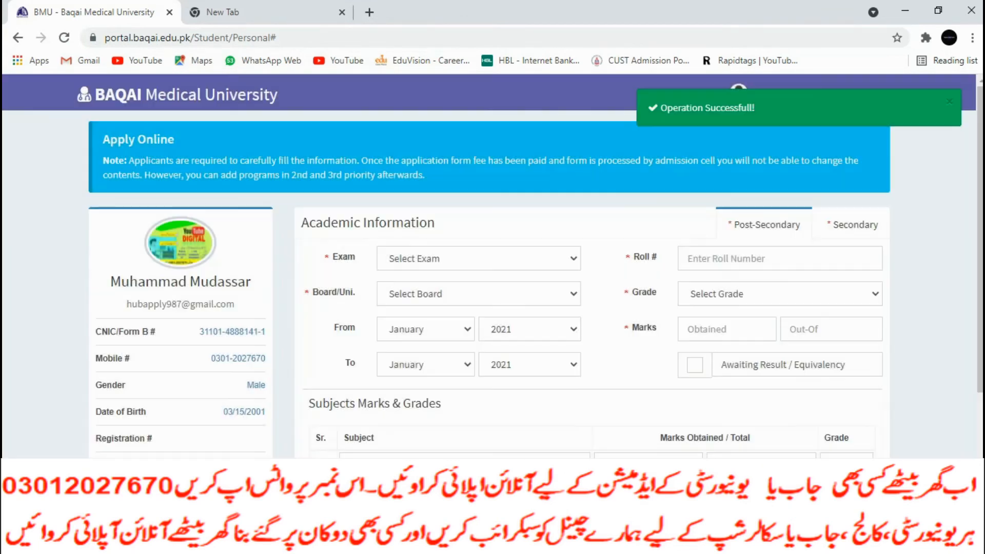
Set the exam to FSC - Pre Medical, enter the roll number, and choose board Kohat
click(478, 259)
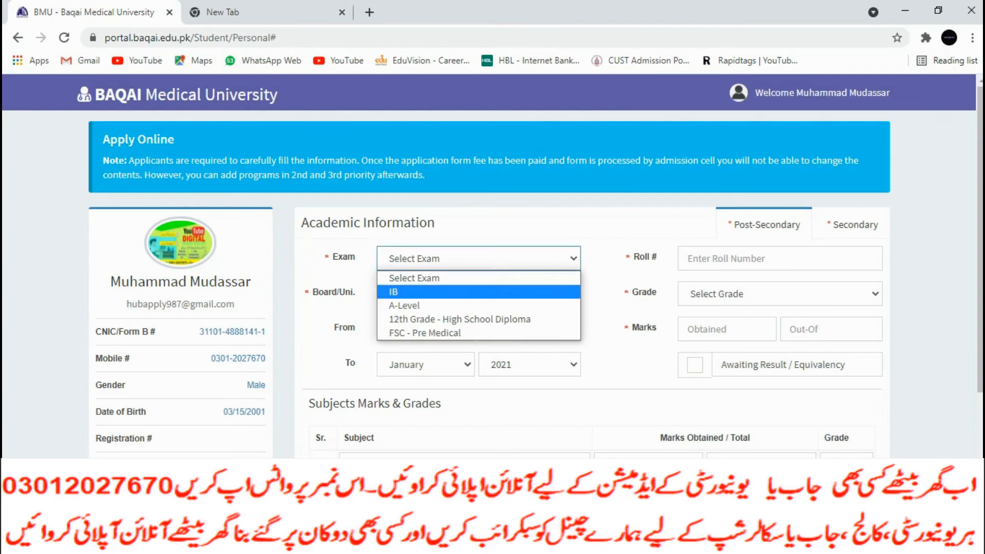
key(Down)
key(Down)
key(Return)
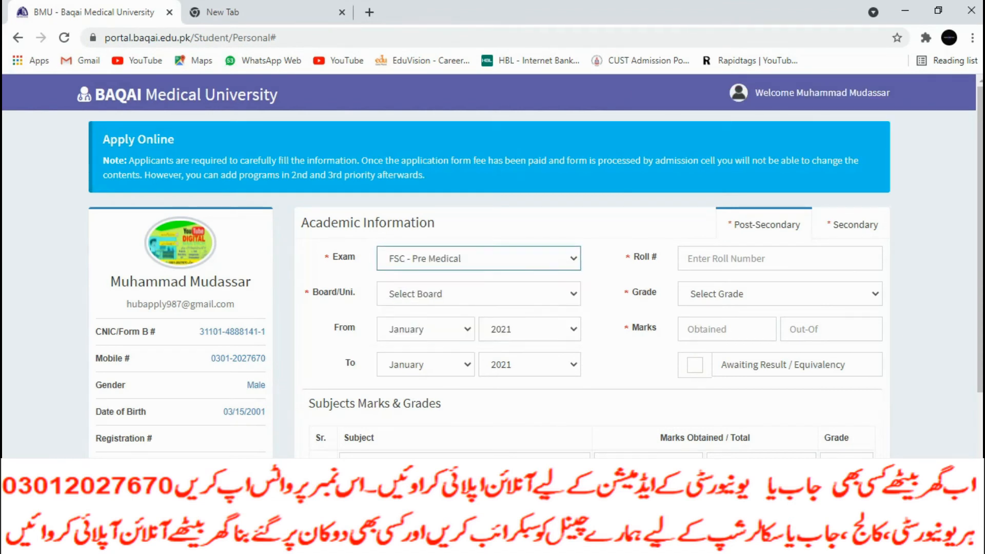
click(478, 259)
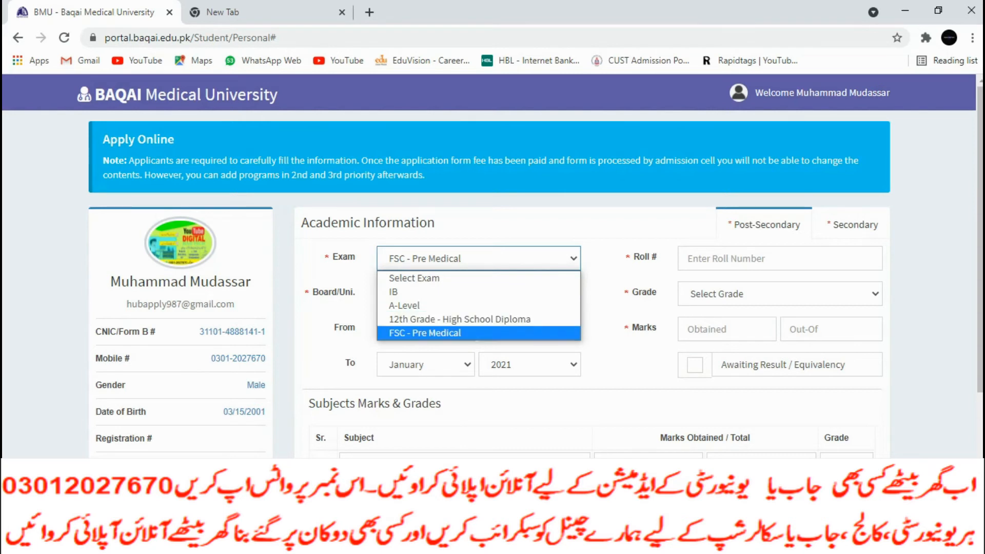
key(Return)
key(Tab)
text(777888)
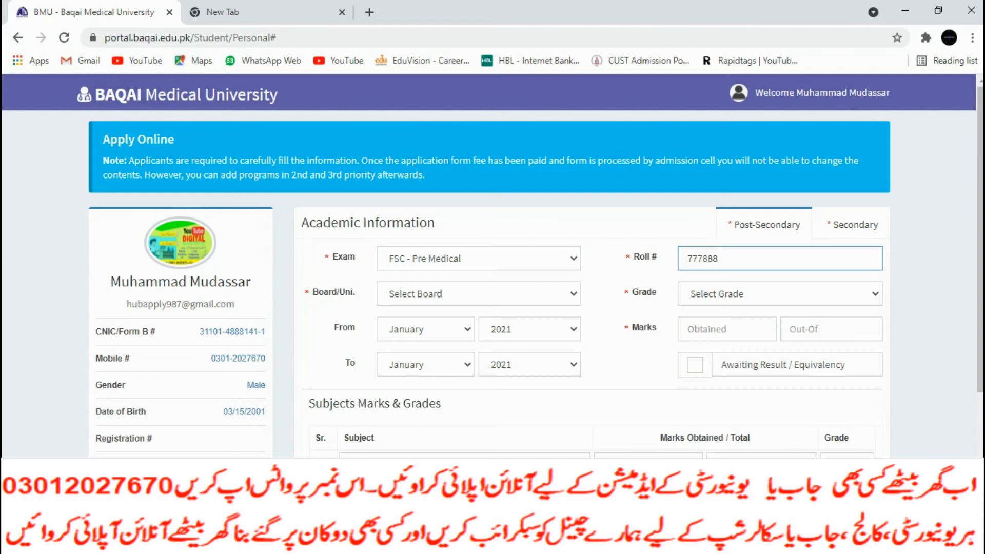
click(478, 294)
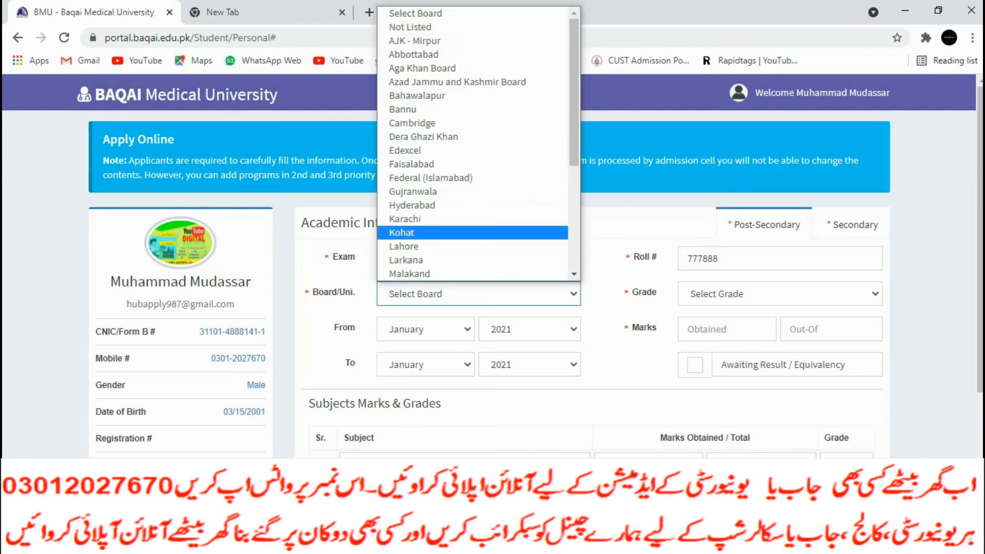
click(431, 232)
Set the start date to March 2020, grade A1, and mark the result as awaited
click(426, 330)
click(418, 376)
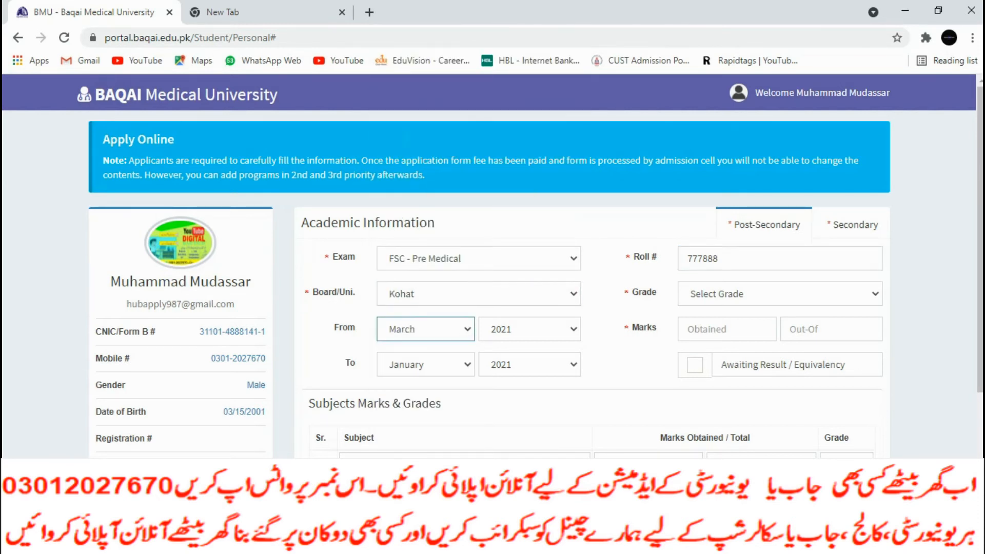
click(528, 329)
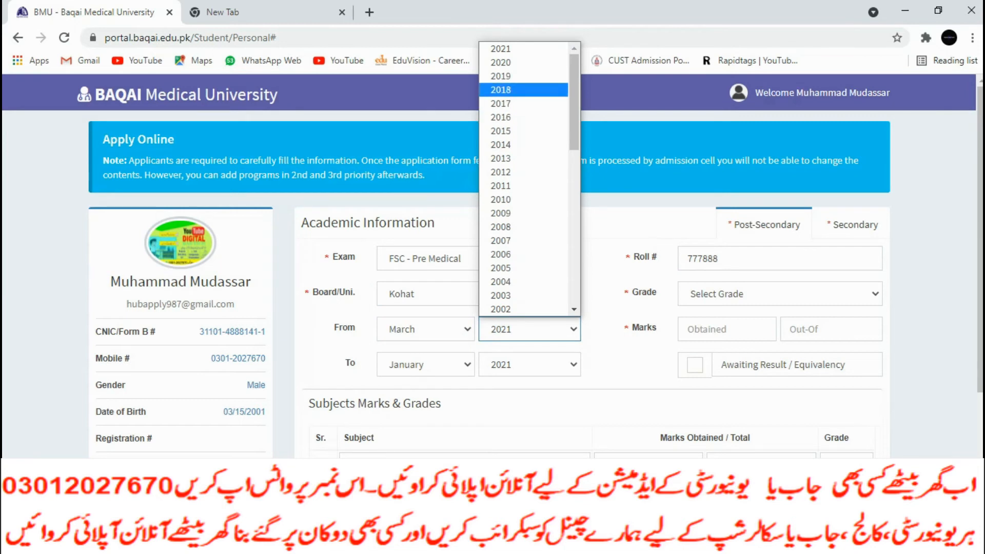
click(500, 62)
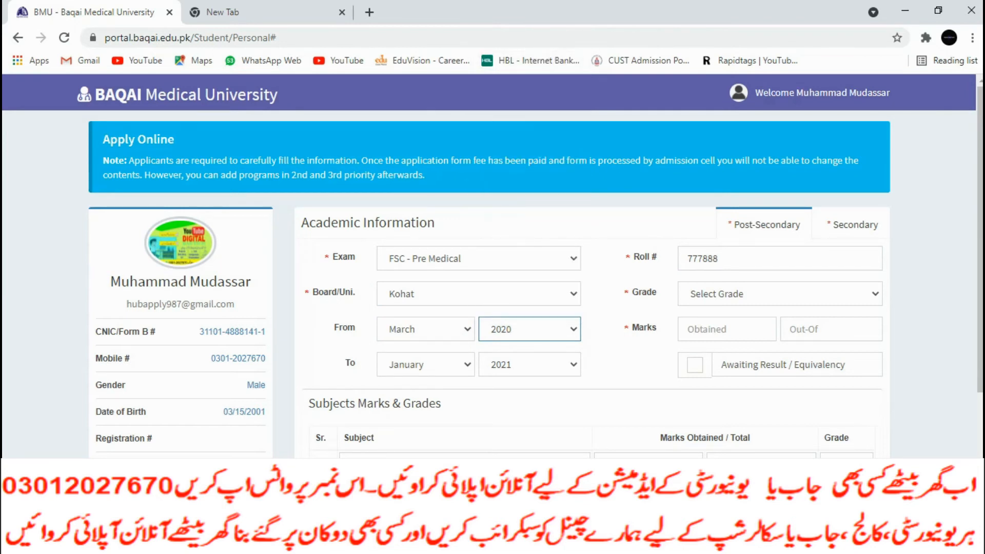
click(780, 294)
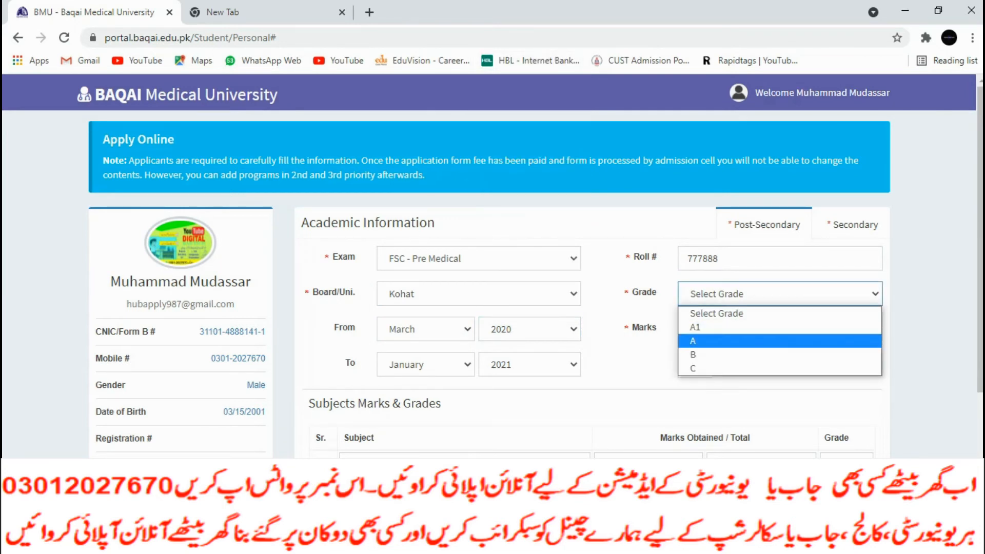
click(718, 327)
click(718, 329)
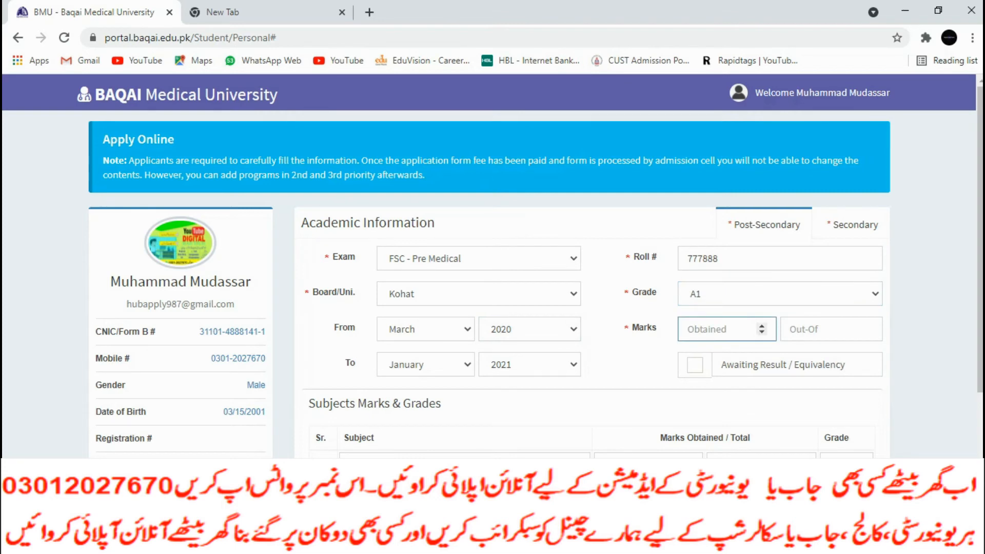
click(694, 364)
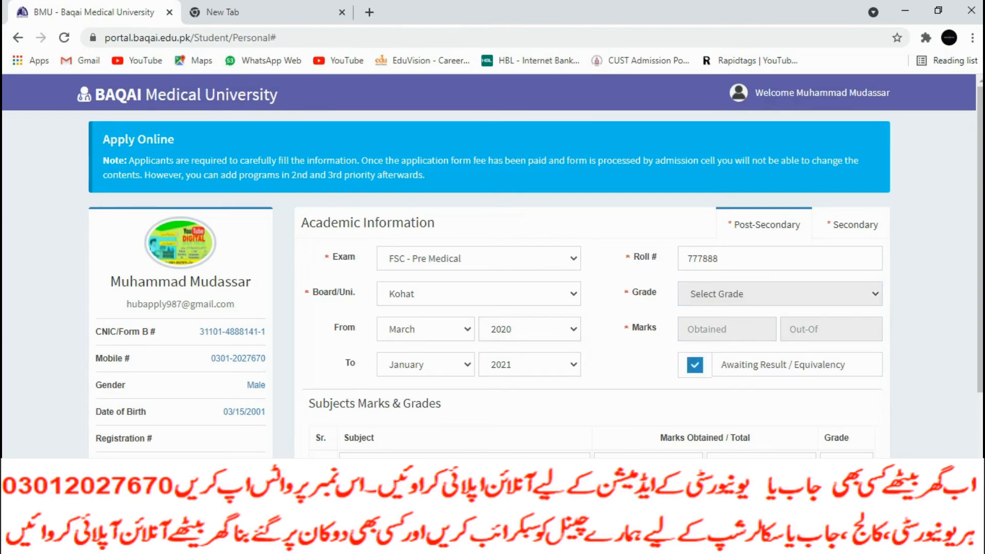
Leave the subject row empty and submit the post-secondary details
scroll(493, 267, down, 3)
click(462, 286)
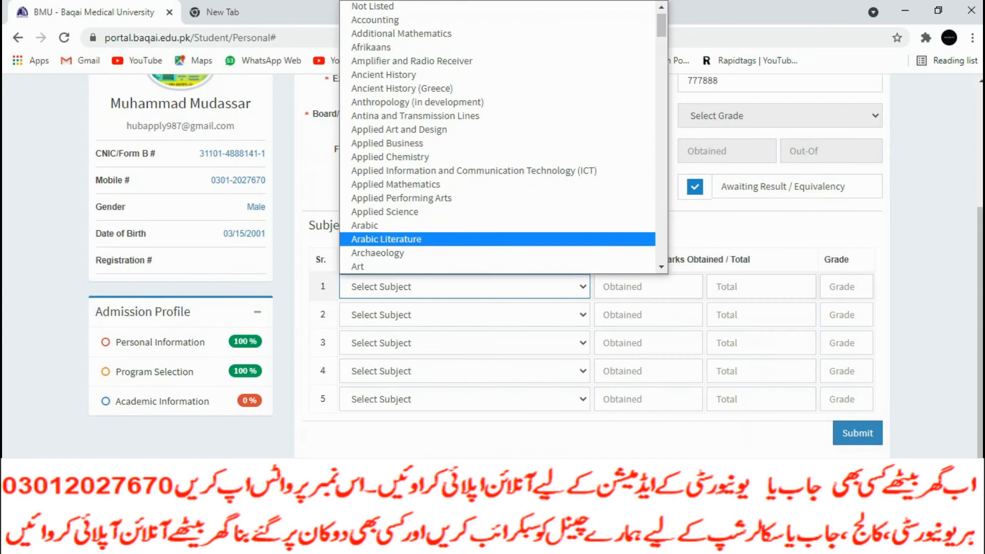
click(857, 433)
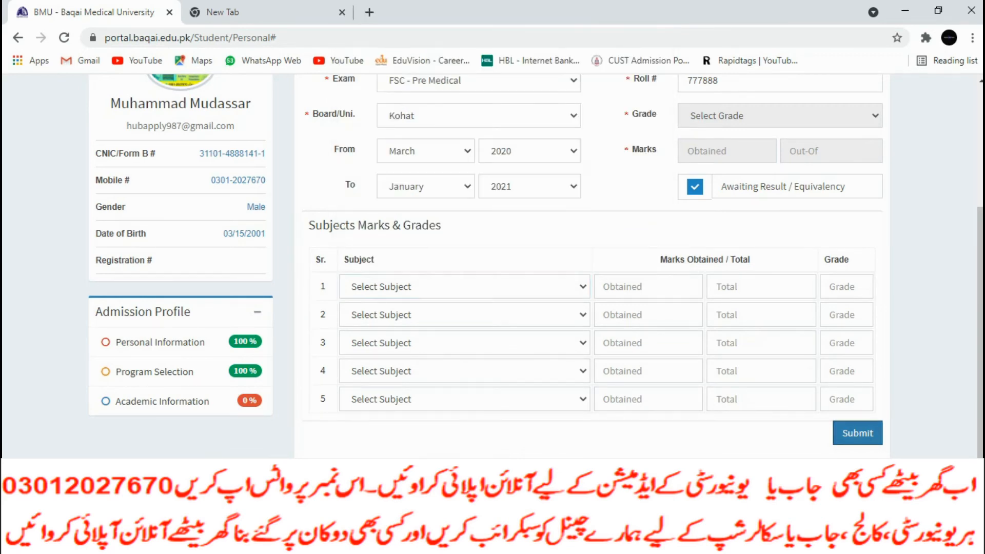
click(857, 433)
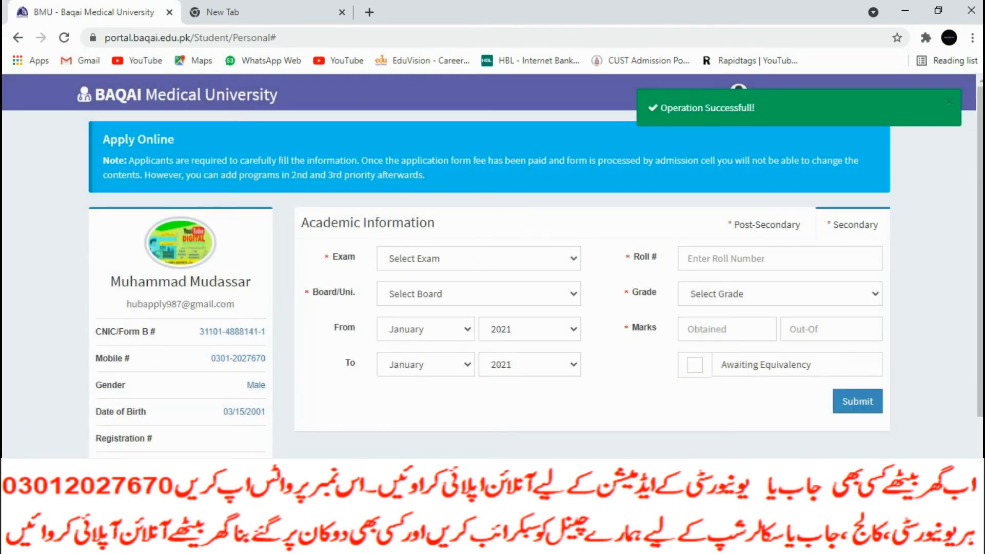
Enter the Matric record with the Lahore board, its roll number and 990 of 1100 marks
click(478, 259)
click(410, 292)
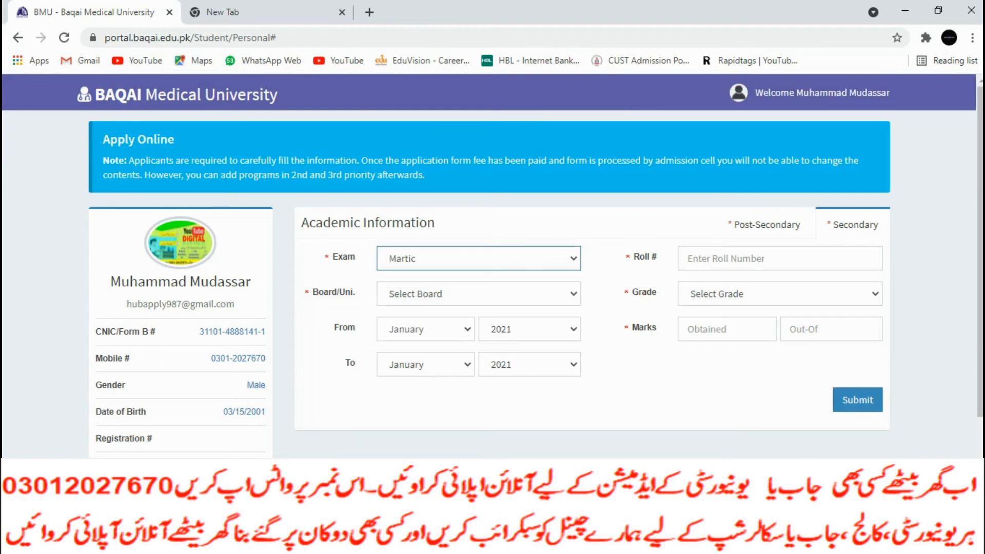
click(478, 294)
click(404, 246)
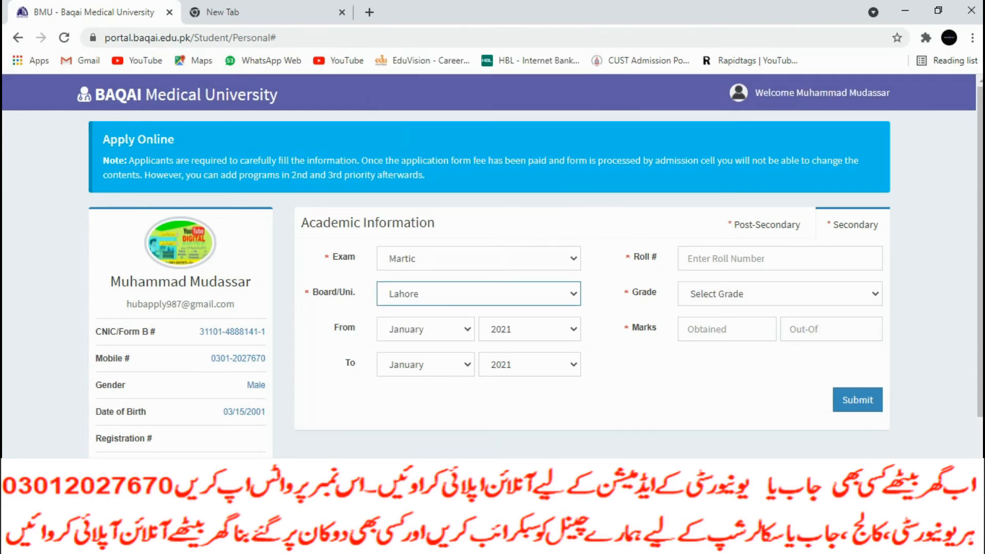
text(6666676)
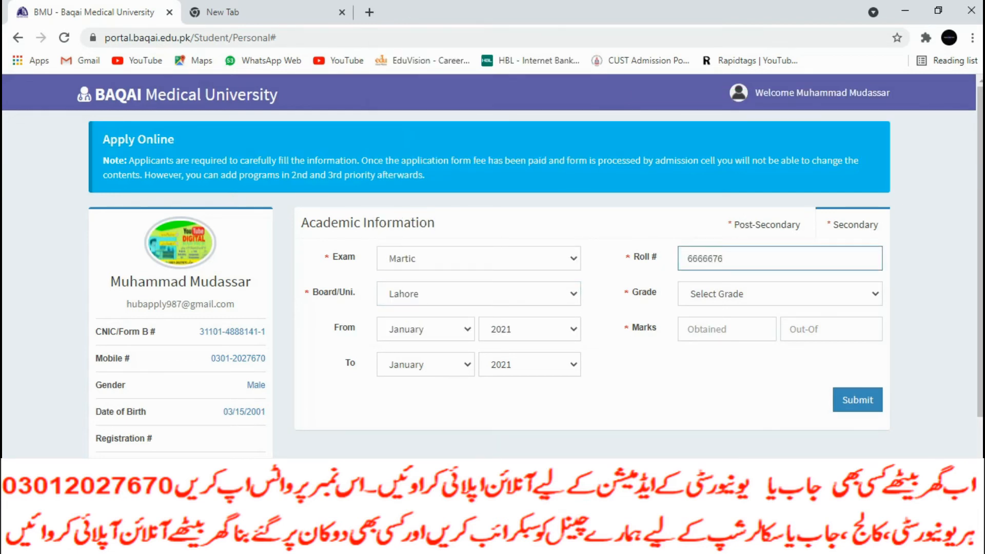
click(739, 294)
click(726, 328)
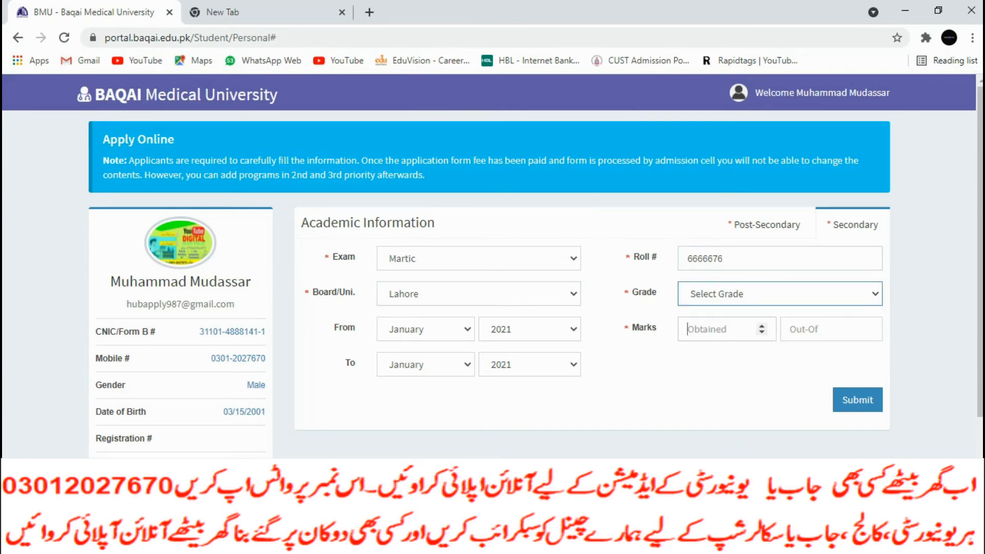
text(990)
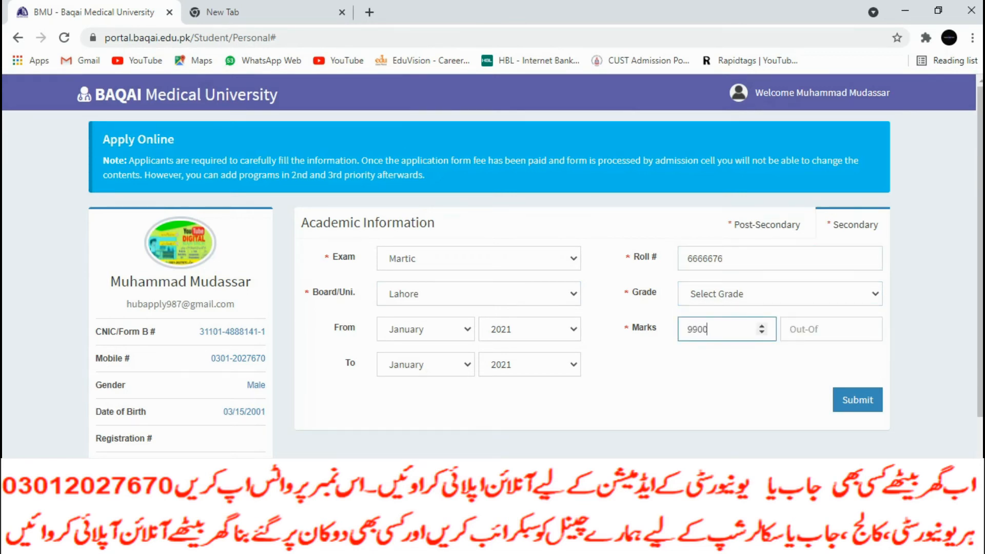
click(820, 328)
text(1100)
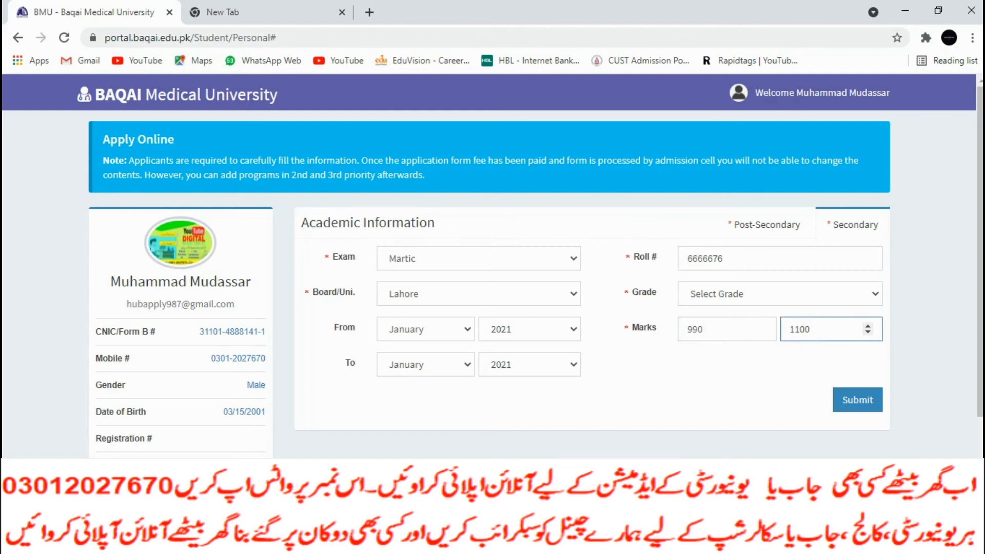
Set the years to 2015–2017, choose grade A1, and submit the secondary academic record
click(530, 328)
click(524, 130)
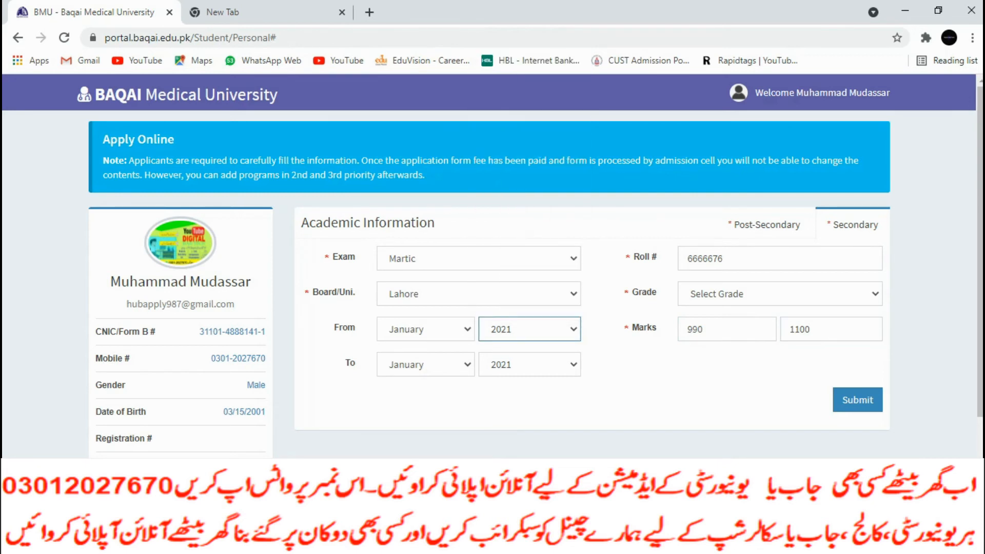
click(529, 364)
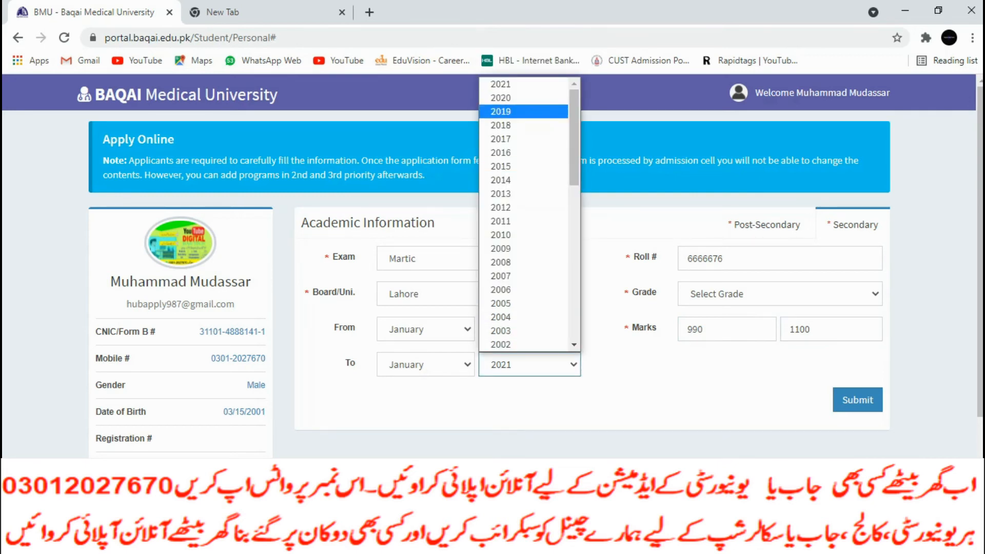
click(524, 139)
click(615, 389)
click(858, 400)
click(780, 294)
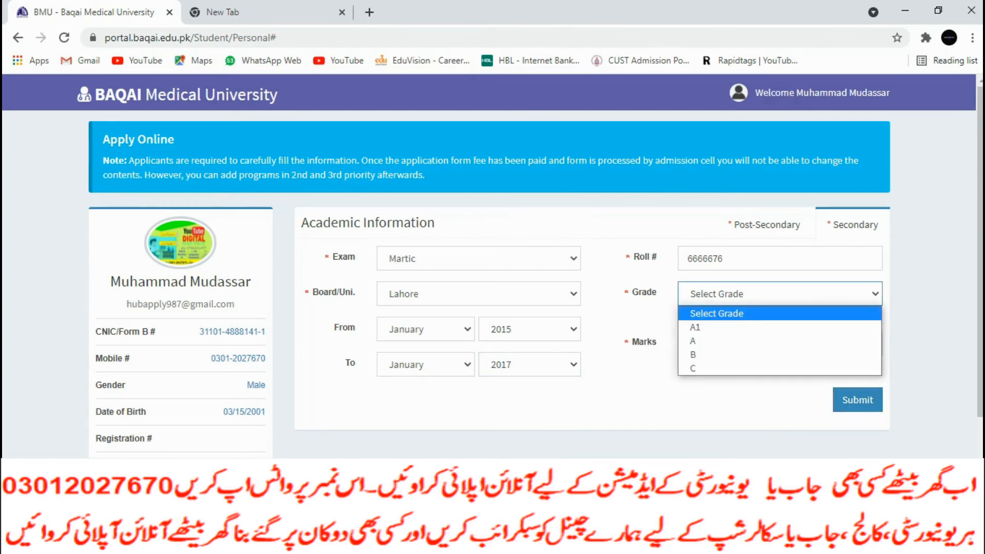
click(739, 327)
click(857, 400)
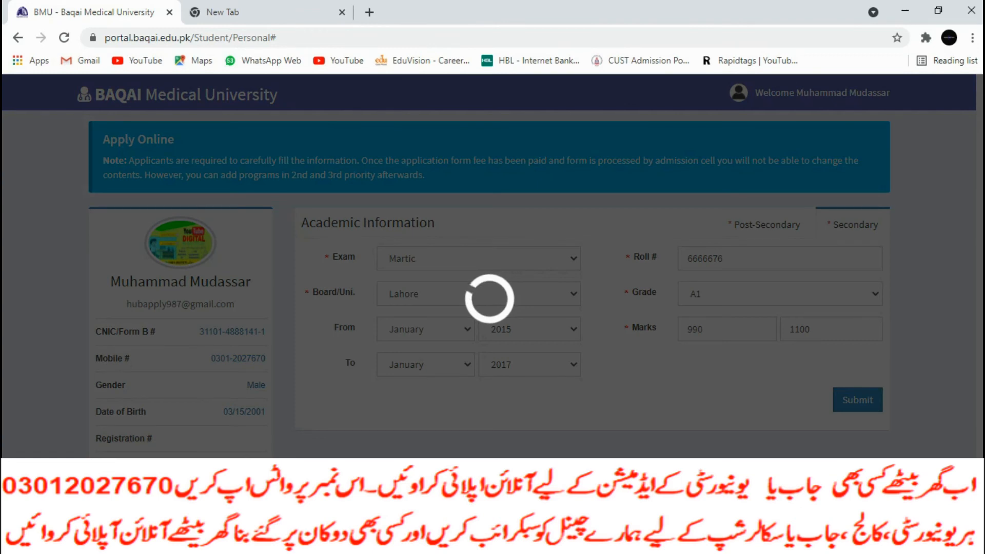
scroll(492, 267, down, 2)
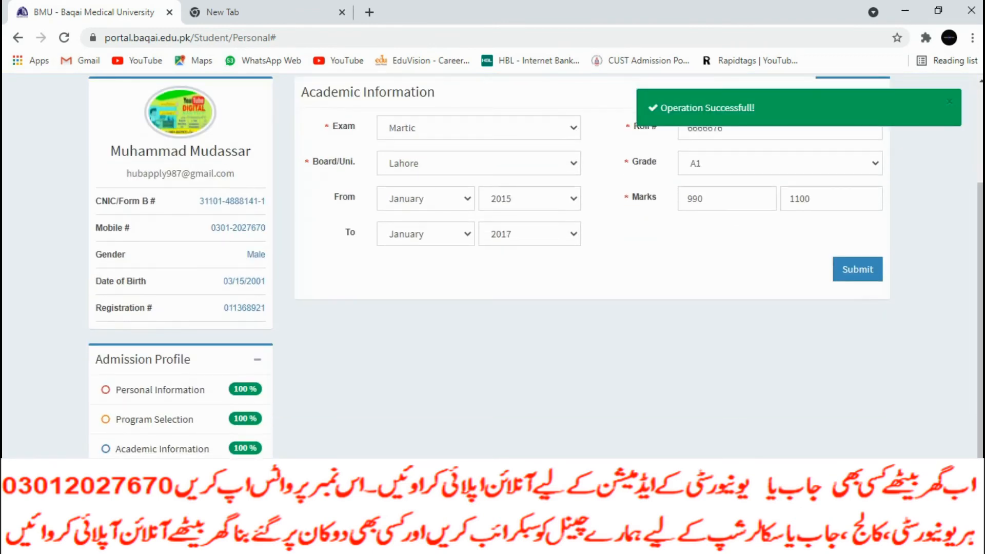
click(858, 269)
Verify the Admission Profile shows all three sections at 100%, then reload the page
scroll(489, 267, up, 3)
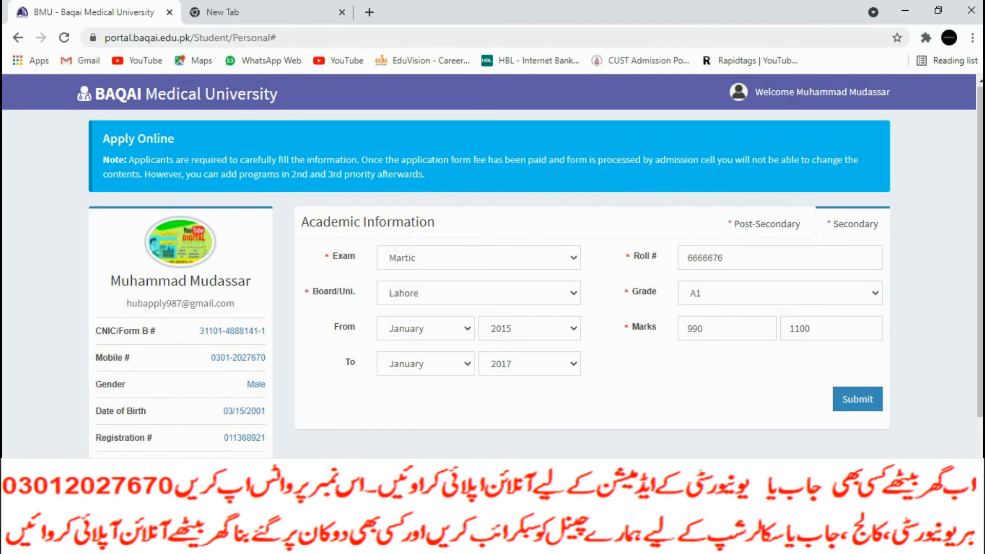
scroll(492, 267, down, 3)
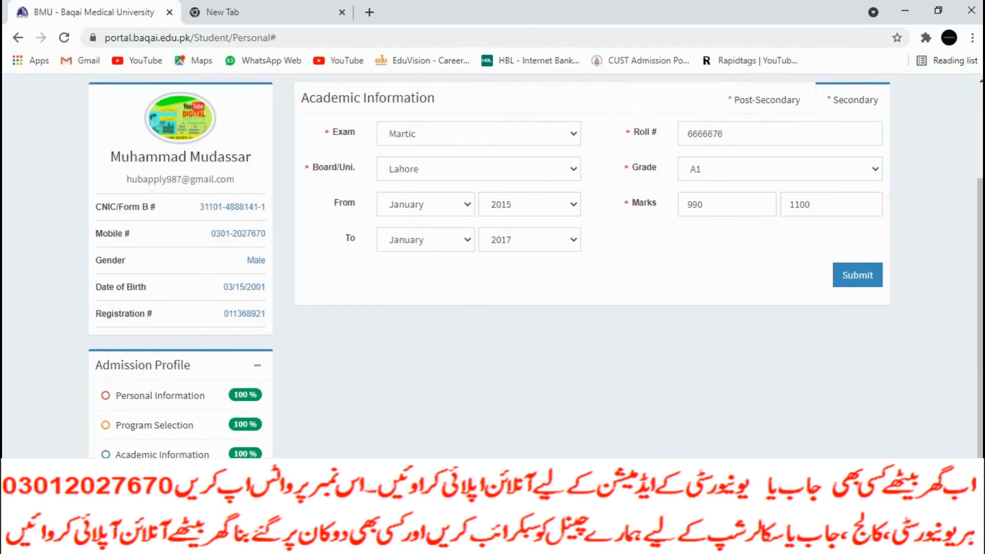
scroll(492, 267, up, 3)
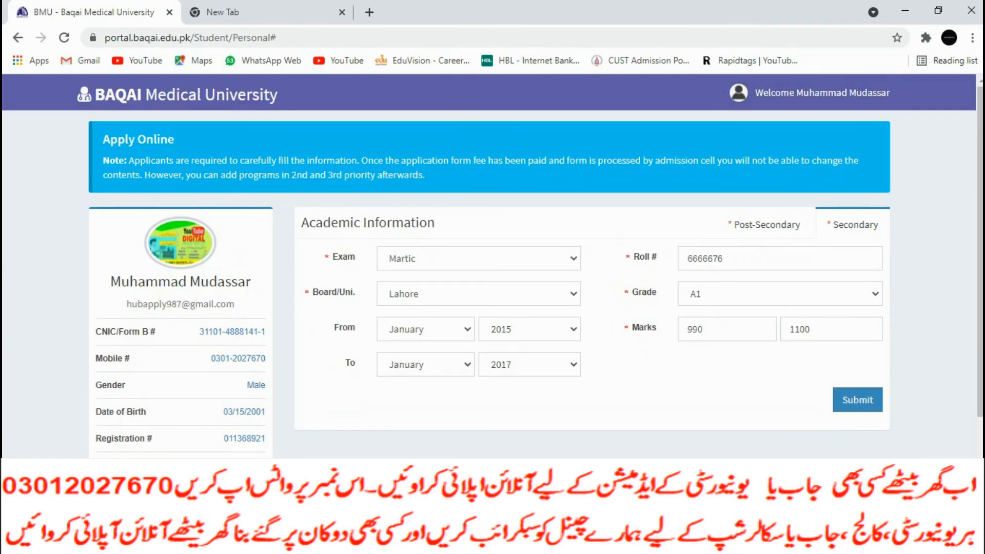
scroll(492, 267, down, 3)
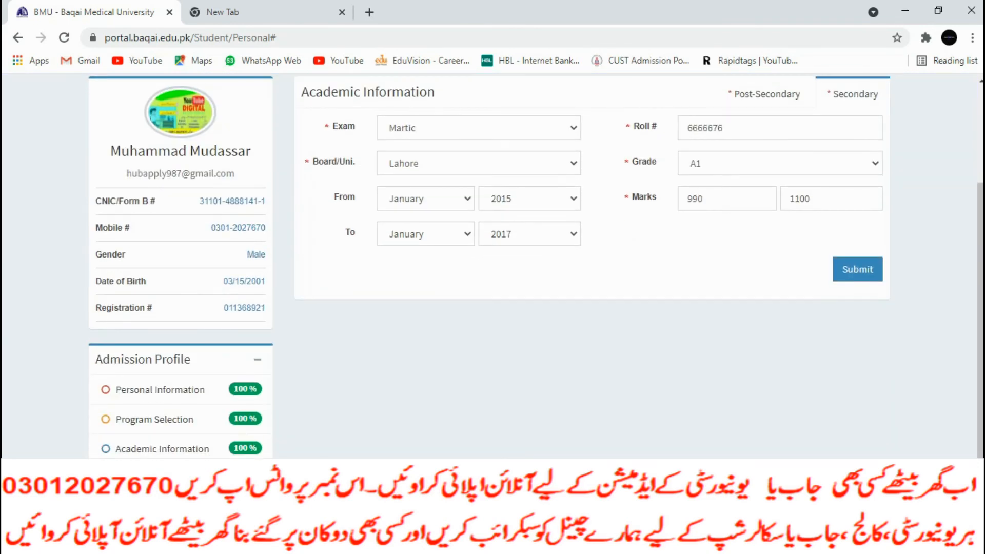
scroll(492, 267, up, 3)
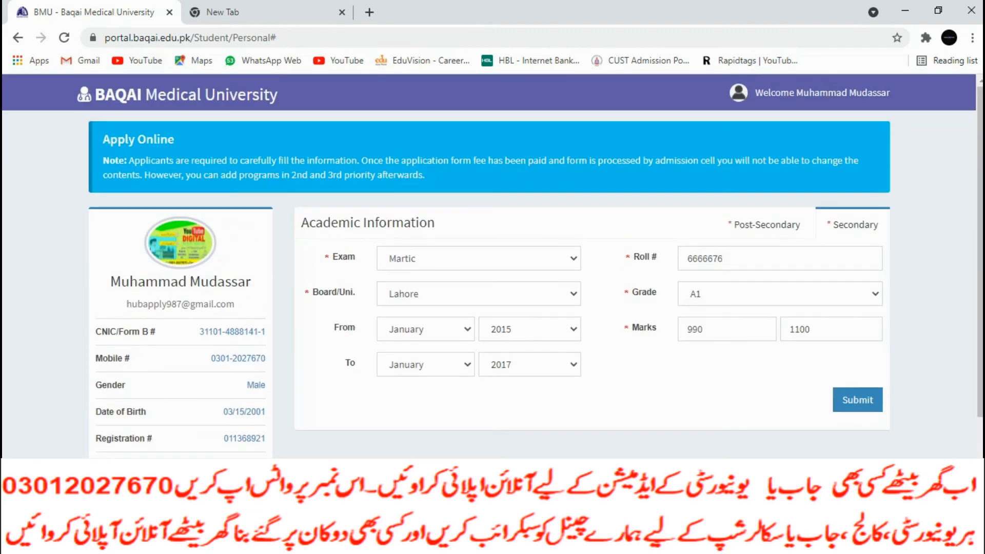
click(64, 37)
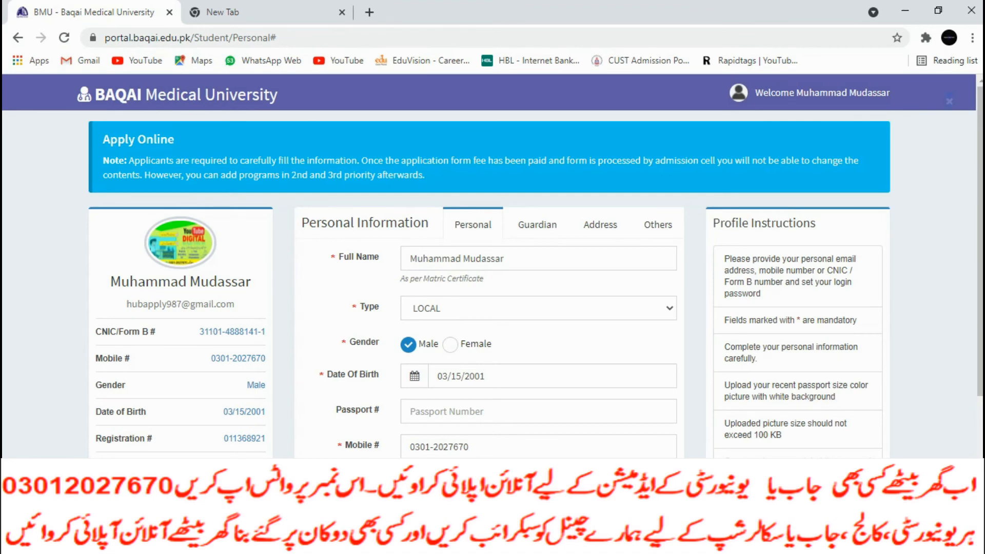
Open the application fee voucher through the View / Print Voucher link
click(810, 93)
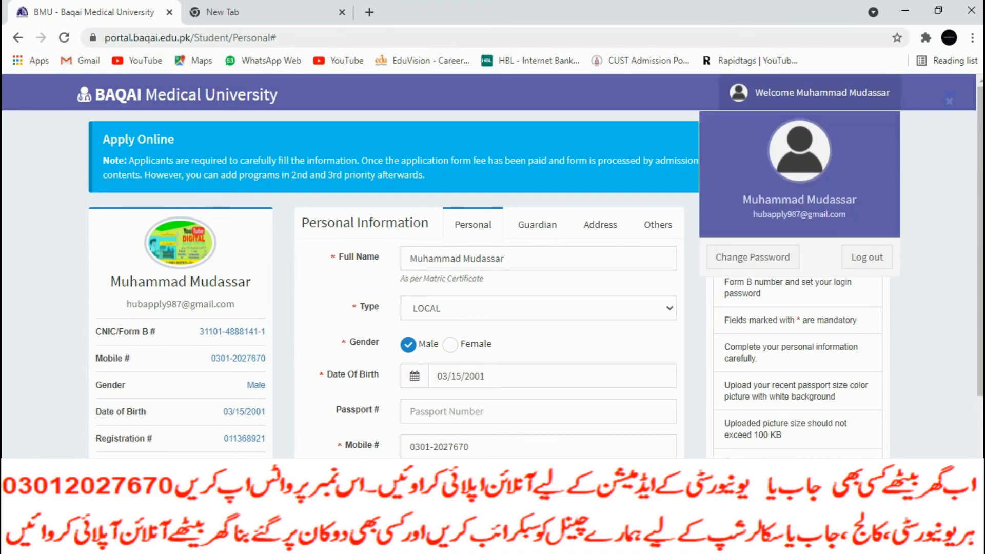
scroll(493, 266, down, 3)
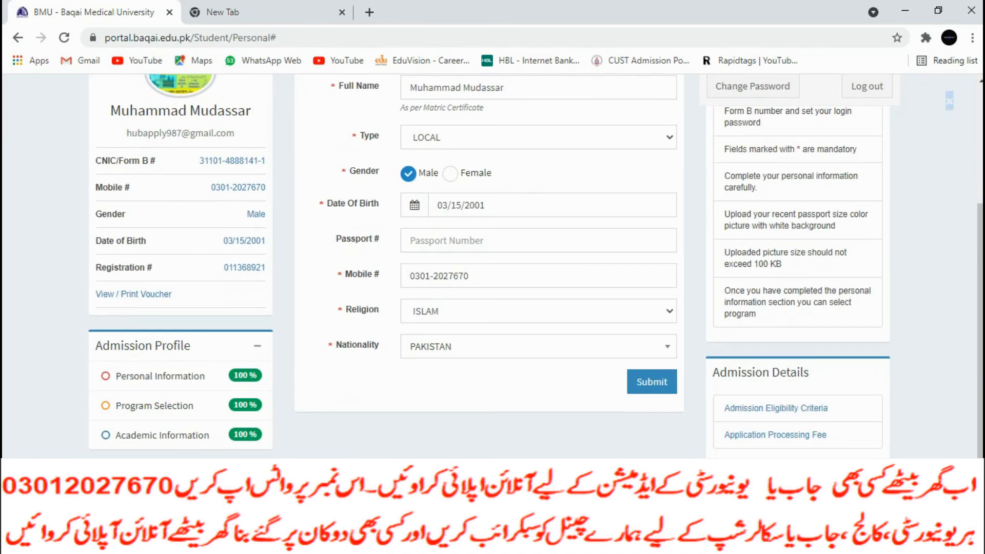
click(937, 154)
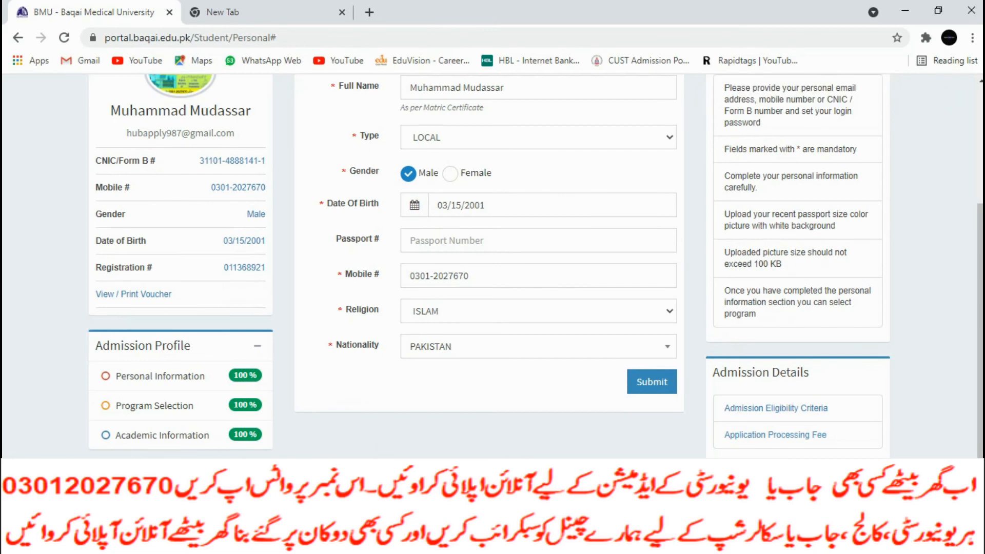
scroll(493, 267, up, 3)
triple_click(155, 139)
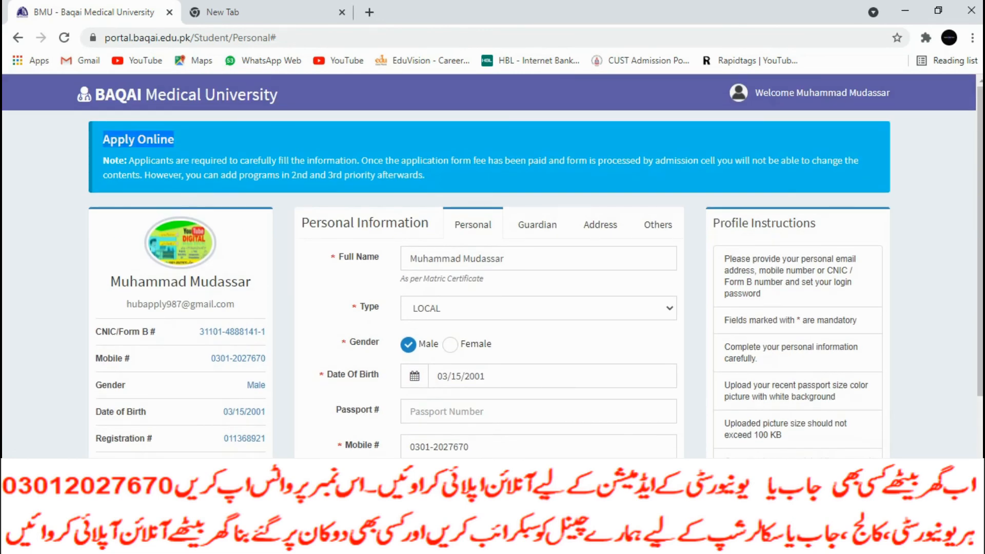
scroll(492, 267, down, 3)
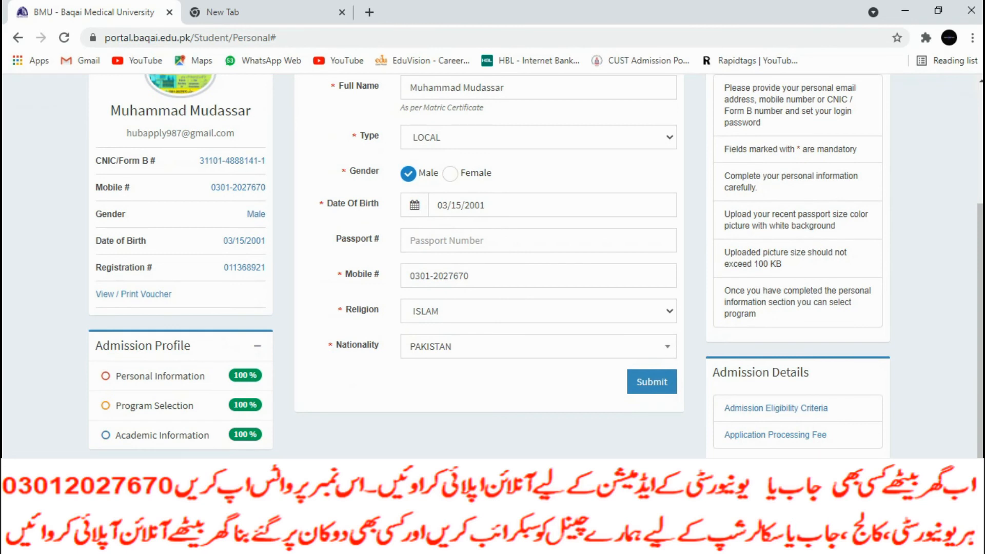
click(134, 295)
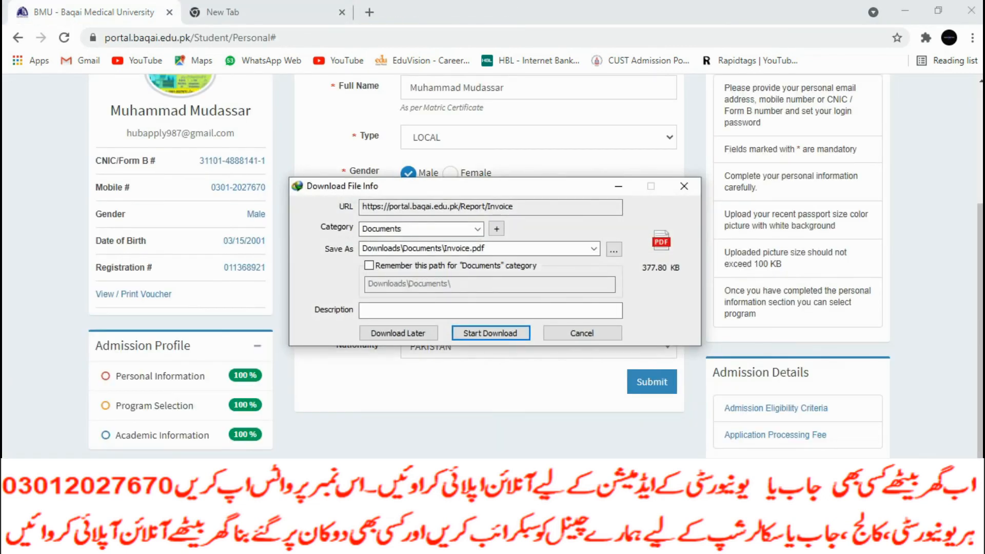
Download Invoice.pdf in IDM, dismiss the serial-number and registration prompts, and open the file
click(491, 333)
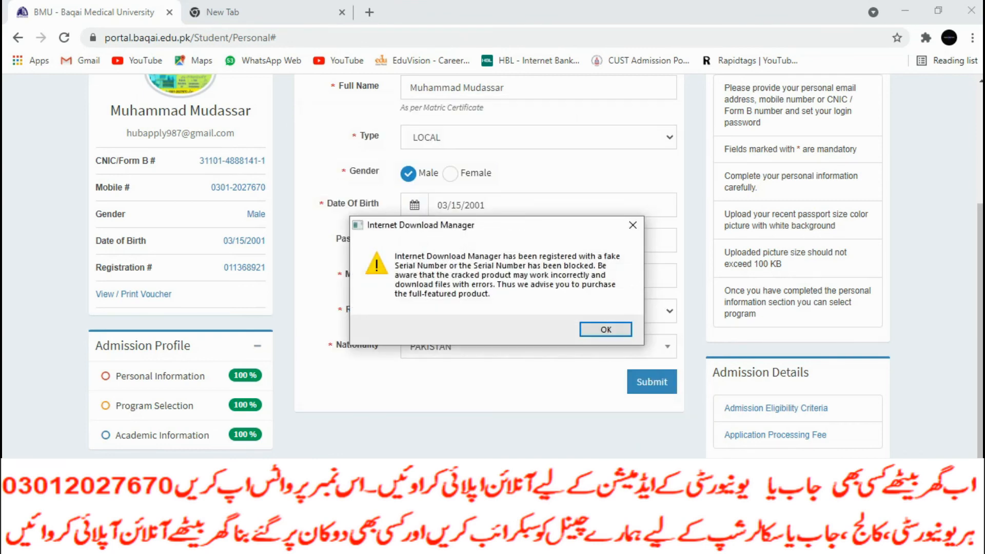
click(632, 225)
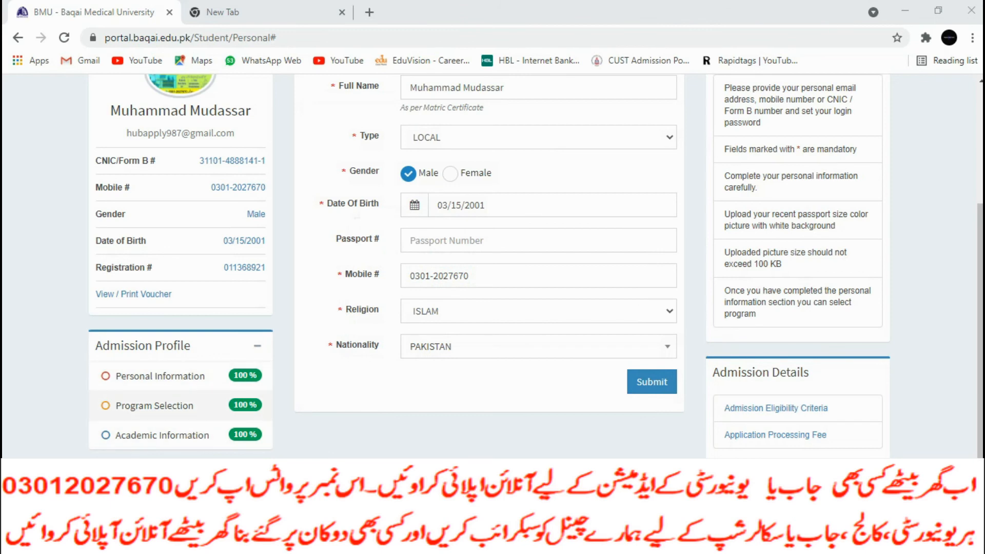
click(666, 543)
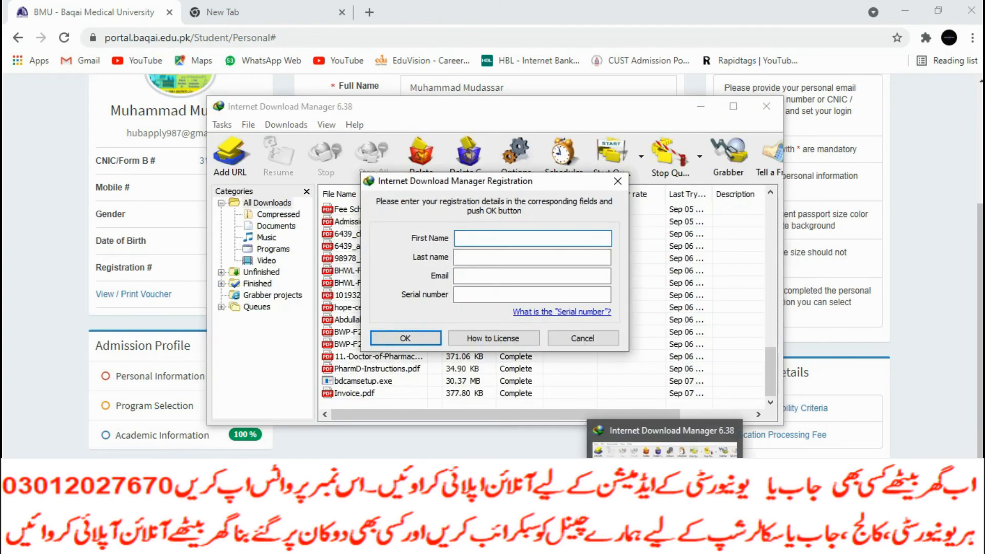
click(583, 338)
double_click(362, 393)
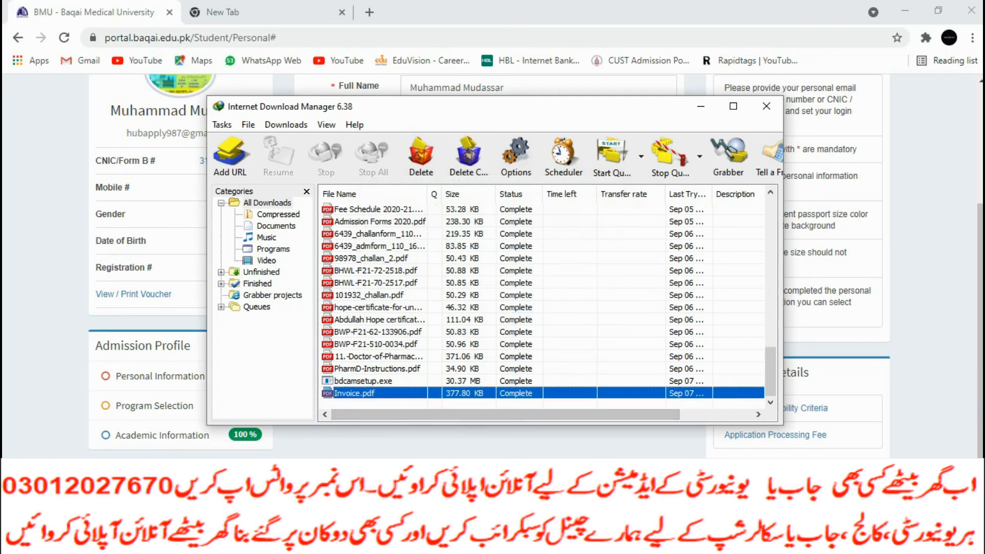
click(535, 401)
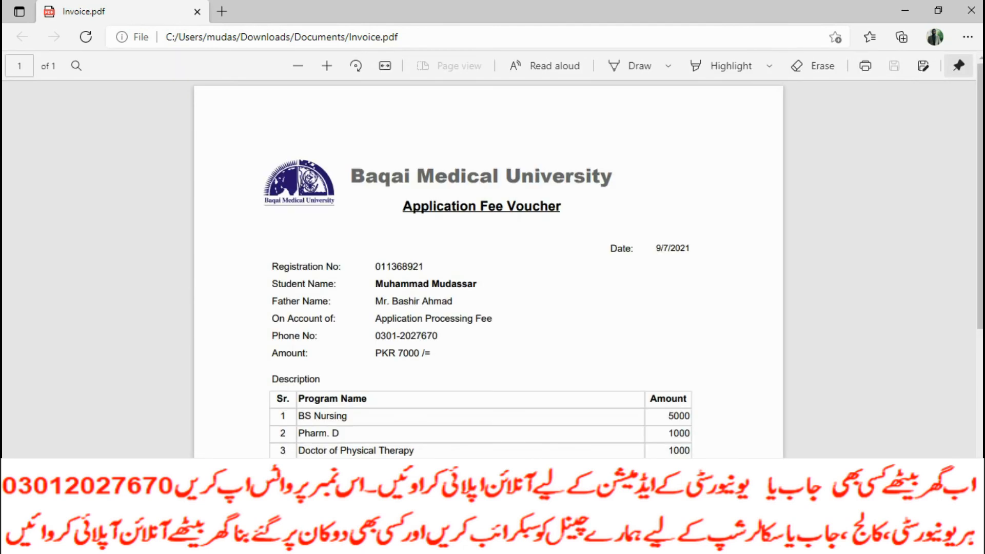
Review the PKR 7000 Application Fee Voucher, then switch back to the portal window
scroll(487, 266, down, 3)
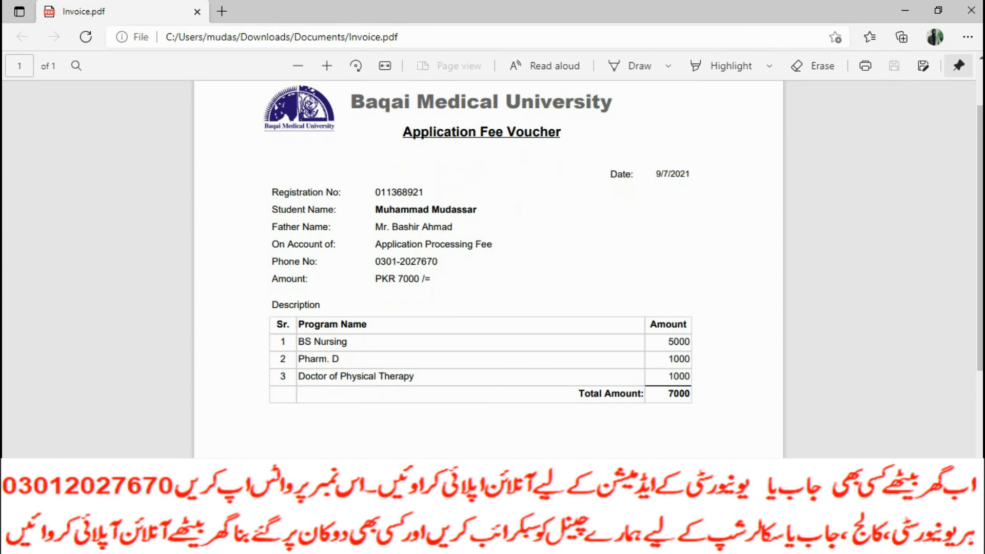
scroll(488, 267, down, 5)
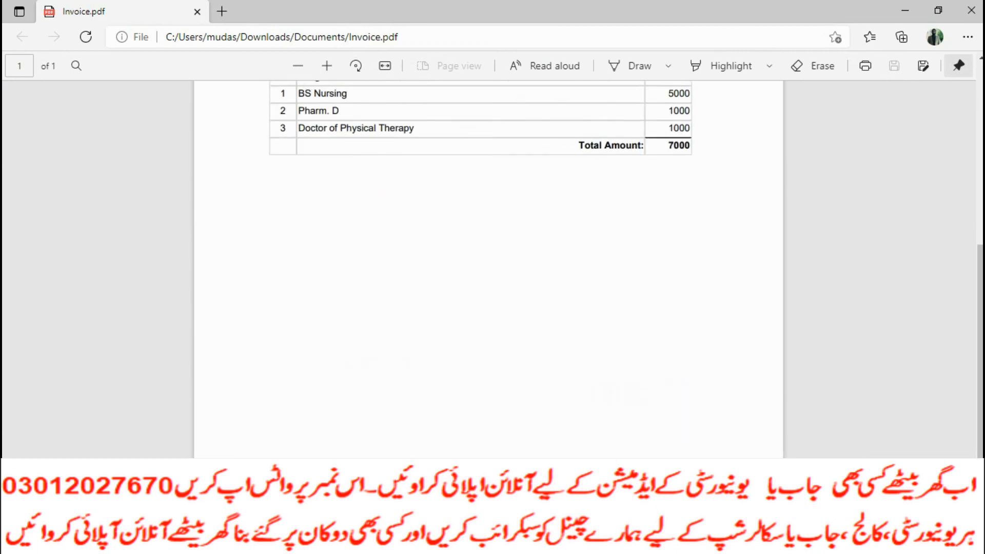
scroll(488, 266, up, 6)
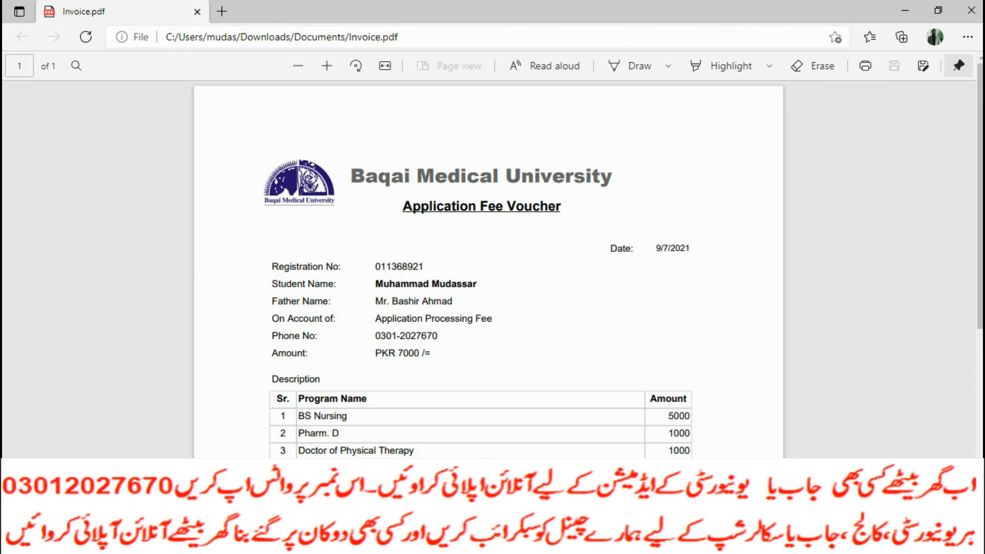
scroll(487, 266, down, 3)
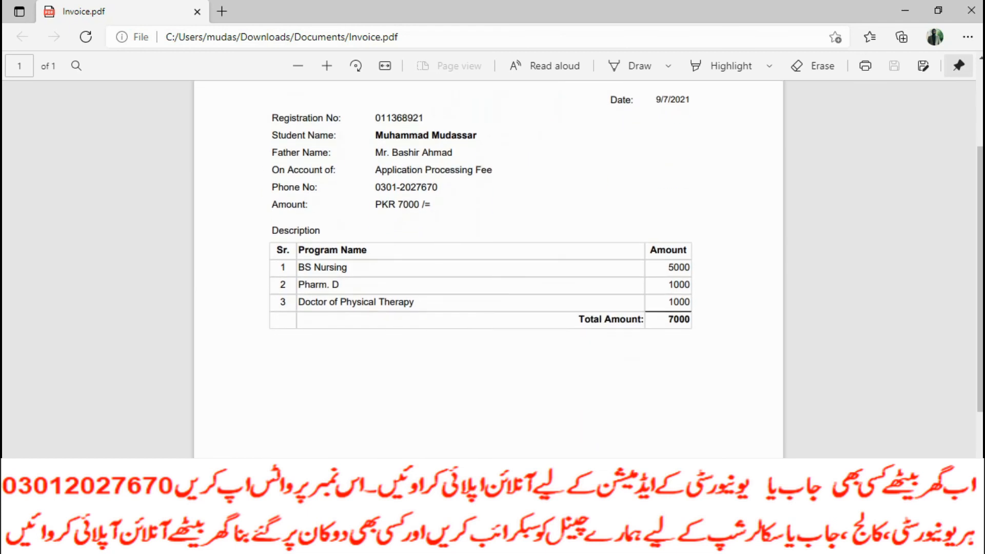
scroll(488, 267, up, 3)
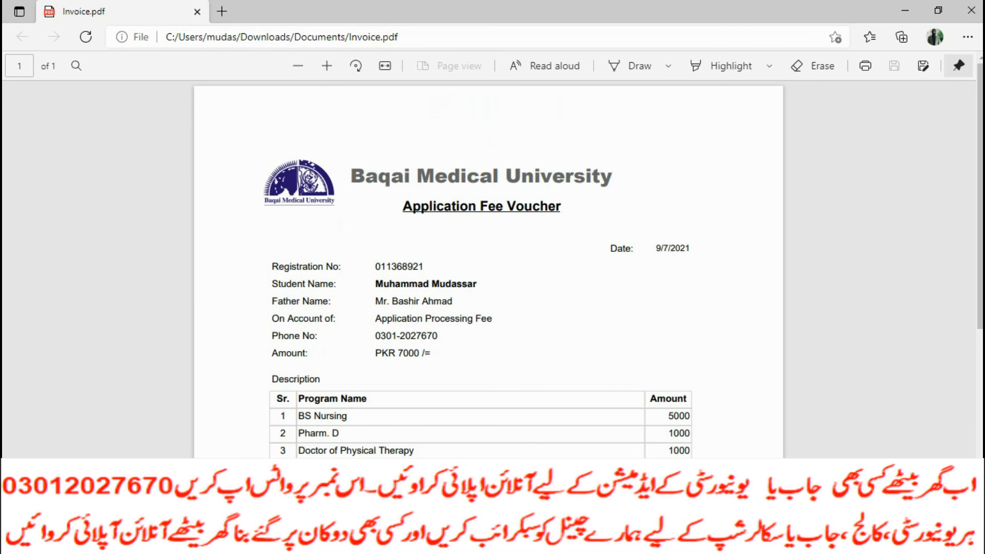
scroll(487, 267, down, 6)
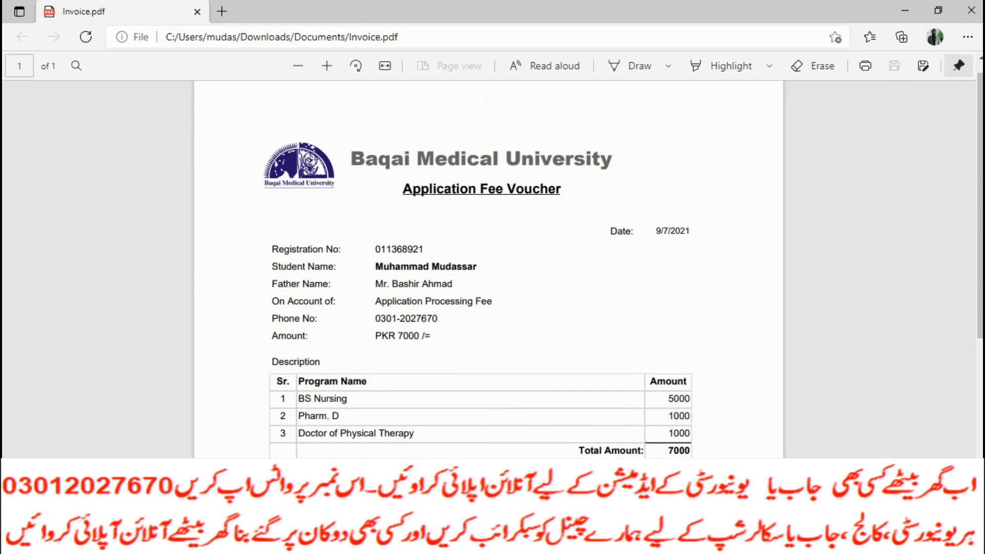
scroll(487, 266, up, 6)
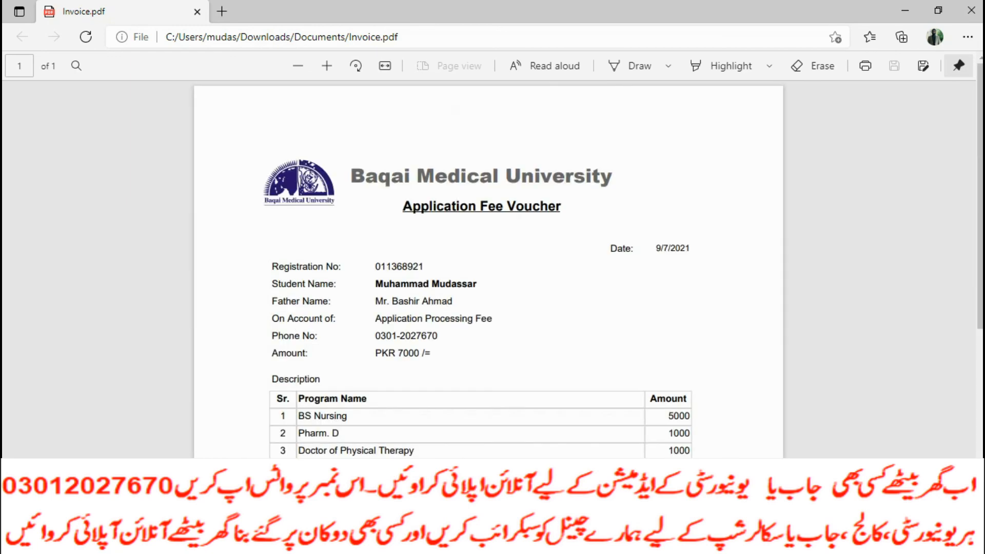
key(alt+Tab)
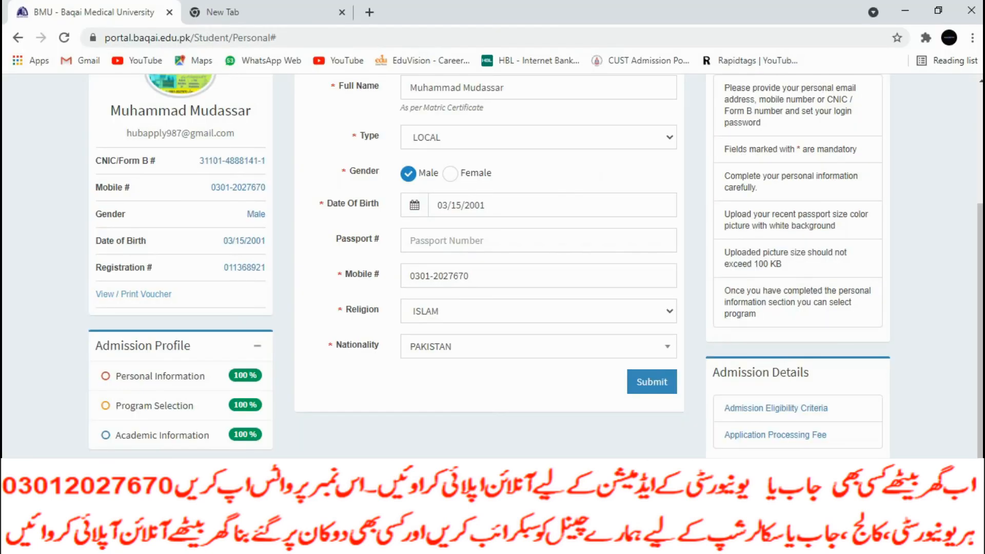
click(134, 294)
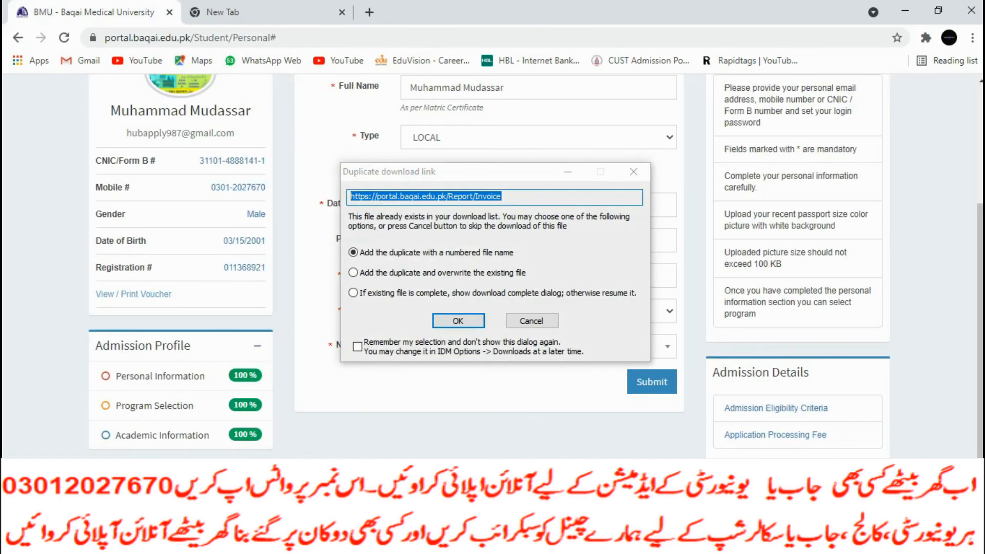
click(531, 321)
scroll(532, 320, up, 3)
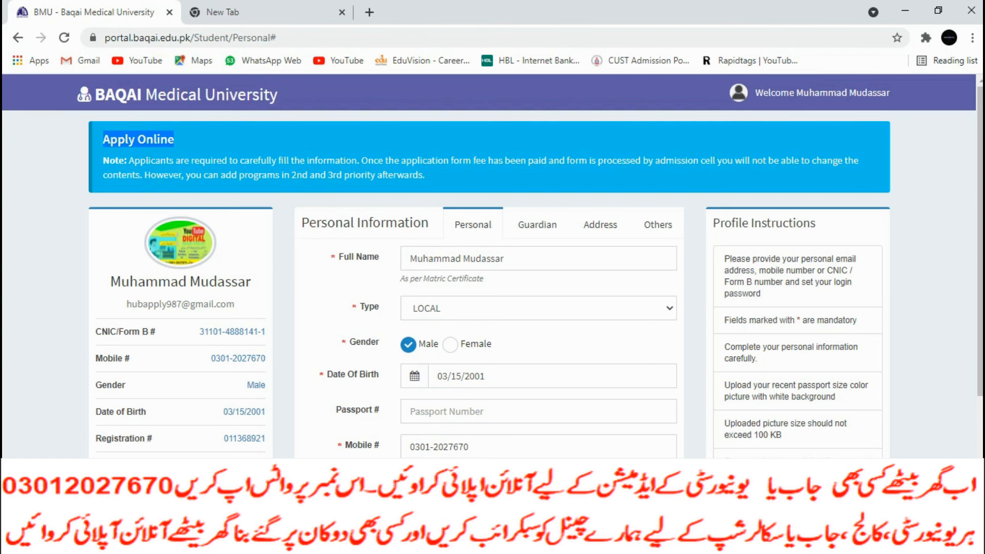
scroll(492, 266, down, 2)
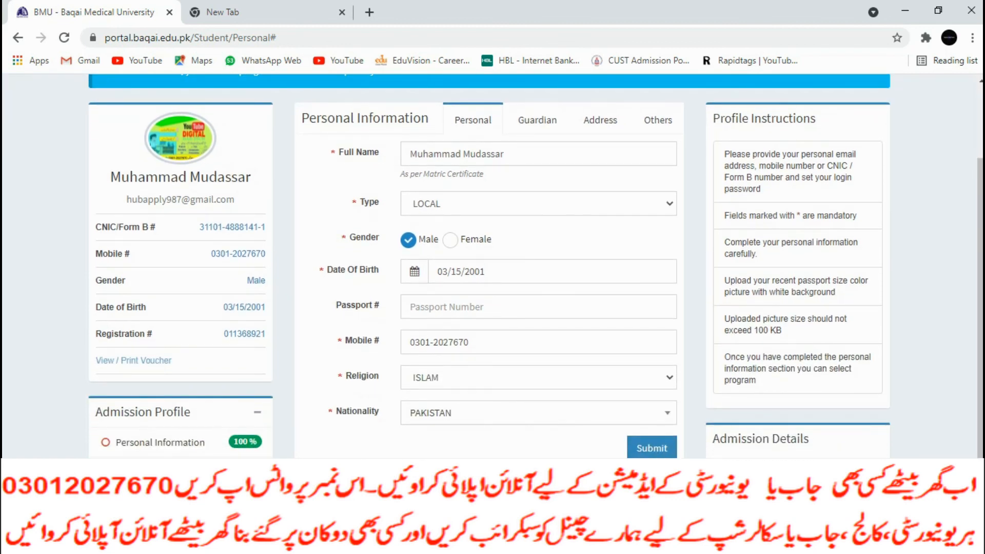
click(133, 360)
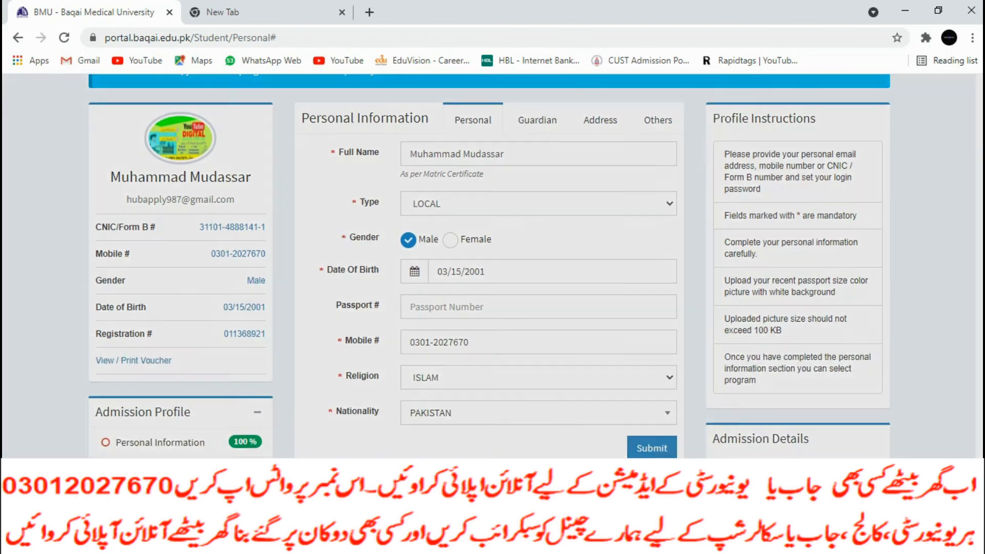
scroll(489, 266, down, 20)
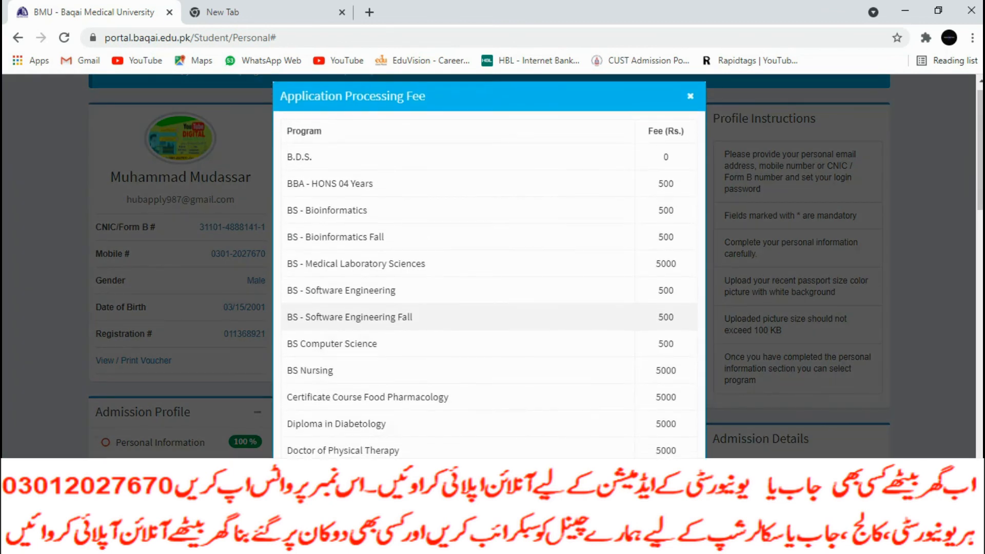
key(Escape)
scroll(490, 267, down, 1)
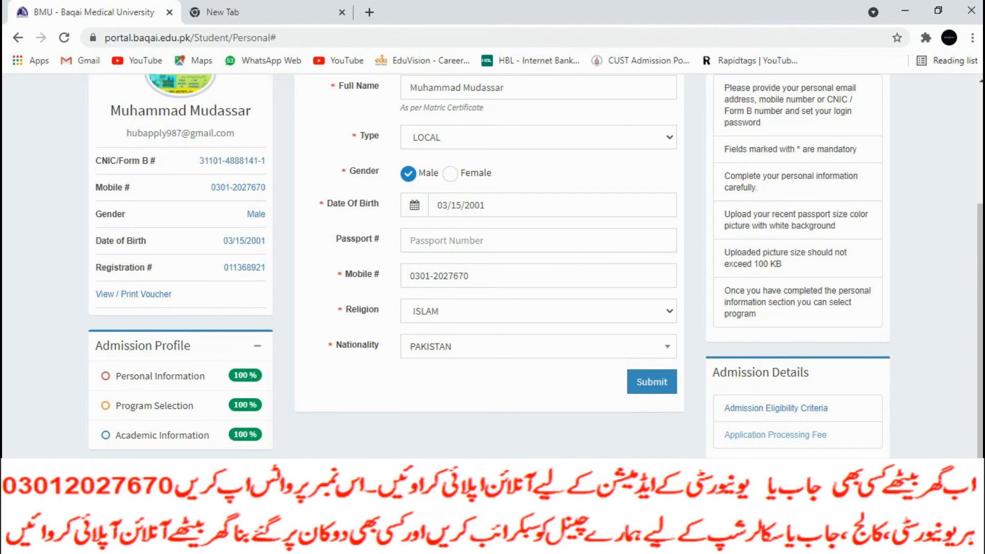